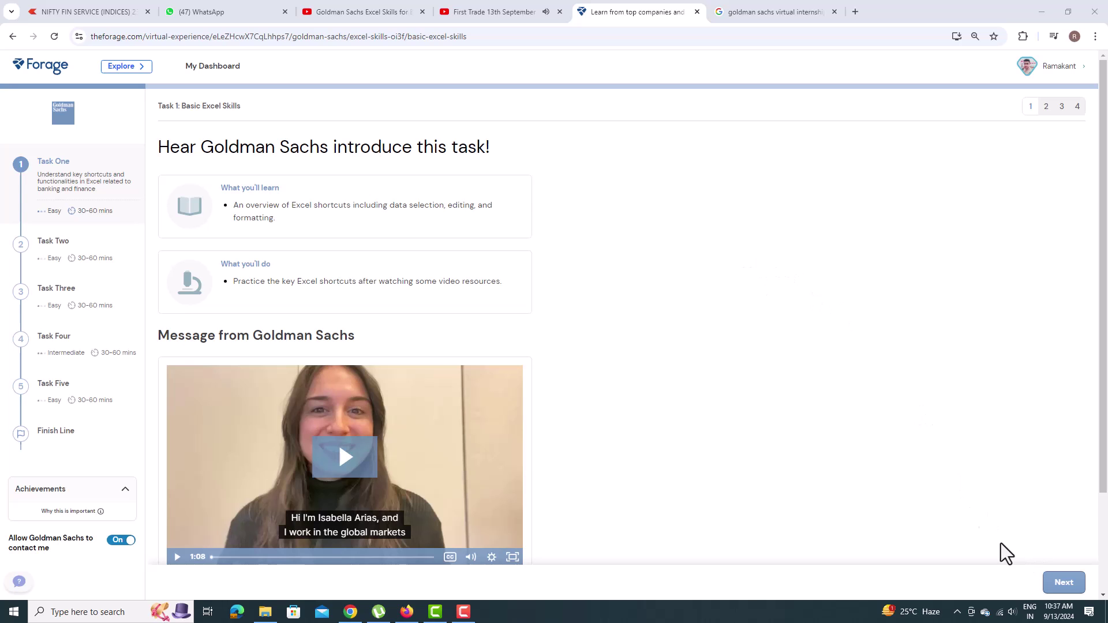
Download the Skills - Excel Template from the Forage task page and open it in Excel
{"action": "left_click", "coordinate": [1063, 583]}
{"action": "scroll", "coordinate": [679, 271], "scroll_direction": "down", "scroll_amount": 3}
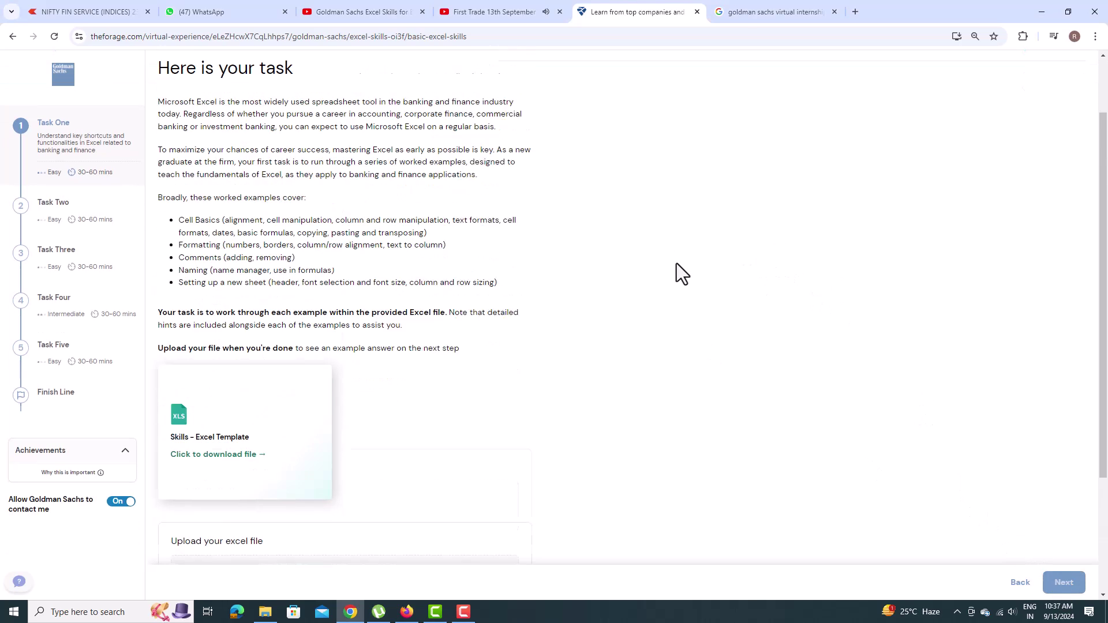
{"action": "scroll", "coordinate": [676, 263], "scroll_direction": "down", "scroll_amount": 1}
{"action": "left_click", "coordinate": [234, 418]}
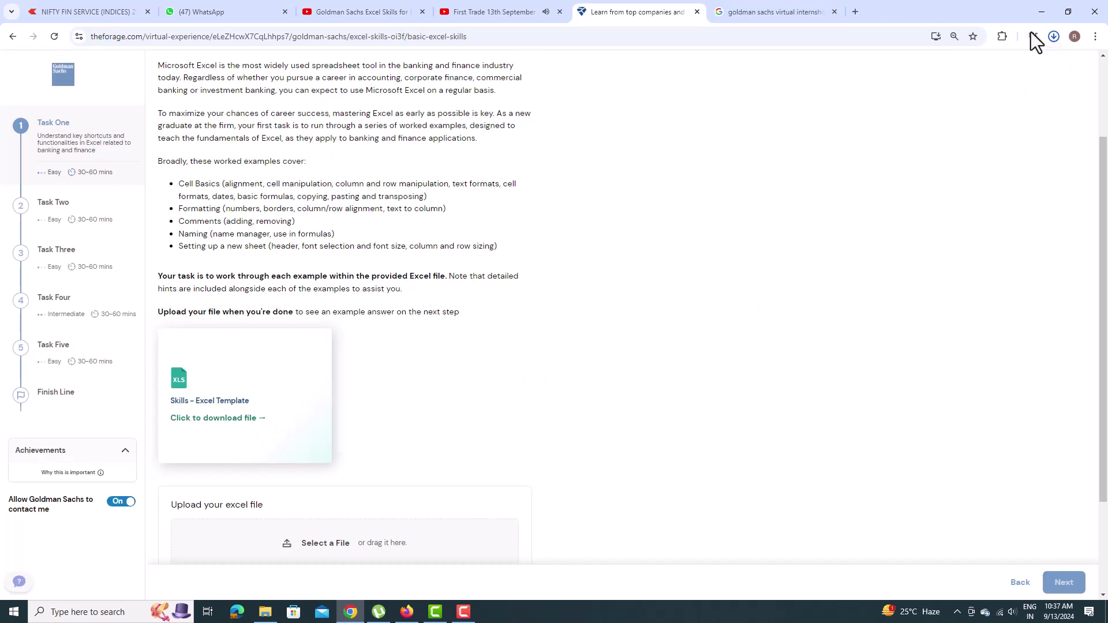
{"action": "left_click", "coordinate": [1054, 36]}
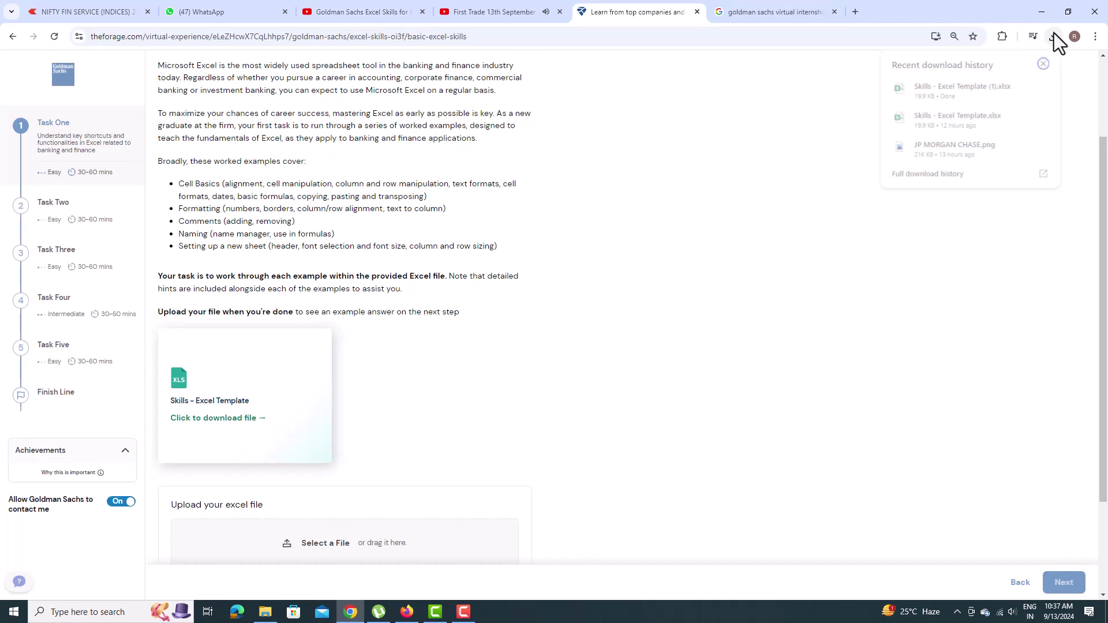
{"action": "left_click", "coordinate": [982, 85]}
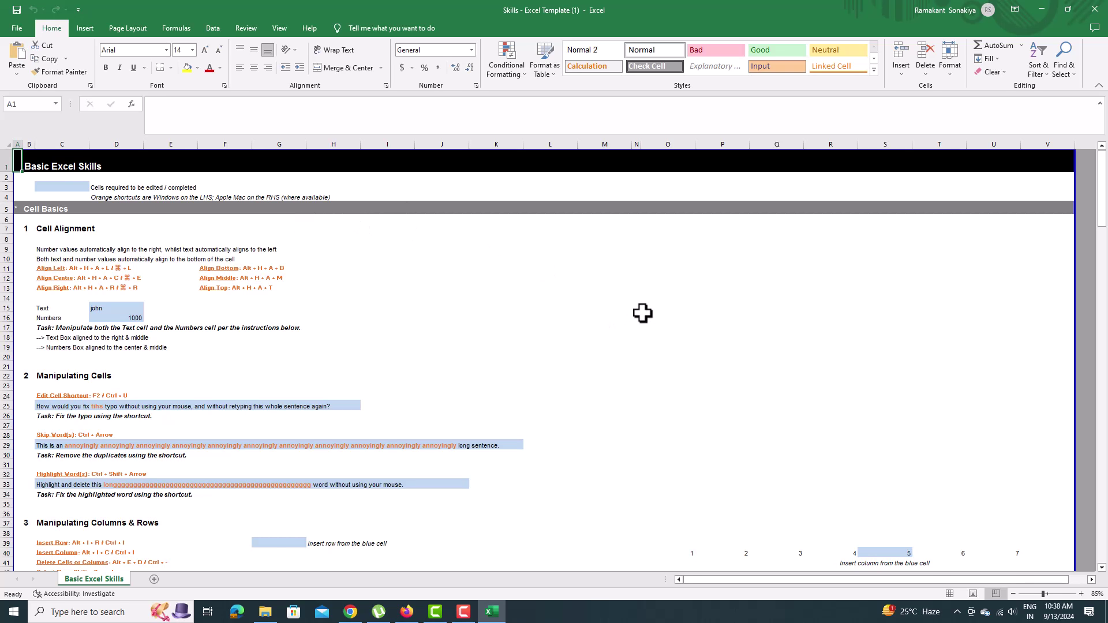
Right-align the text 'john' in D15 using Alt+H+A+R
{"action": "scroll", "coordinate": [642, 313], "scroll_direction": "up", "scroll_amount": 5}
{"action": "scroll", "coordinate": [642, 314], "scroll_direction": "down", "scroll_amount": 2}
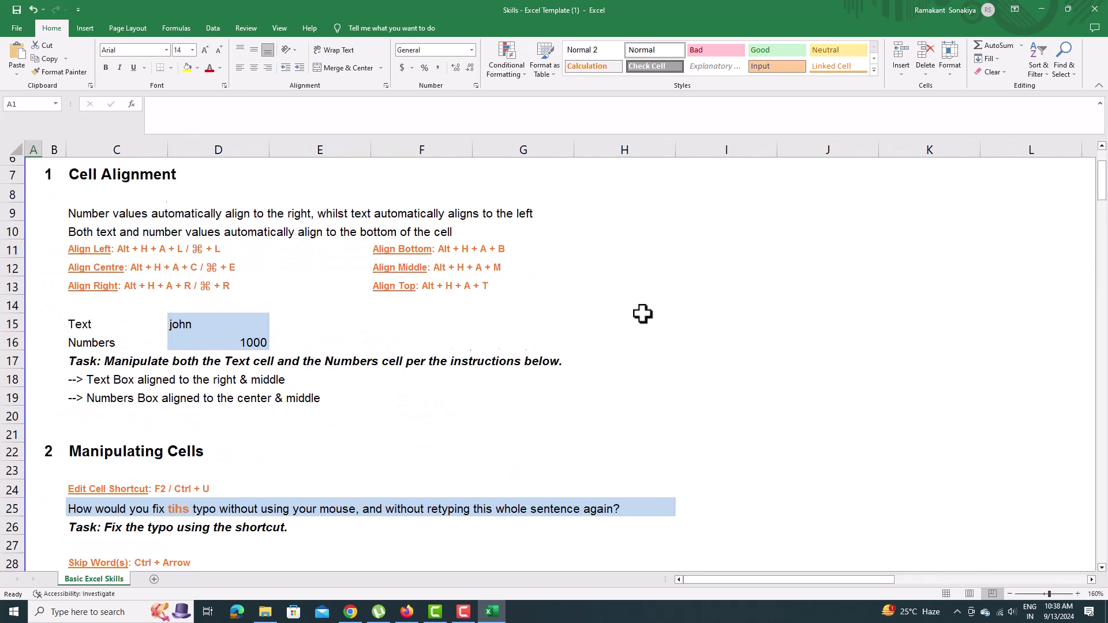
{"action": "scroll", "coordinate": [642, 314], "scroll_direction": "up", "scroll_amount": 2}
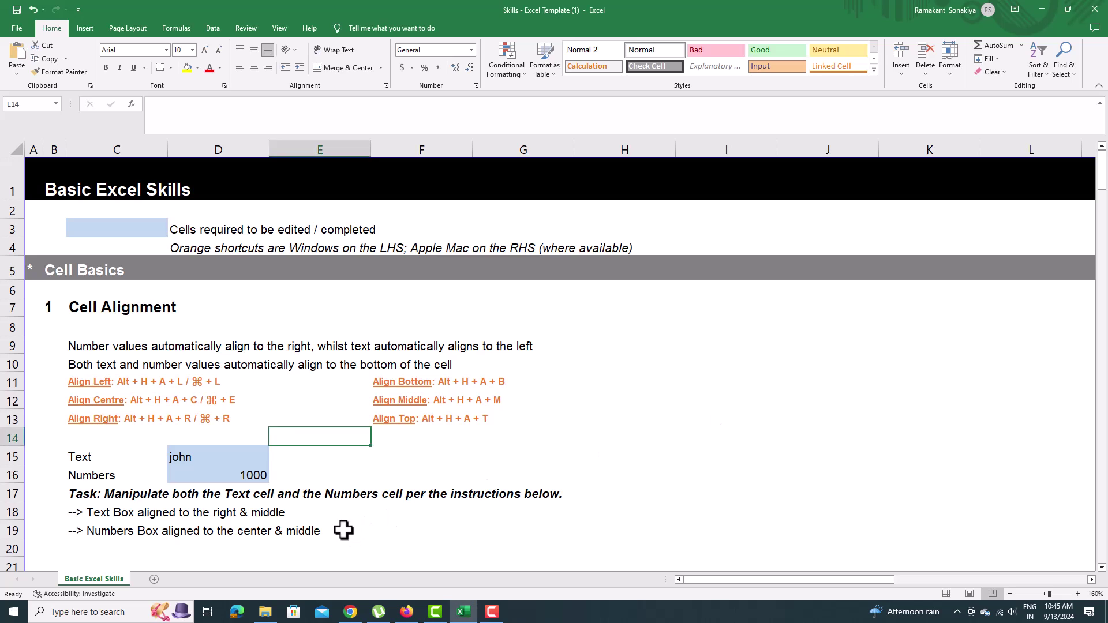
{"action": "left_click_drag", "start_coordinate": [344, 529], "coordinate": [98, 513]}
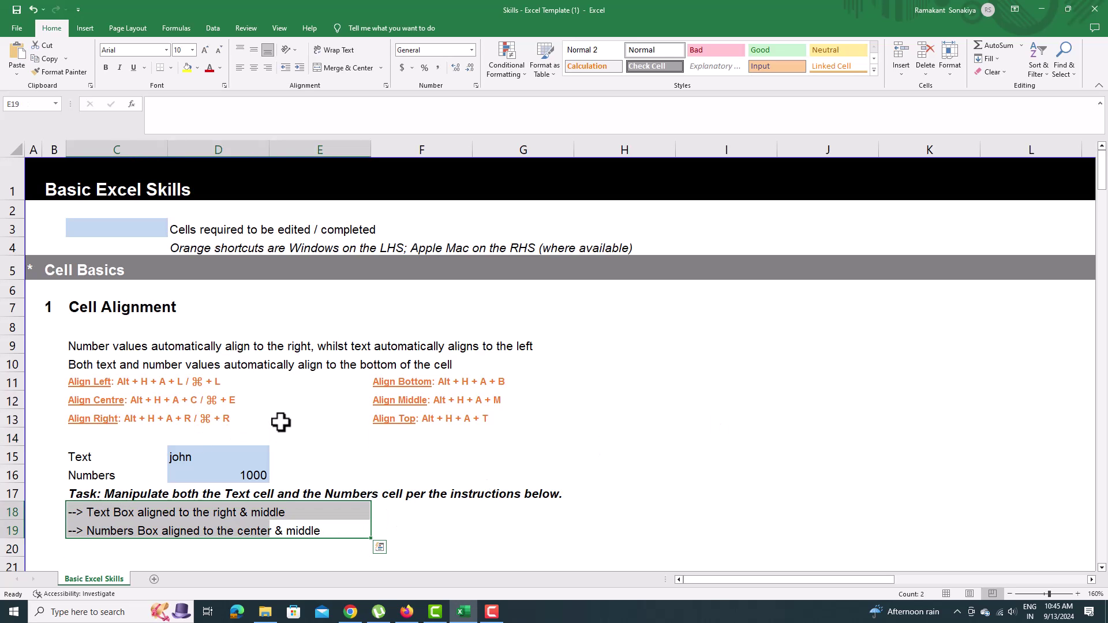
{"action": "left_click_drag", "start_coordinate": [259, 419], "coordinate": [109, 398]}
{"action": "left_click", "coordinate": [225, 457]}
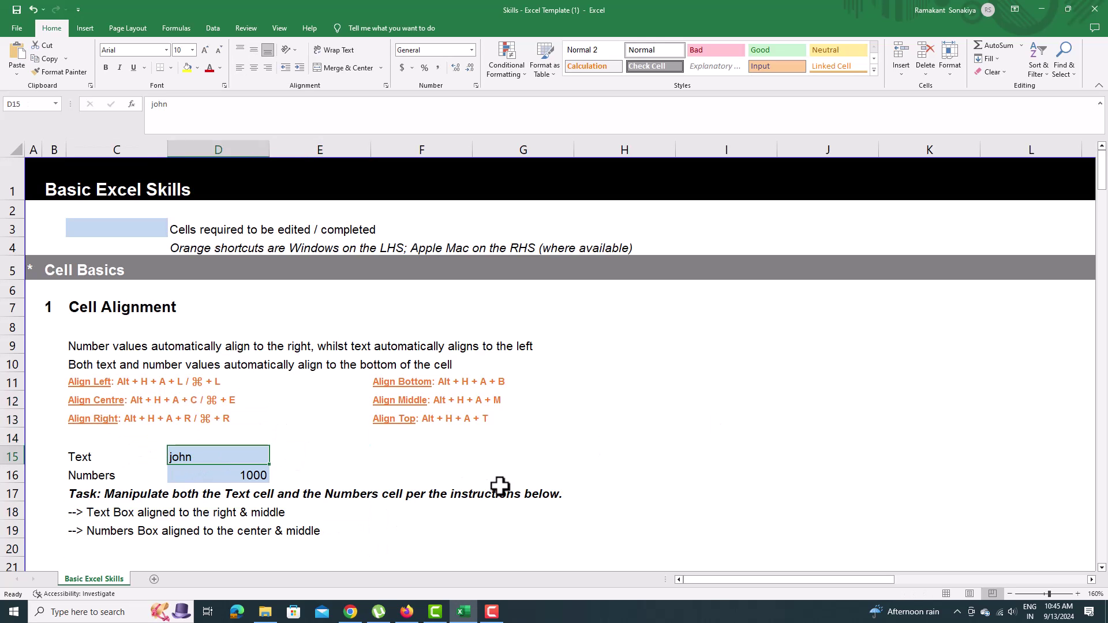
{"action": "key", "text": "alt"}
{"action": "key", "text": "h"}
{"action": "key", "text": "a"}
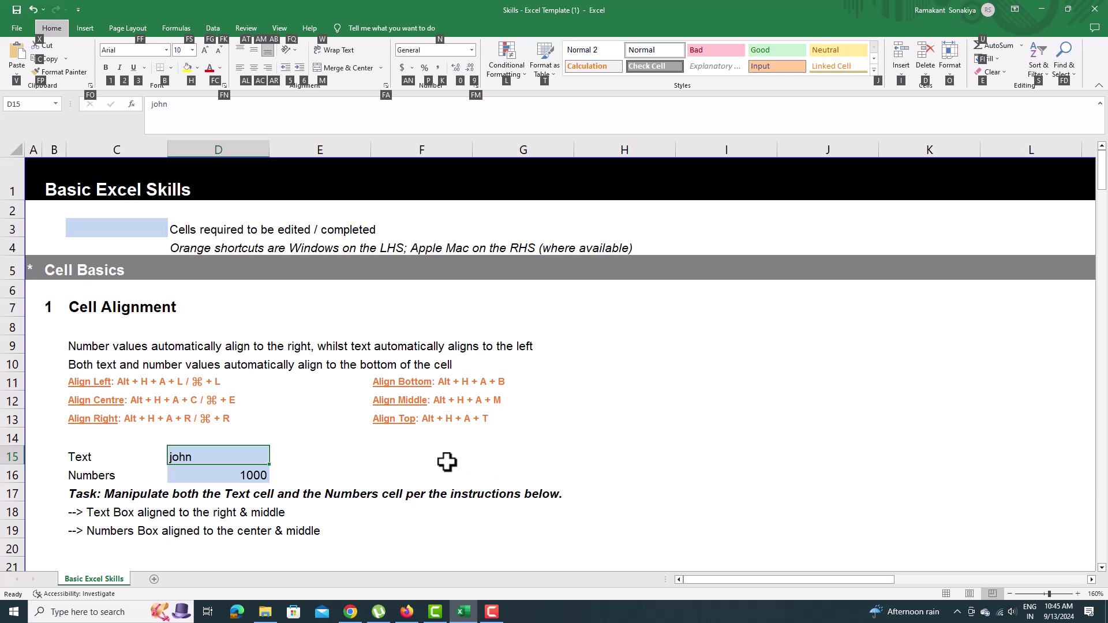
{"action": "key", "text": "r"}
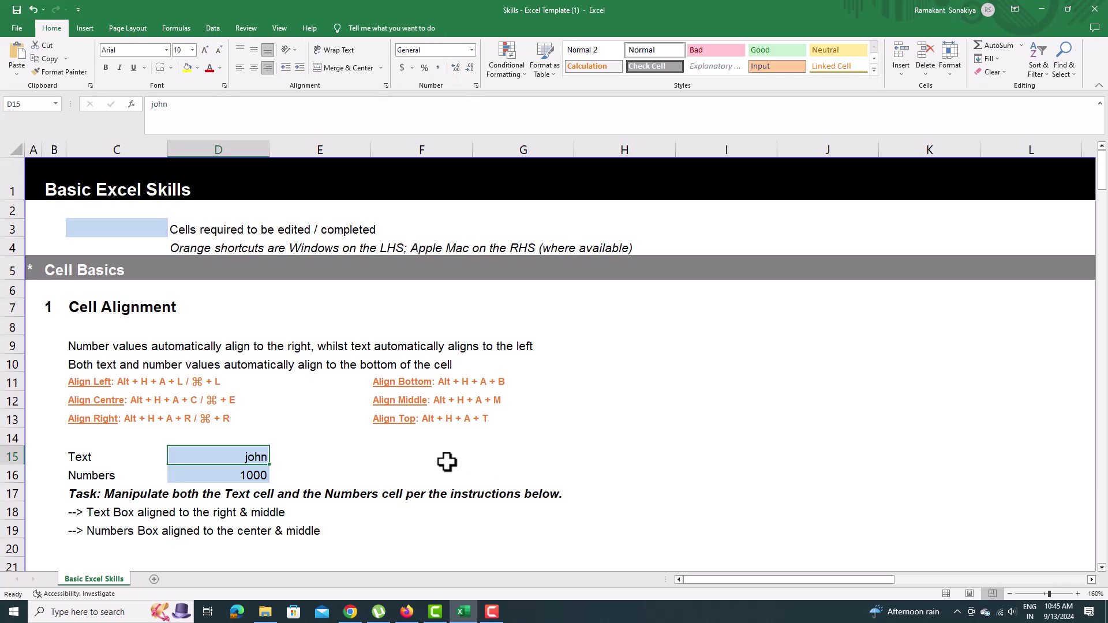
Centre the number 1000 in D16 using Alt+H+A+C
{"action": "key", "text": "Down"}
{"action": "key", "text": "alt"}
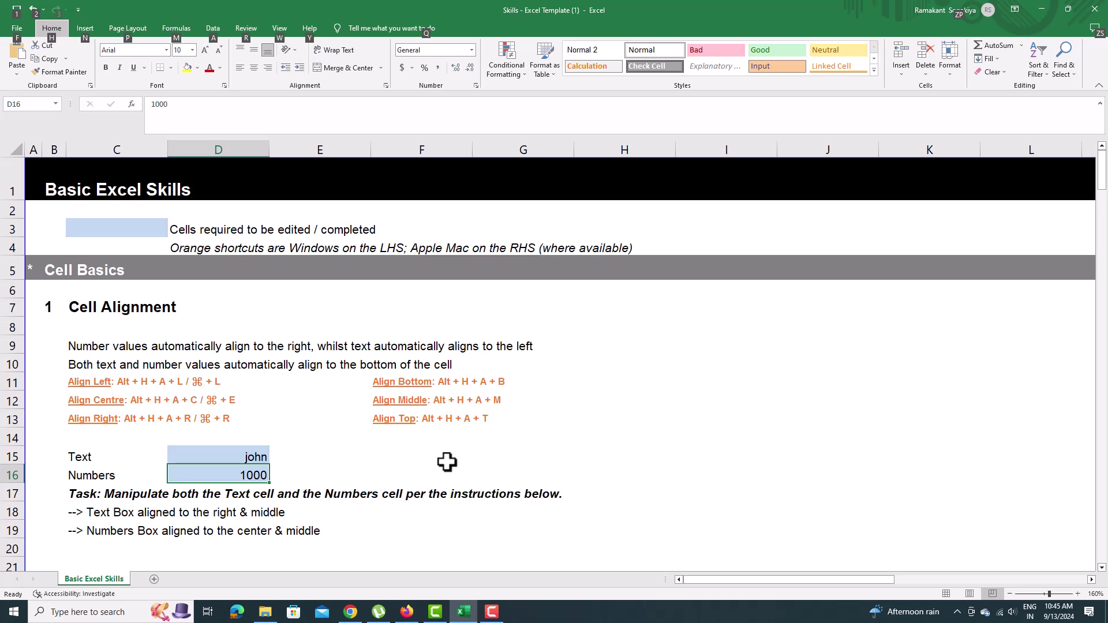
{"action": "key", "text": "h"}
{"action": "key", "text": "a"}
{"action": "key", "text": "c"}
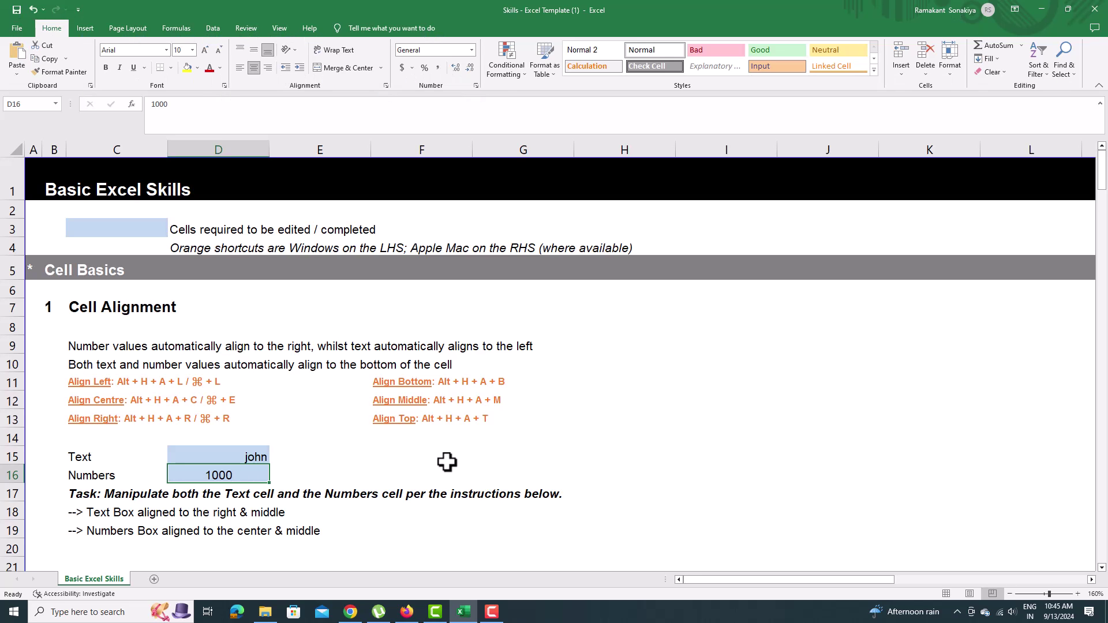
{"action": "key", "text": "Down"}
{"action": "key", "text": "Down"}
{"action": "key", "text": "Down"}
{"action": "key", "text": "Down"}
{"action": "key", "text": "Down"}
{"action": "key", "text": "Down"}
{"action": "key", "text": "Down"}
{"action": "key", "text": "Down"}
{"action": "key", "text": "Down"}
{"action": "key", "text": "Down"}
{"action": "key", "text": "Down"}
{"action": "key", "text": "Down"}
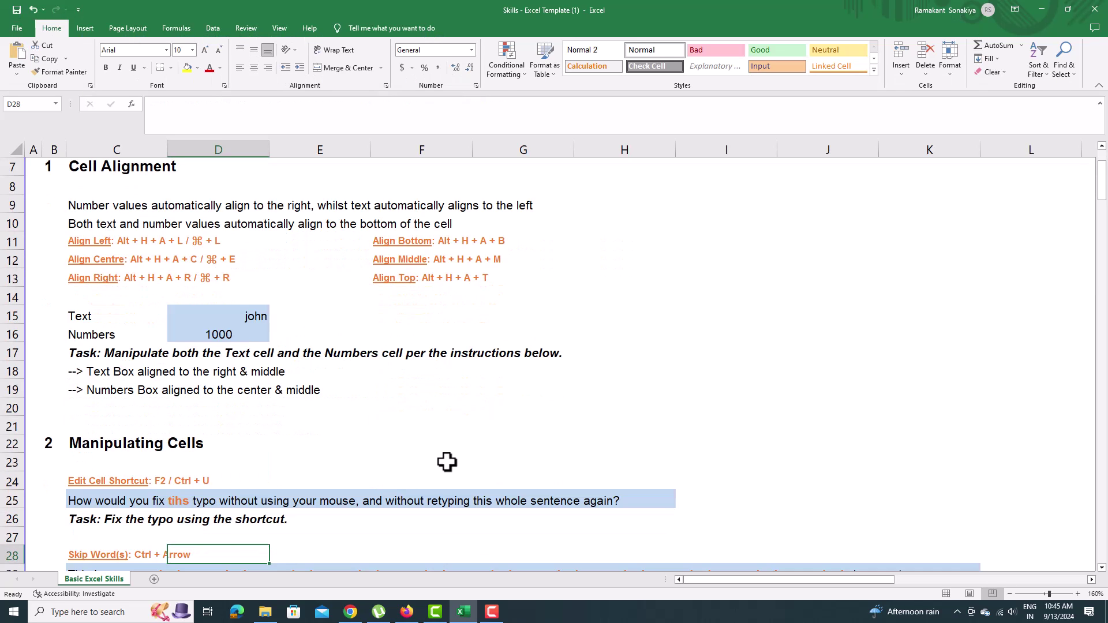
Correct the typo 'tihs' to 'this' in C25
{"action": "key", "text": "Up"}
{"action": "key", "text": "Up"}
{"action": "key", "text": "Up"}
{"action": "key", "text": "F2"}
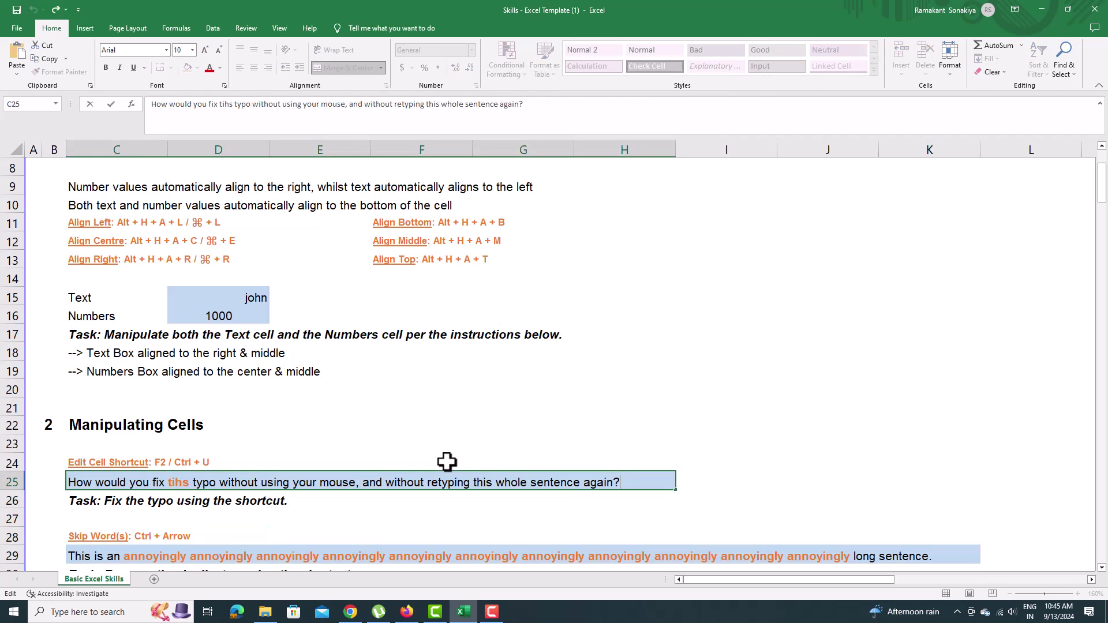
{"action": "key", "text": "Right"}
{"action": "key", "text": "Delete"}
{"action": "type", "text": "i"}
{"action": "key", "text": "Return"}
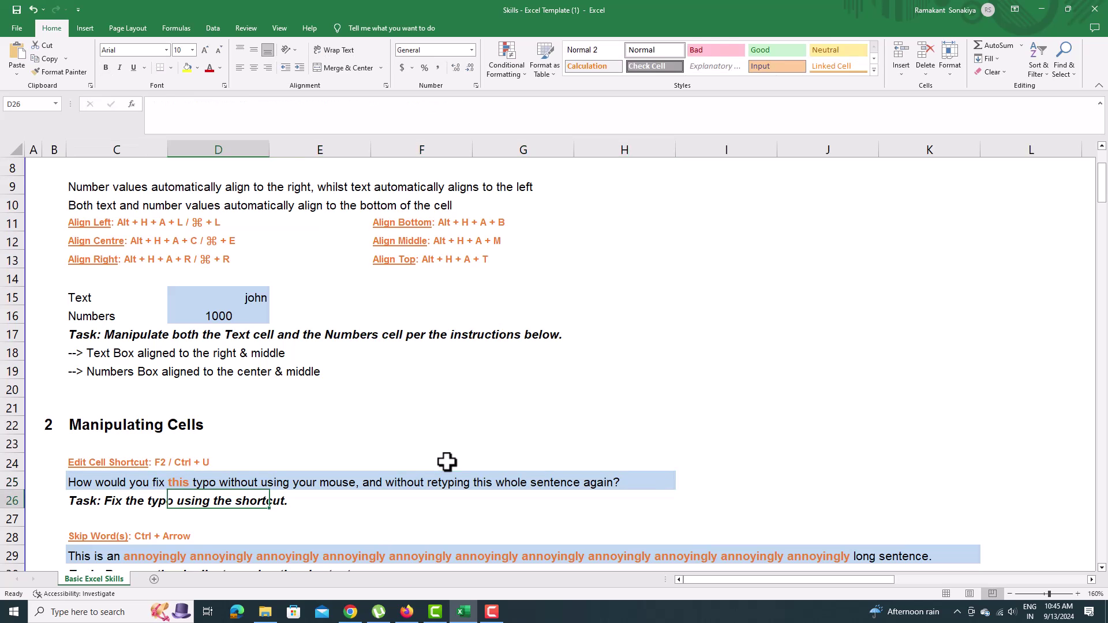
Delete the duplicate 'annoyingly' words from the sentence in C29
{"action": "key", "text": "Down"}
{"action": "key", "text": "Down"}
{"action": "key", "text": "Down"}
{"action": "scroll", "coordinate": [447, 462], "scroll_direction": "down", "scroll_amount": 2}
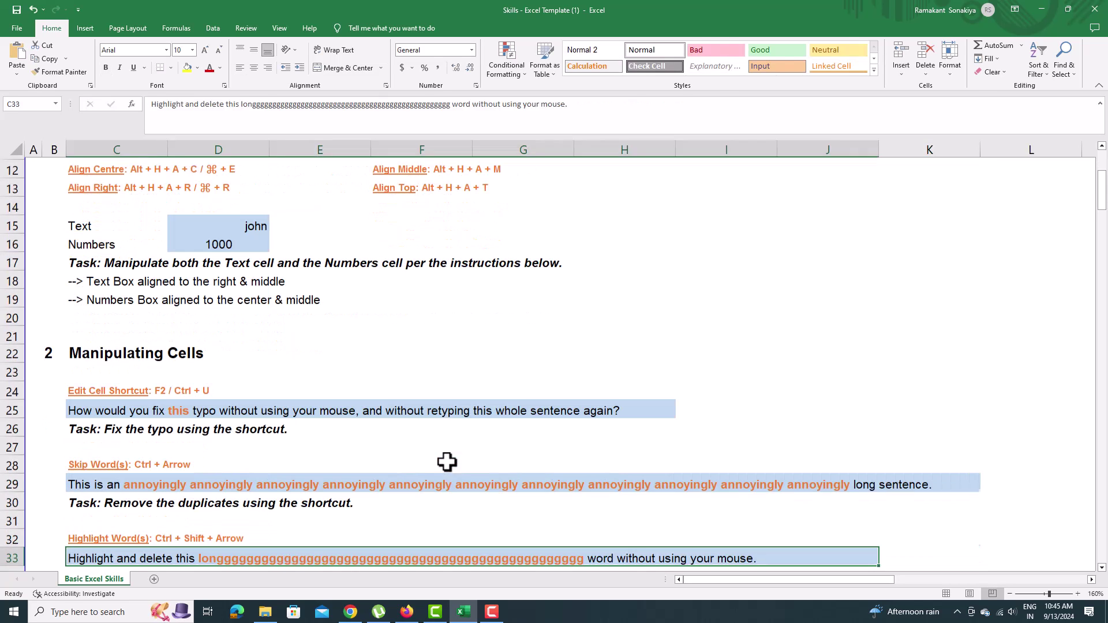
{"action": "key", "text": "Down"}
{"action": "key", "text": "Right"}
{"action": "key", "text": "Up"}
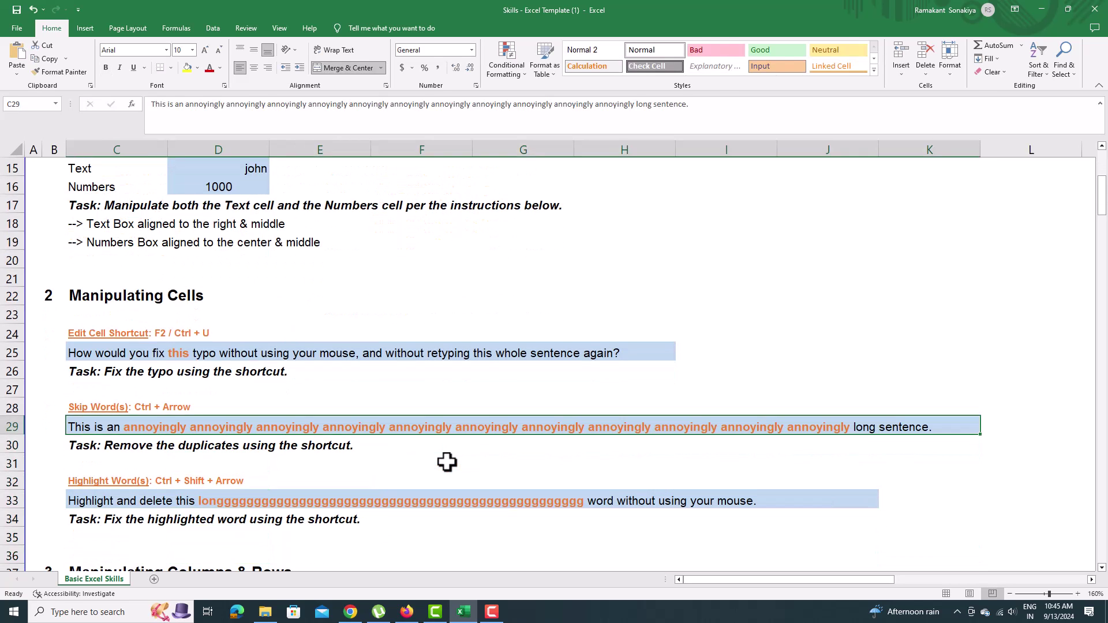
{"action": "key", "text": "F2"}
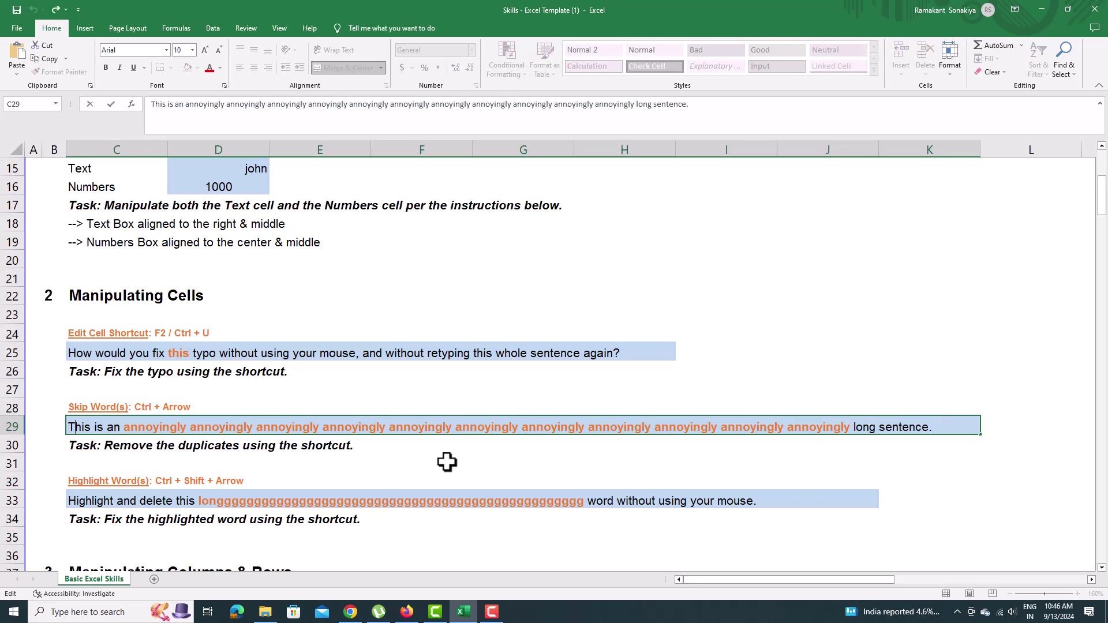
{"action": "key", "text": "ctrl+Right"}
{"action": "key", "text": "shift+End"}
{"action": "key", "text": "ctrl+shift+Left"}
{"action": "key", "text": "ctrl+shift+Left"}
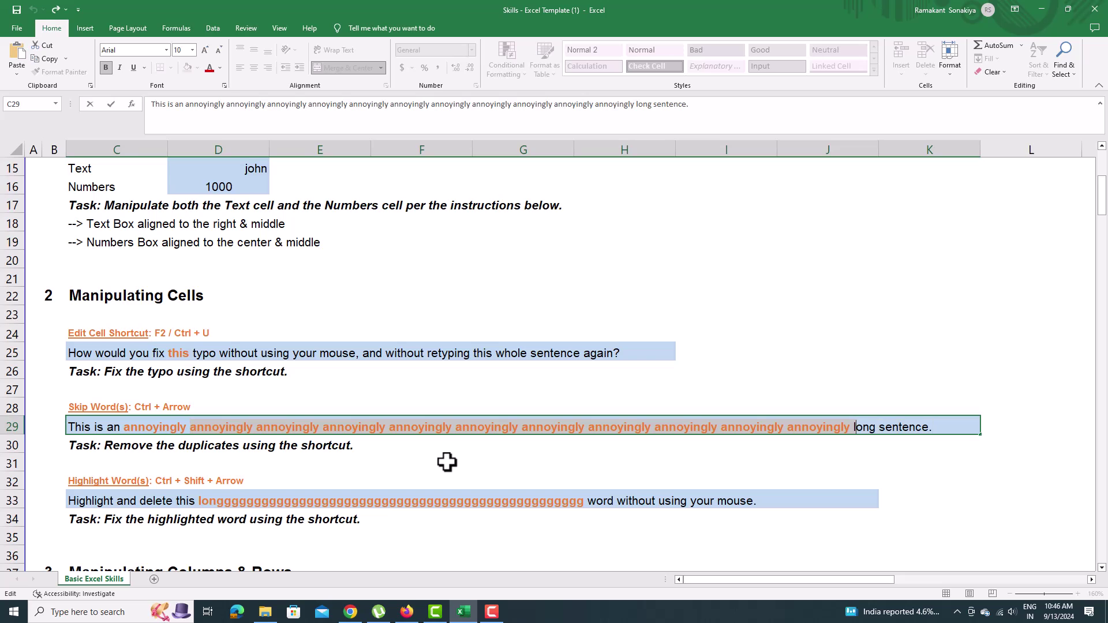
{"action": "key", "text": "shift+Left"}
{"action": "key", "text": "Delete"}
{"action": "key", "text": "Return"}
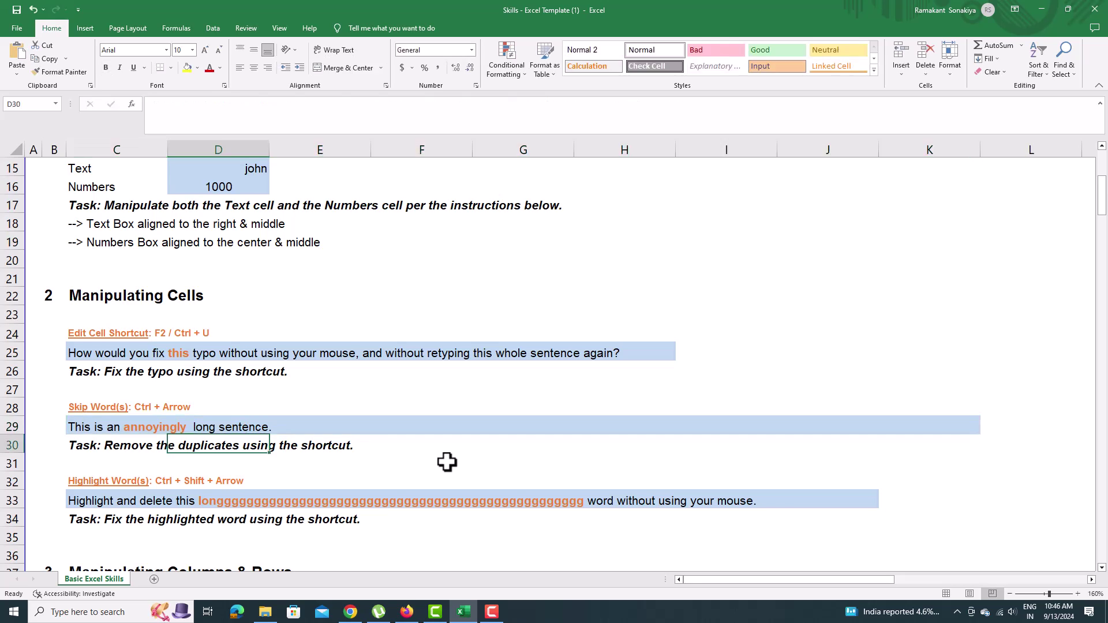
Remove the extra g's so C33 reads 'this long word'
{"action": "key", "text": "Down"}
{"action": "key", "text": "Down"}
{"action": "key", "text": "Down"}
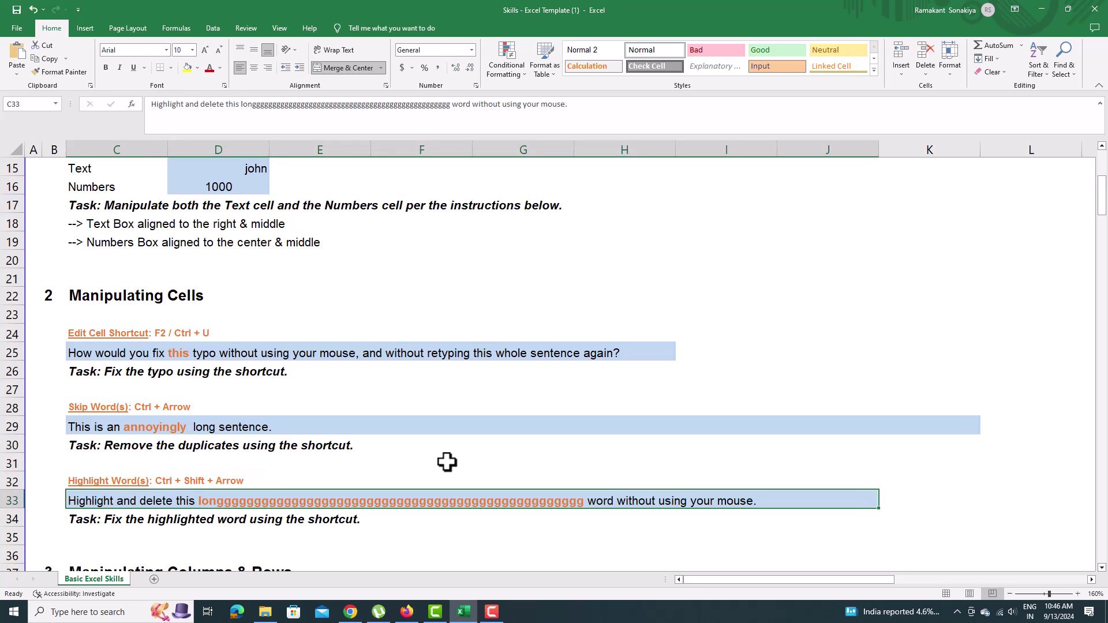
{"action": "key", "text": "F2"}
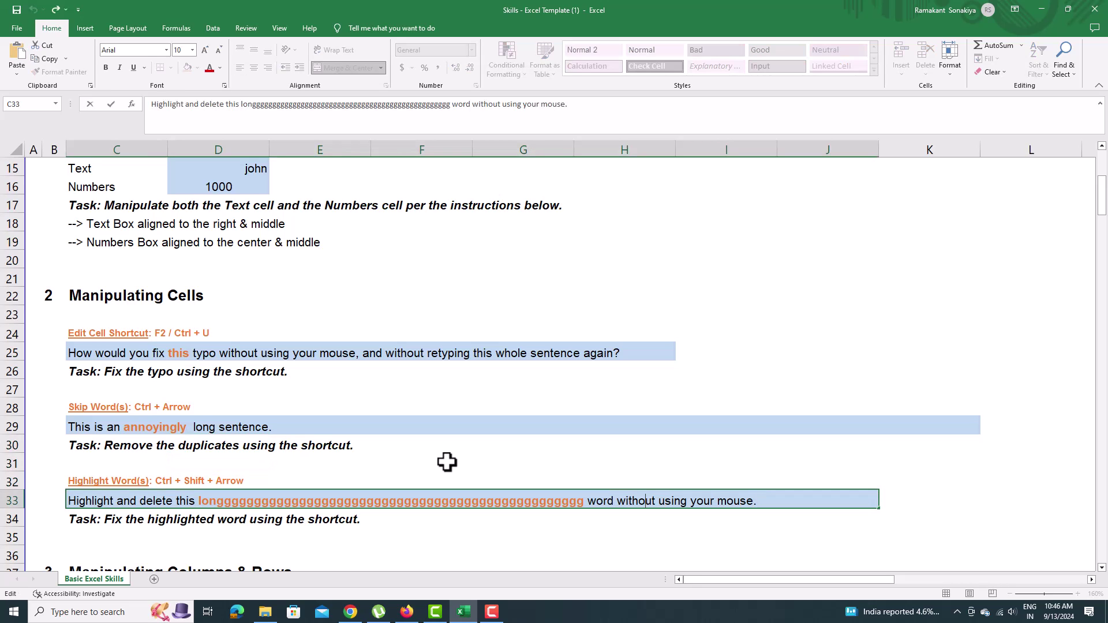
{"action": "key", "text": "Right"}
{"action": "key", "text": "Right"}
{"action": "key", "text": "ctrl+shift+Right"}
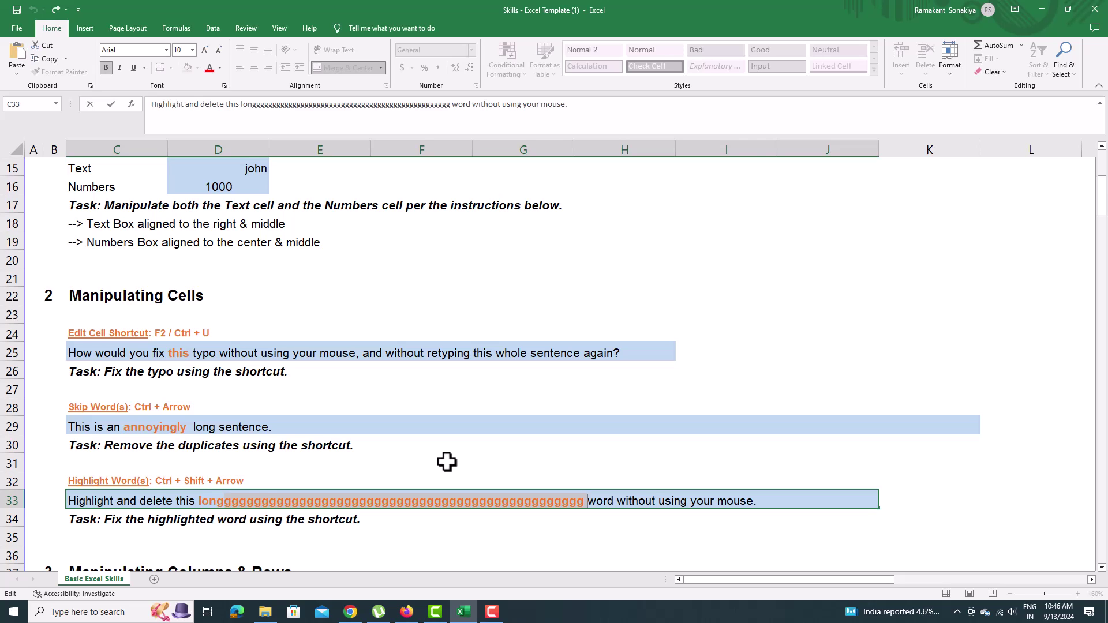
{"action": "key", "text": "Delete"}
{"action": "key", "text": "Return"}
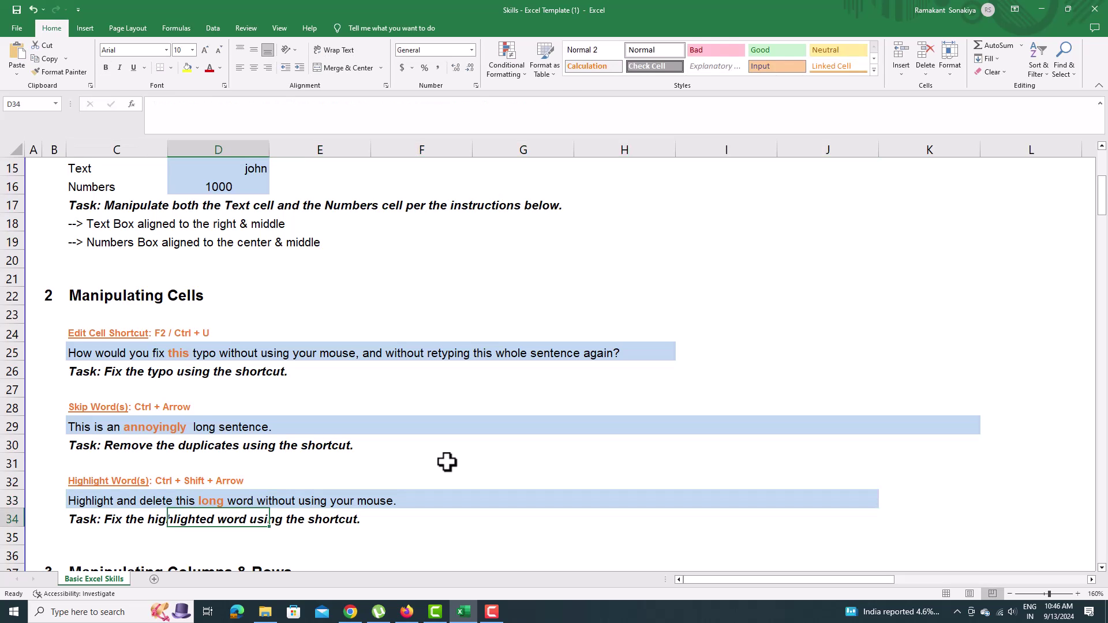
{"action": "key", "text": "Down"}
{"action": "key", "text": "Down"}
{"action": "key", "text": "Down"}
{"action": "key", "text": "Down"}
{"action": "key", "text": "Down"}
{"action": "key", "text": "Down"}
{"action": "key", "text": "Down"}
{"action": "key", "text": "Down"}
{"action": "key", "text": "Down"}
{"action": "key", "text": "Down"}
{"action": "key", "text": "Down"}
{"action": "key", "text": "Down"}
{"action": "key", "text": "Down"}
{"action": "key", "text": "Down"}
{"action": "key", "text": "Down"}
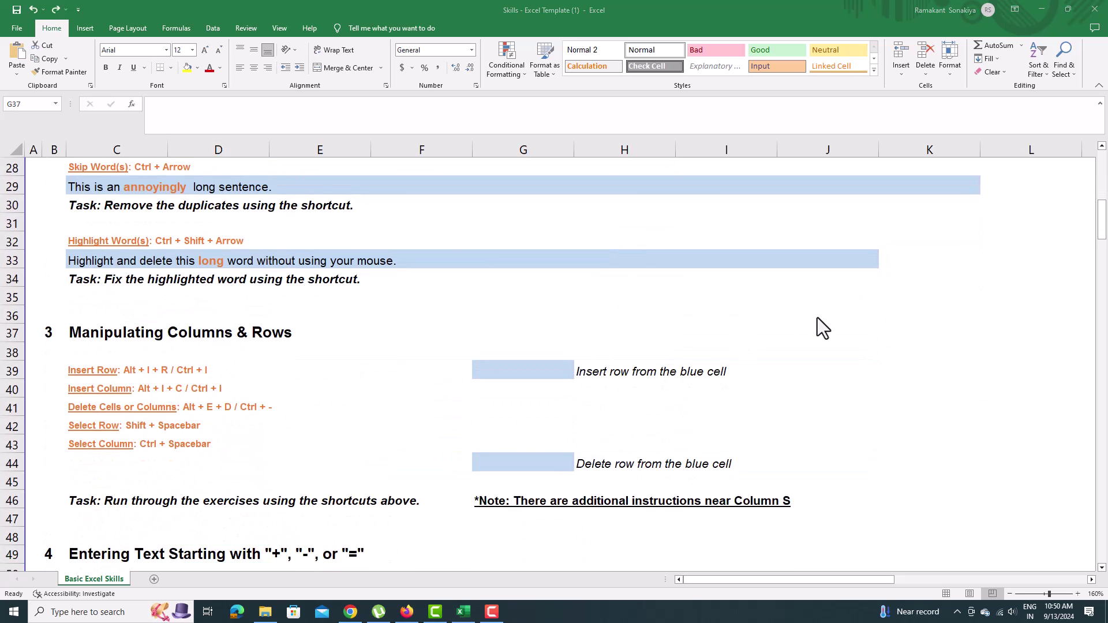
Insert a new empty row above the blue cell G39 with Alt+I+R
{"action": "key", "text": "Down"}
{"action": "key", "text": "Down"}
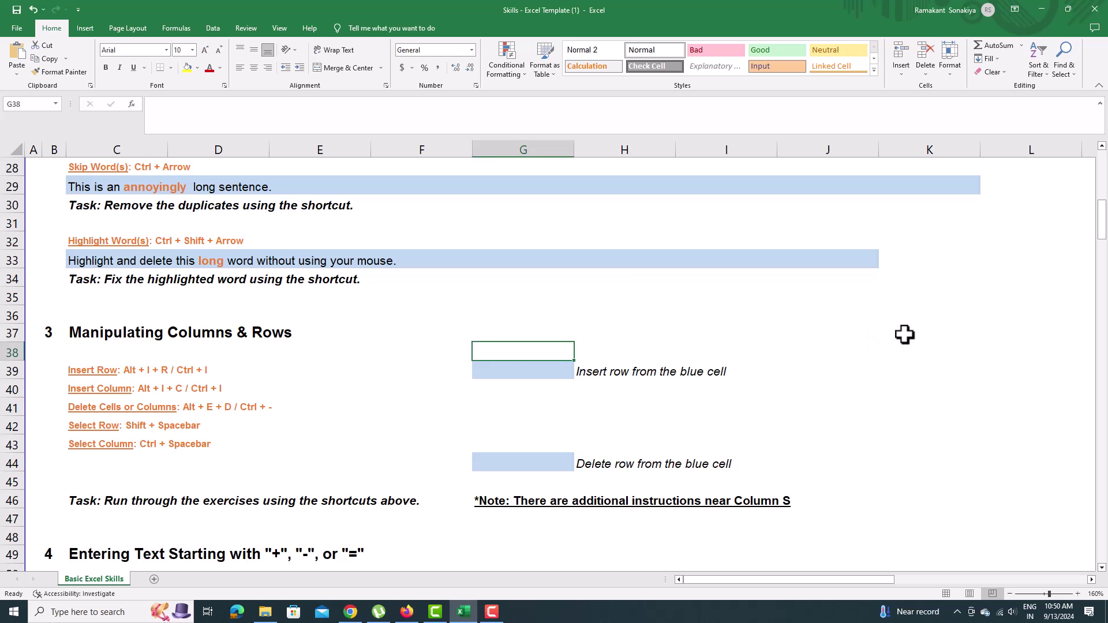
{"action": "left_click", "coordinate": [75, 365]}
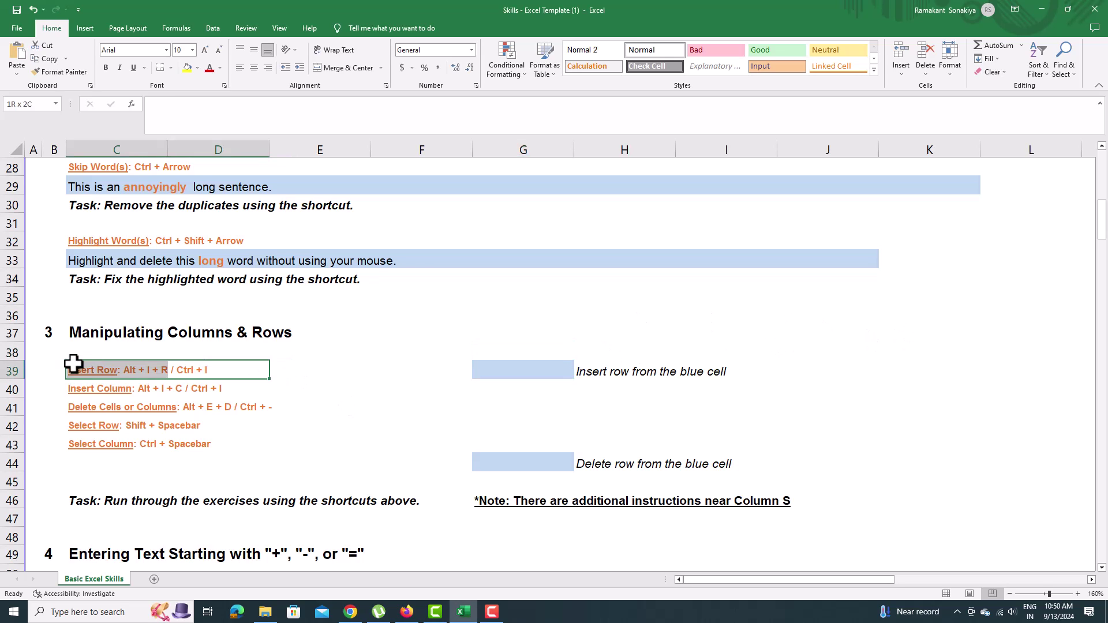
{"action": "left_click", "coordinate": [564, 374]}
{"action": "key", "text": "alt"}
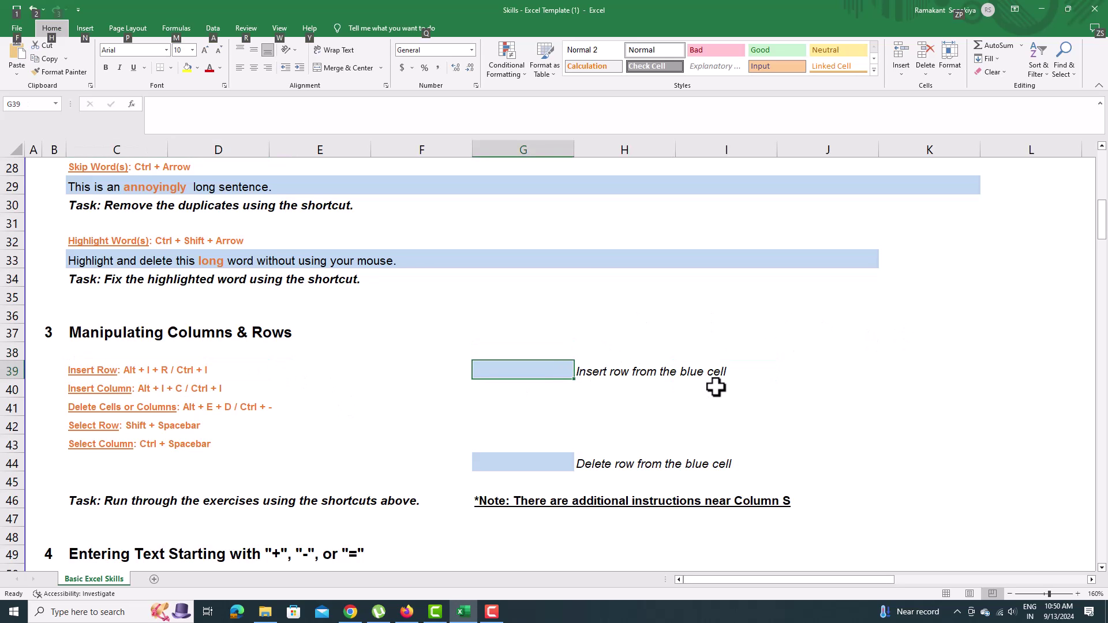
{"action": "key", "text": "i"}
{"action": "key", "text": "r"}
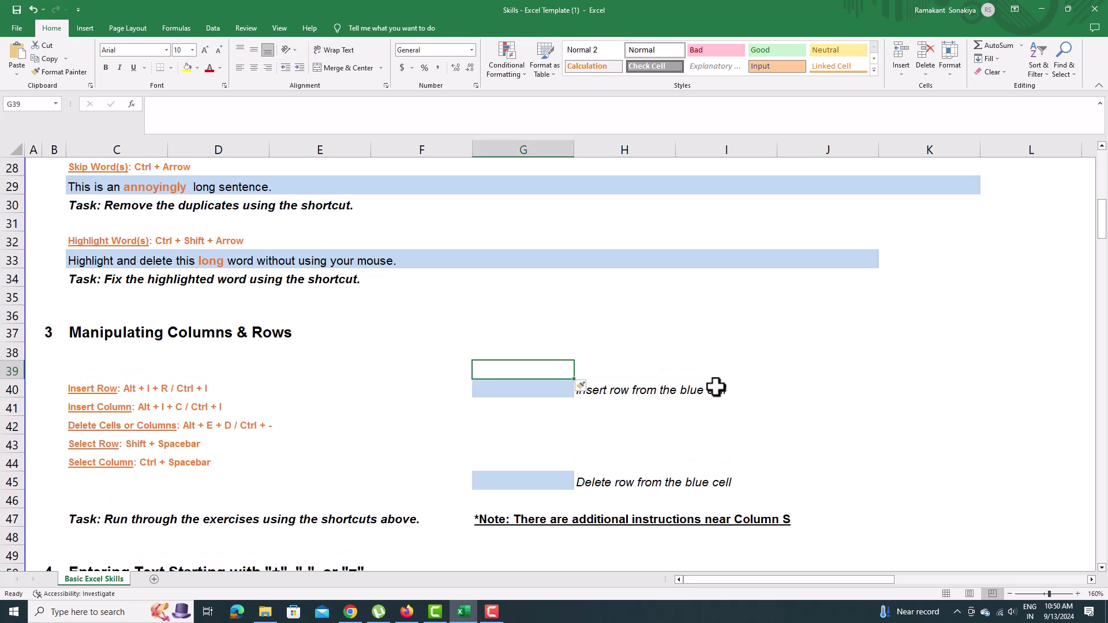
{"action": "left_click", "coordinate": [14, 371]}
{"action": "left_click", "coordinate": [173, 392]}
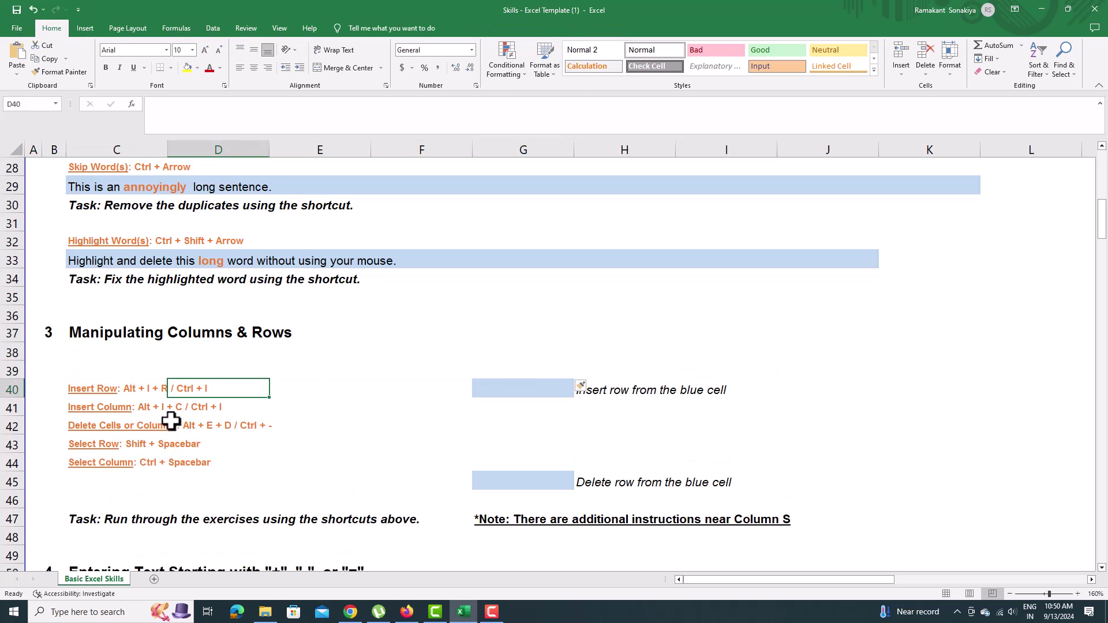
Delete row 45, the blue 'Delete row' cell's row, choosing Entire row
{"action": "left_click", "coordinate": [515, 462]}
{"action": "key", "text": "Down"}
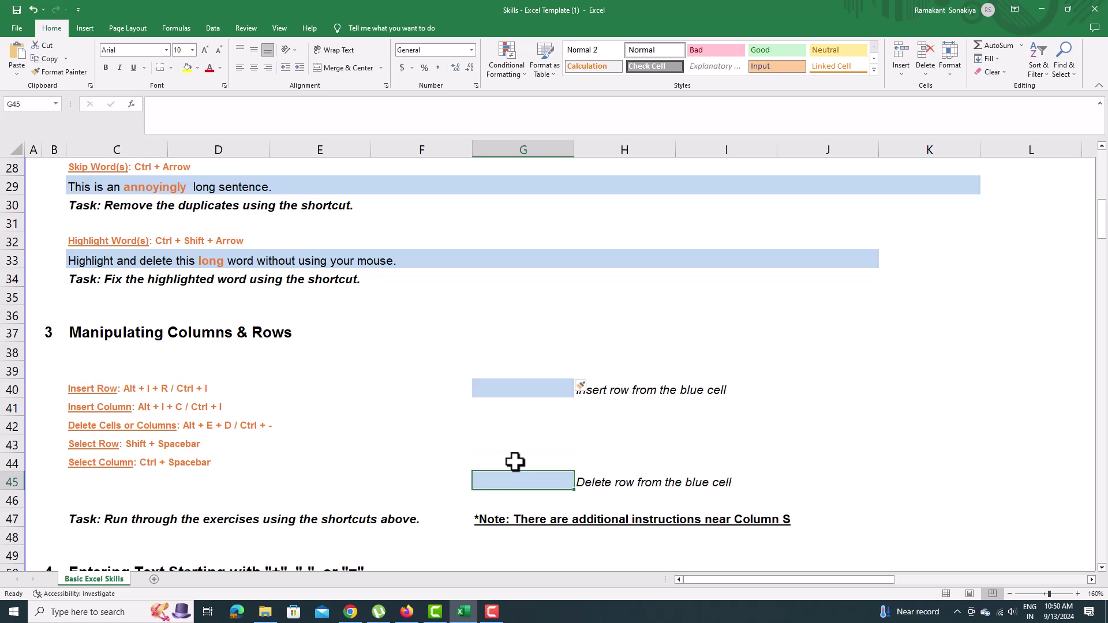
{"action": "key", "text": "alt"}
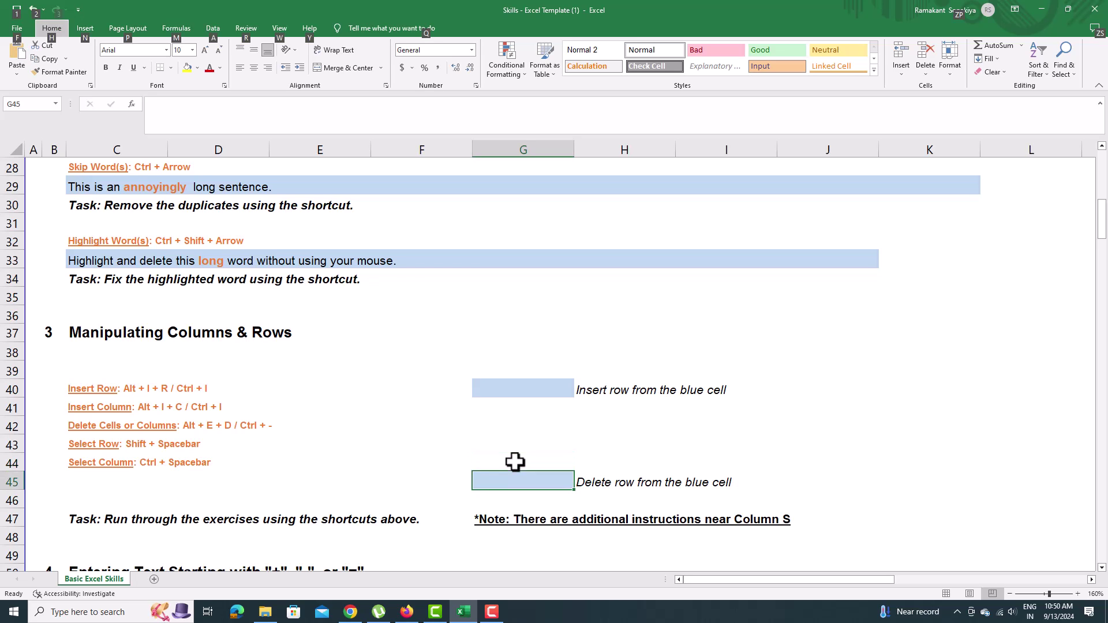
{"action": "key", "text": "e"}
{"action": "key", "text": "d"}
{"action": "key", "text": "Down"}
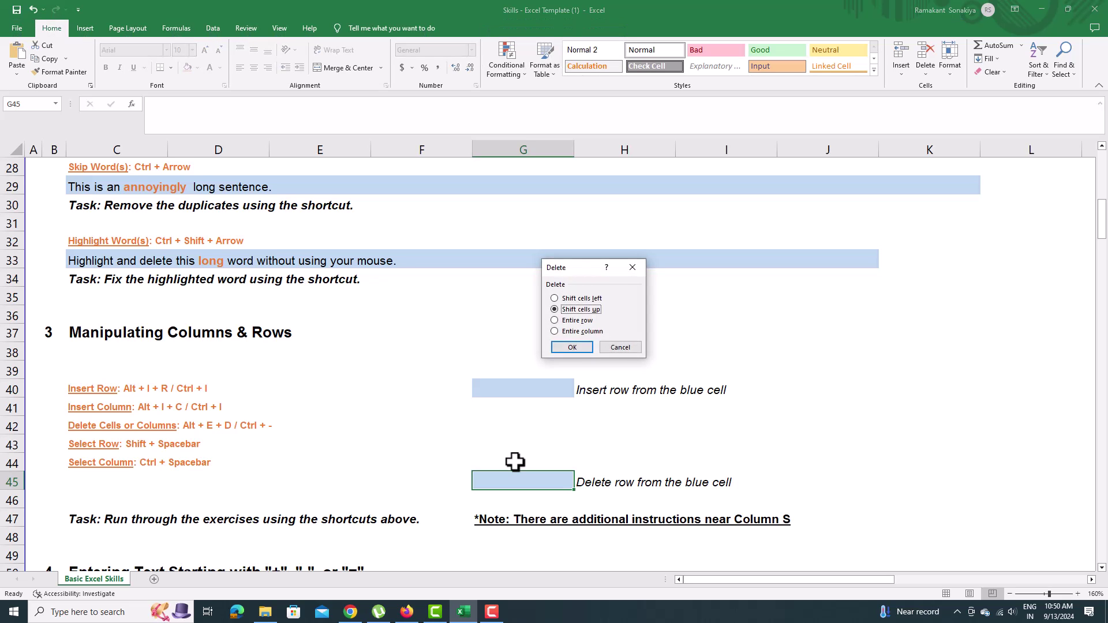
{"action": "key", "text": "Down"}
{"action": "key", "text": "Down"}
{"action": "key", "text": "Up"}
{"action": "key", "text": "Return"}
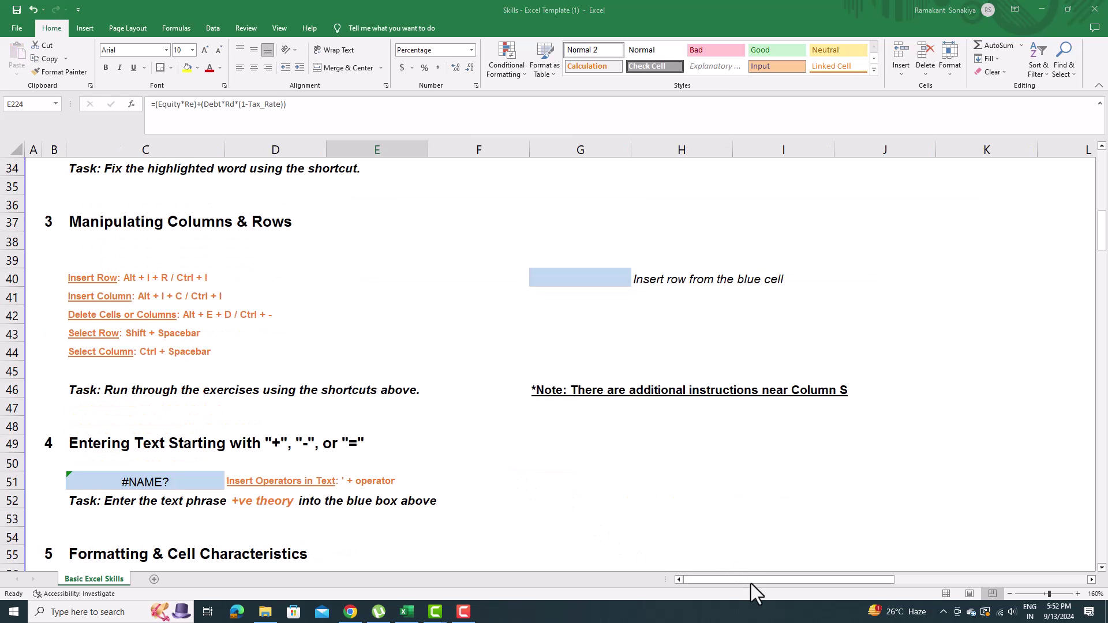
Insert a blank column at the blue cell S41 with Alt+I+C
{"action": "left_click_drag", "start_coordinate": [849, 580], "coordinate": [1078, 579]}
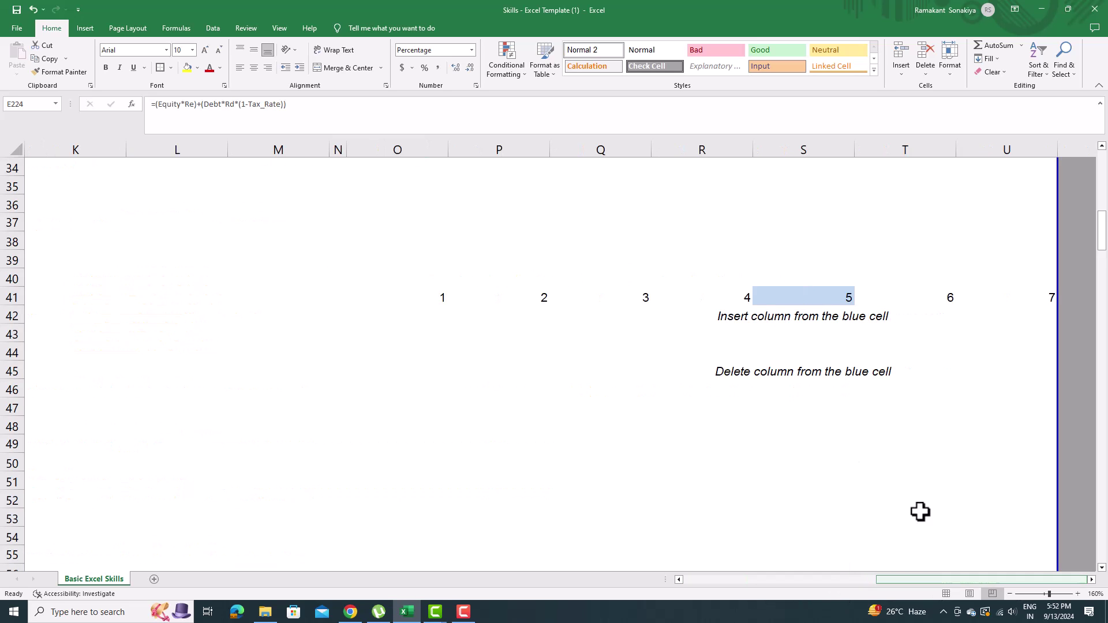
{"action": "left_click", "coordinate": [808, 297]}
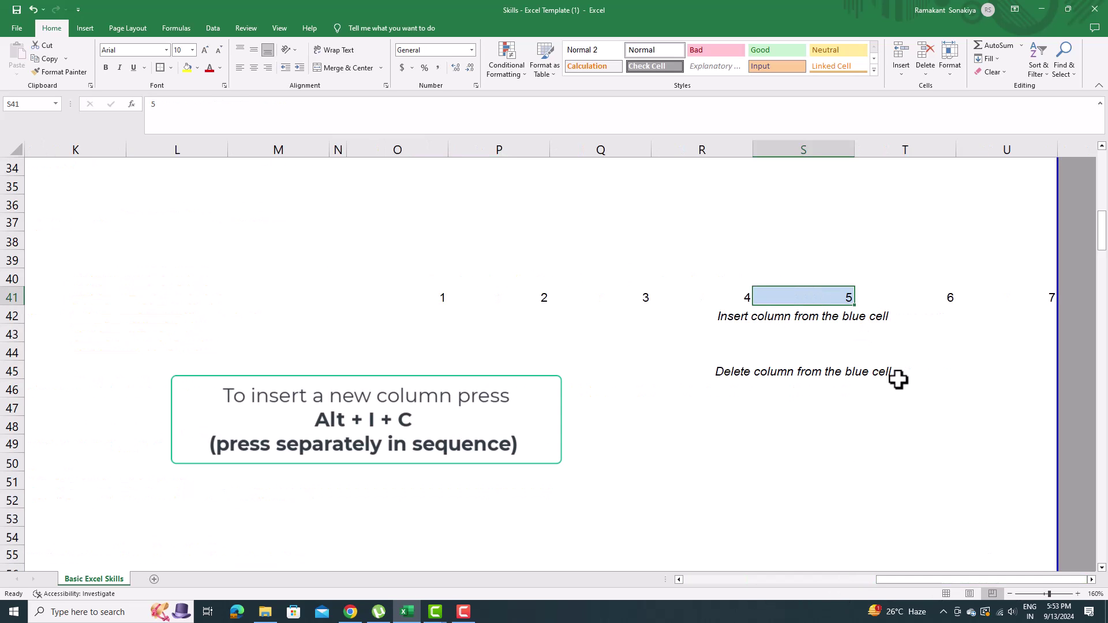
{"action": "key", "text": "Left"}
{"action": "key", "text": "Right"}
{"action": "key", "text": "alt"}
{"action": "key", "text": "i"}
{"action": "key", "text": "c"}
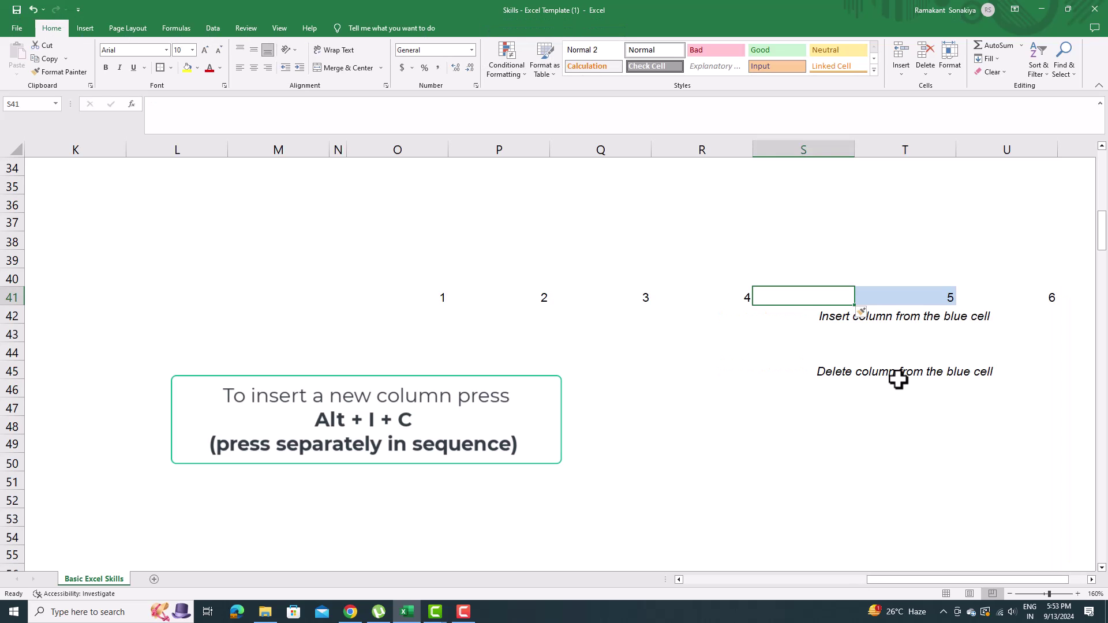
Delete the column holding 5 using Alt+H+D+C
{"action": "key", "text": "Right"}
{"action": "key", "text": "alt"}
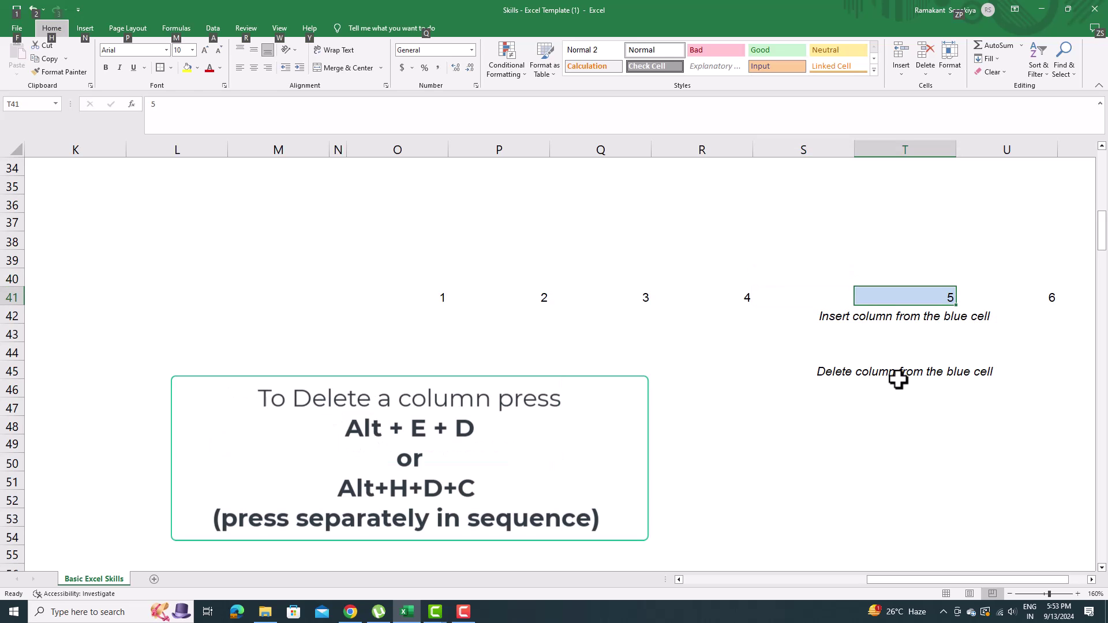
{"action": "key", "text": "h"}
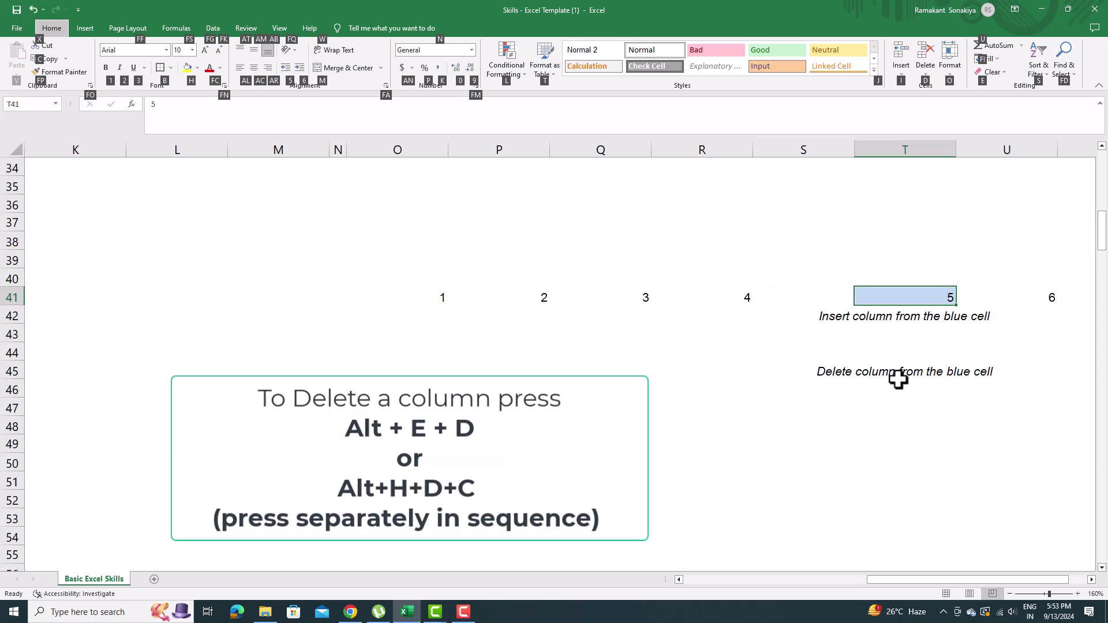
{"action": "key", "text": "d"}
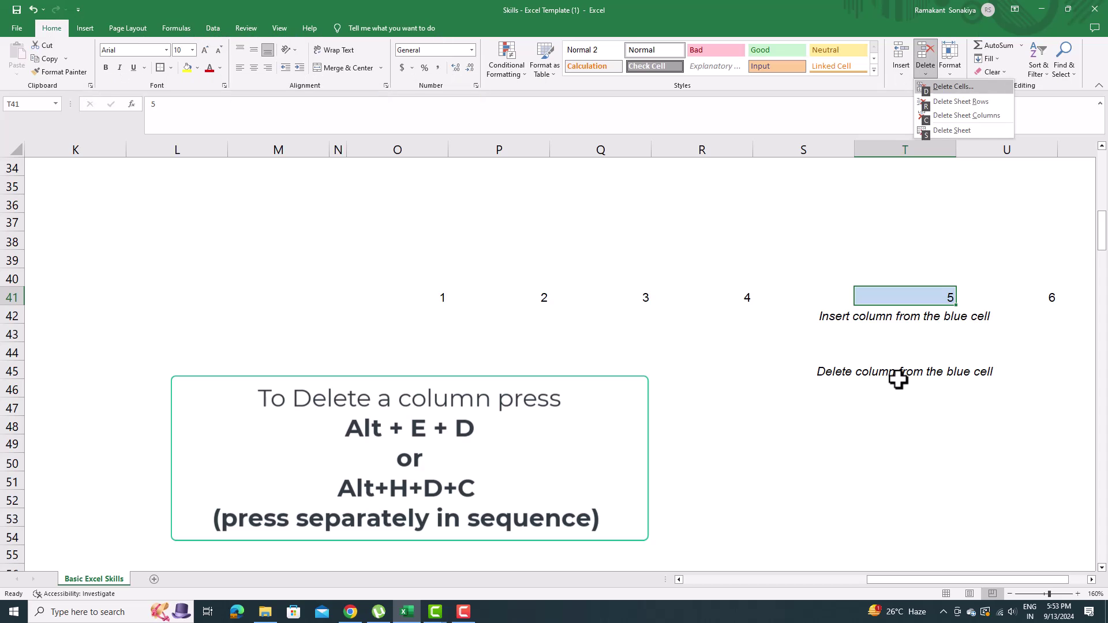
{"action": "key", "text": "c"}
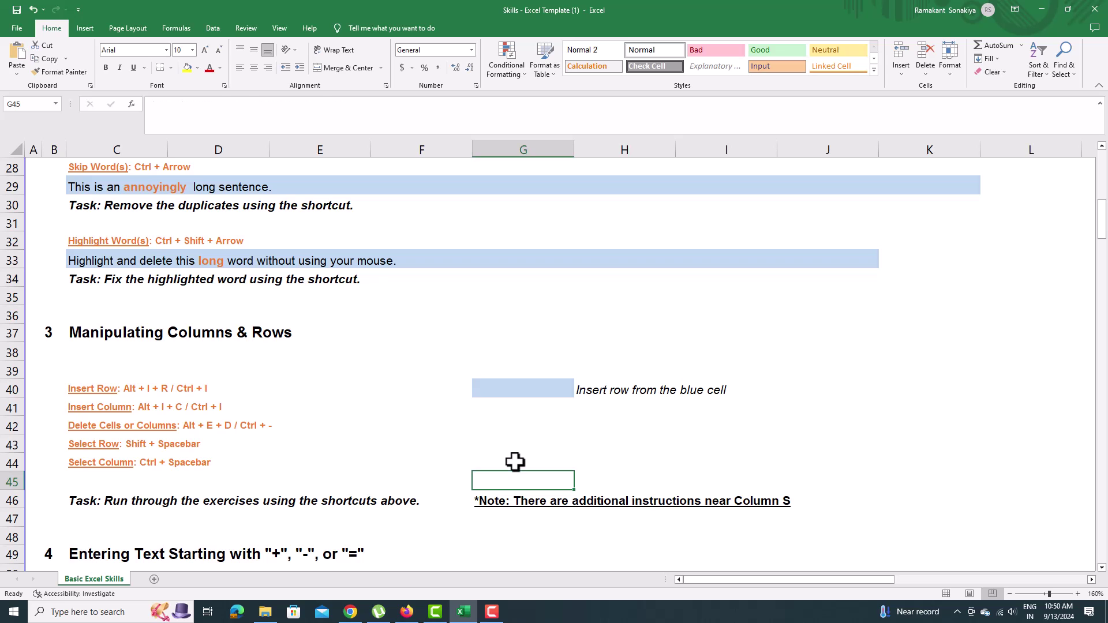
Enter '+ve theory with a leading apostrophe in the blue box C50
{"action": "key", "text": "Down"}
{"action": "key", "text": "Down"}
{"action": "key", "text": "Down"}
{"action": "key", "text": "Down"}
{"action": "key", "text": "Down"}
{"action": "key", "text": "Down"}
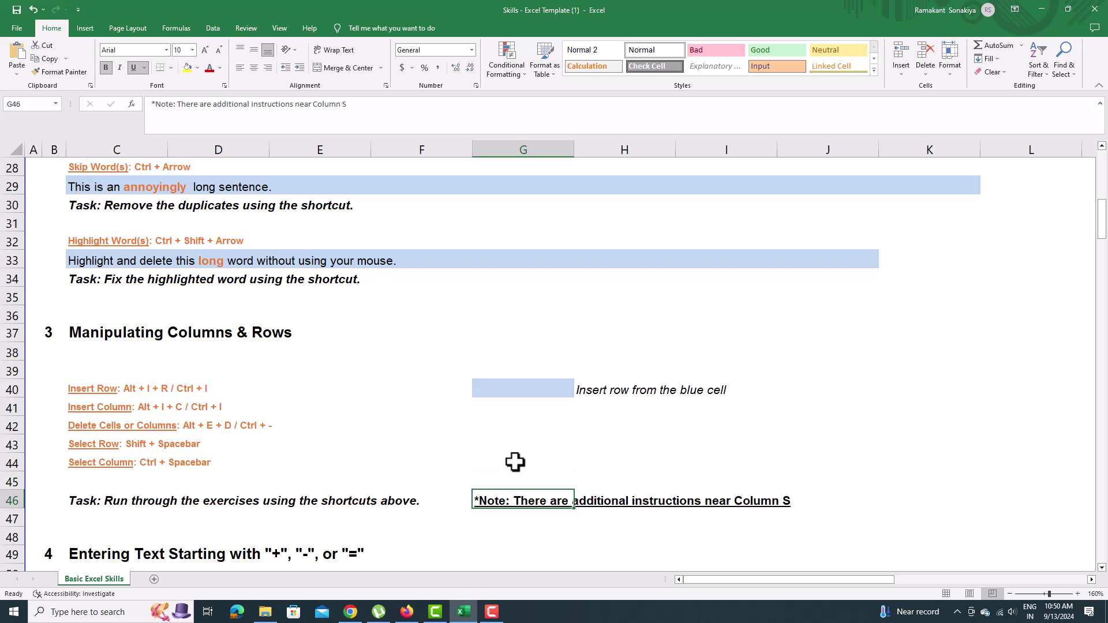
{"action": "key", "text": "Down"}
{"action": "key", "text": "Down"}
{"action": "key", "text": "Down"}
{"action": "key", "text": "Down"}
{"action": "key", "text": "Down"}
{"action": "key", "text": "Down"}
{"action": "key", "text": "Down"}
{"action": "key", "text": "Down"}
{"action": "key", "text": "Down"}
{"action": "key", "text": "Down"}
{"action": "key", "text": "Down"}
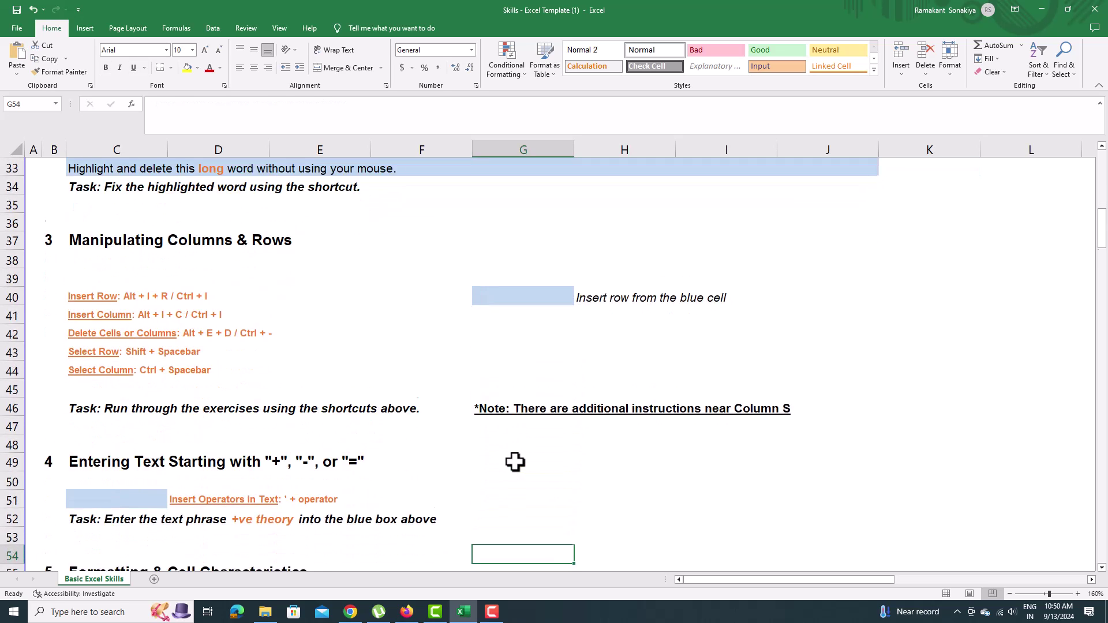
{"action": "key", "text": "Up"}
{"action": "key", "text": "Up"}
{"action": "key", "text": "Up"}
{"action": "key", "text": "Up"}
{"action": "key", "text": "Up"}
{"action": "key", "text": "Up"}
{"action": "key", "text": "Up"}
{"action": "key", "text": "Up"}
{"action": "key", "text": "Up"}
{"action": "key", "text": "Up"}
{"action": "key", "text": "Left"}
{"action": "key", "text": "Left"}
{"action": "key", "text": "Left"}
{"action": "key", "text": "Left"}
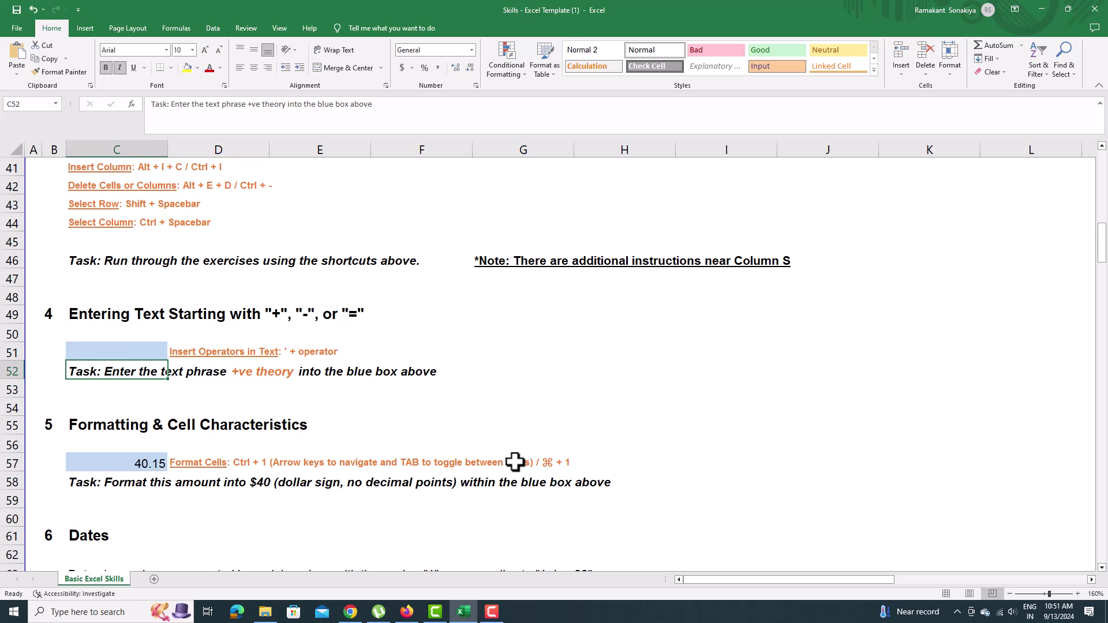
{"action": "key", "text": "shift+Right"}
{"action": "key", "text": "shift+Right"}
{"action": "key", "text": "shift+Right"}
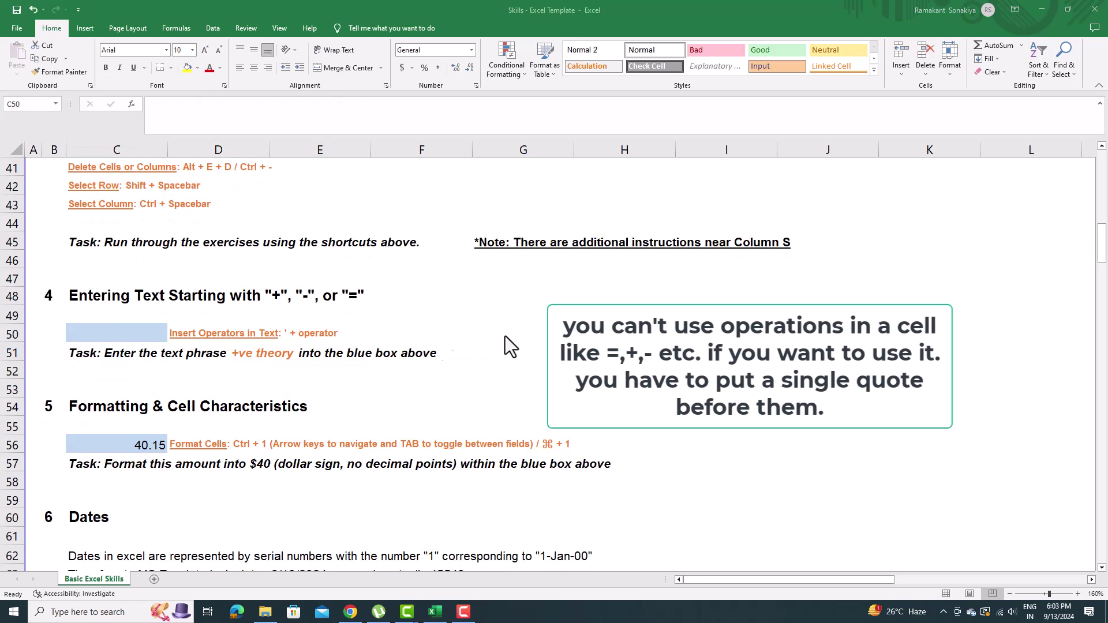
{"action": "type", "text": "'"}
{"action": "key", "text": "BackSpace"}
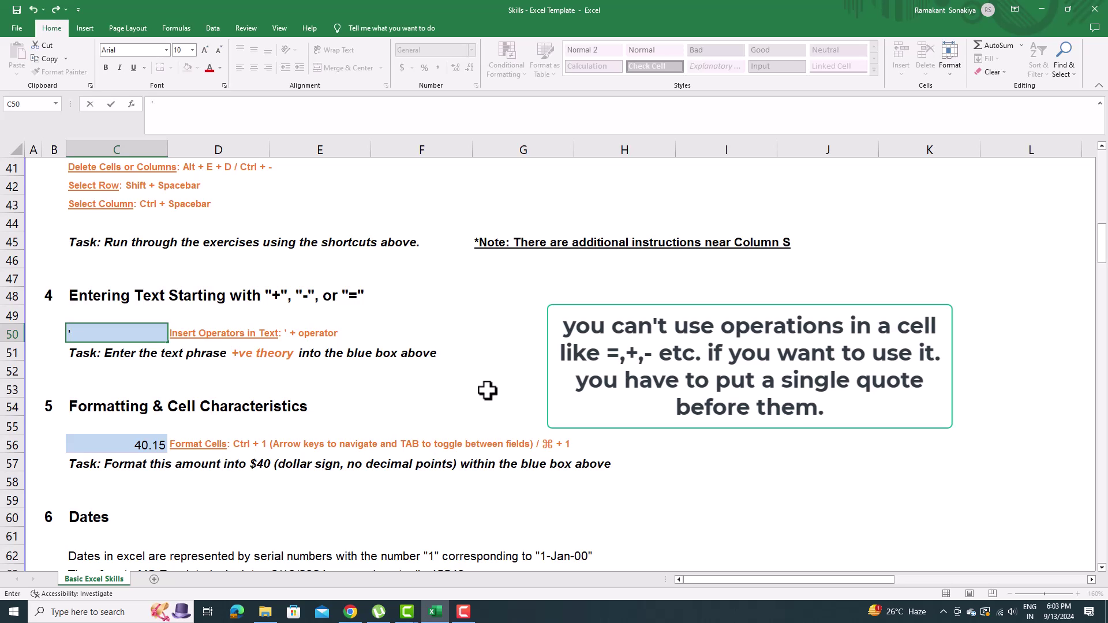
{"action": "type", "text": "+ve theory"}
{"action": "key", "text": "Return"}
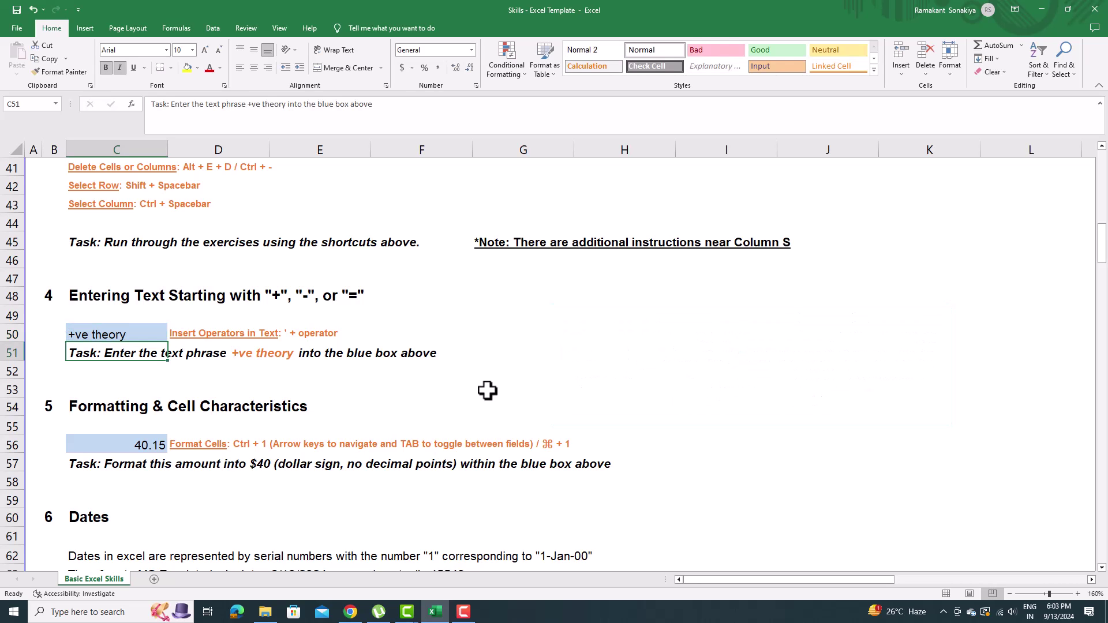
Apply Currency format with 2 decimals to C56 so it shows $40.15
{"action": "key", "text": "Down"}
{"action": "key", "text": "Down"}
{"action": "key", "text": "Down"}
{"action": "key", "text": "Down"}
{"action": "key", "text": "Down"}
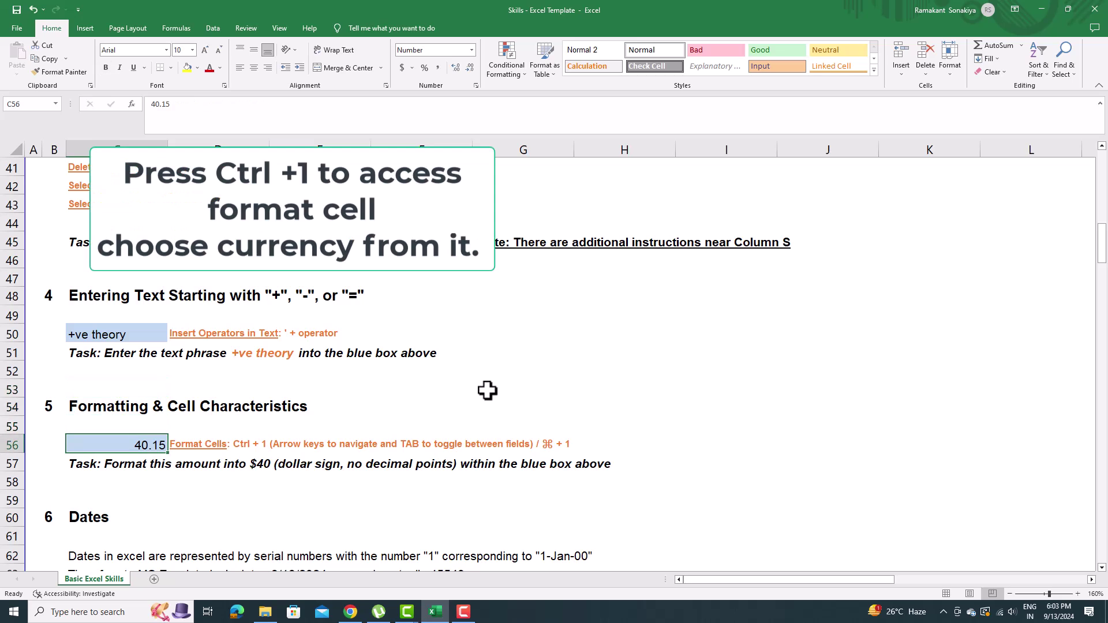
{"action": "key", "text": "ctrl+1"}
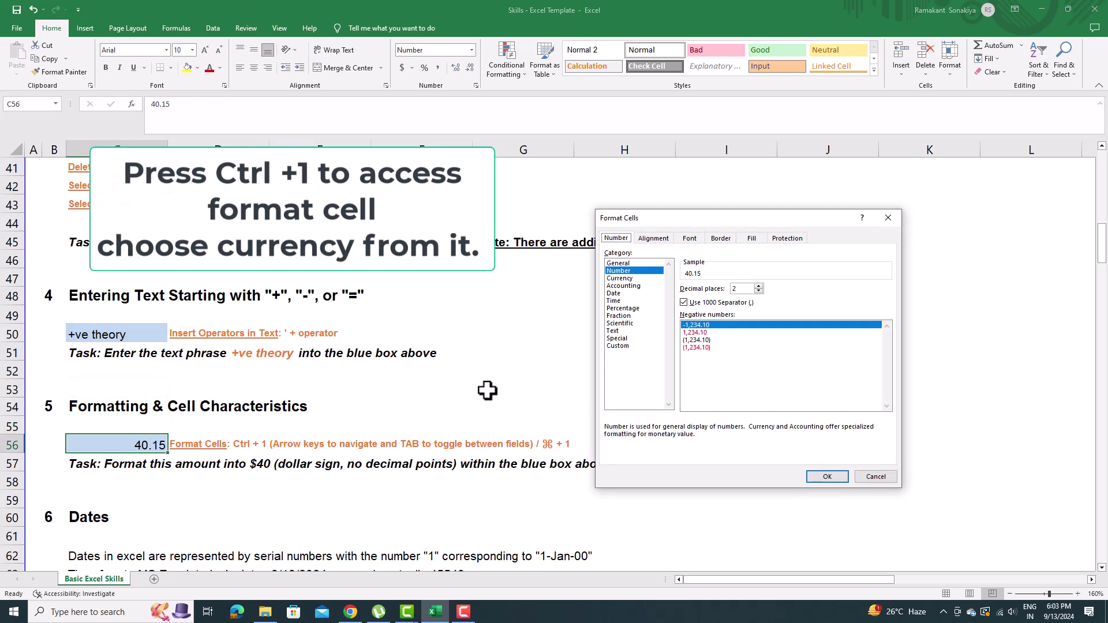
{"action": "key", "text": "Tab"}
{"action": "key", "text": "Tab"}
{"action": "key", "text": "Tab"}
{"action": "key", "text": "Tab"}
{"action": "key", "text": "Tab"}
{"action": "key", "text": "Tab"}
{"action": "key", "text": "Tab"}
{"action": "key", "text": "Down"}
{"action": "key", "text": "Tab"}
{"action": "key", "text": "Tab"}
{"action": "key", "text": "Tab"}
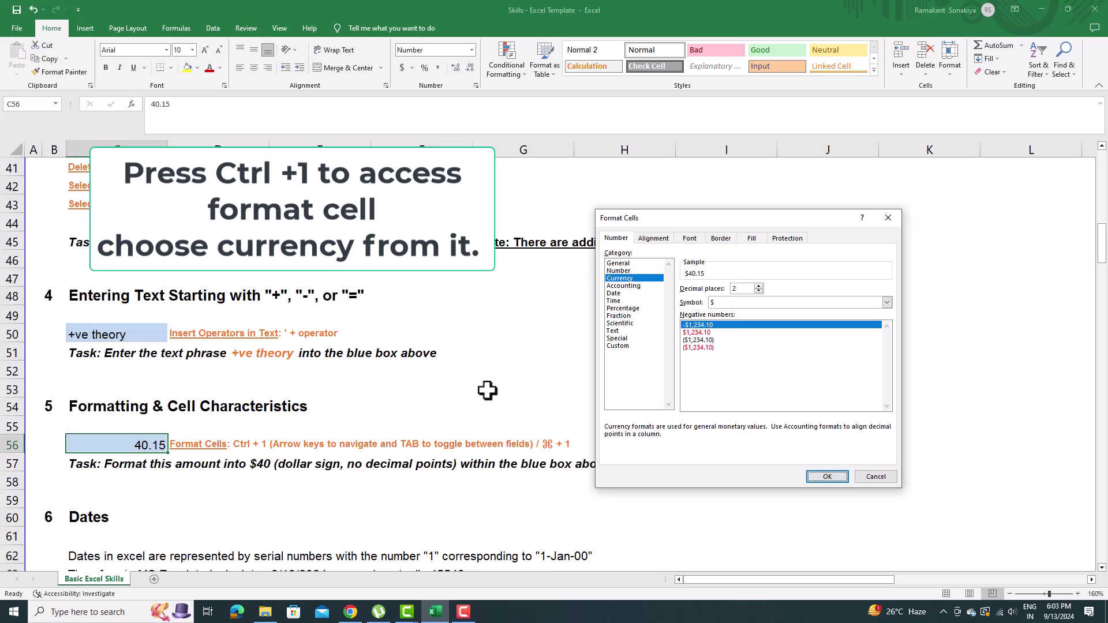
{"action": "key", "text": "Return"}
{"action": "key", "text": "Down"}
{"action": "key", "text": "Down"}
{"action": "key", "text": "Down"}
{"action": "key", "text": "Down"}
{"action": "key", "text": "Down"}
{"action": "key", "text": "Down"}
{"action": "key", "text": "Down"}
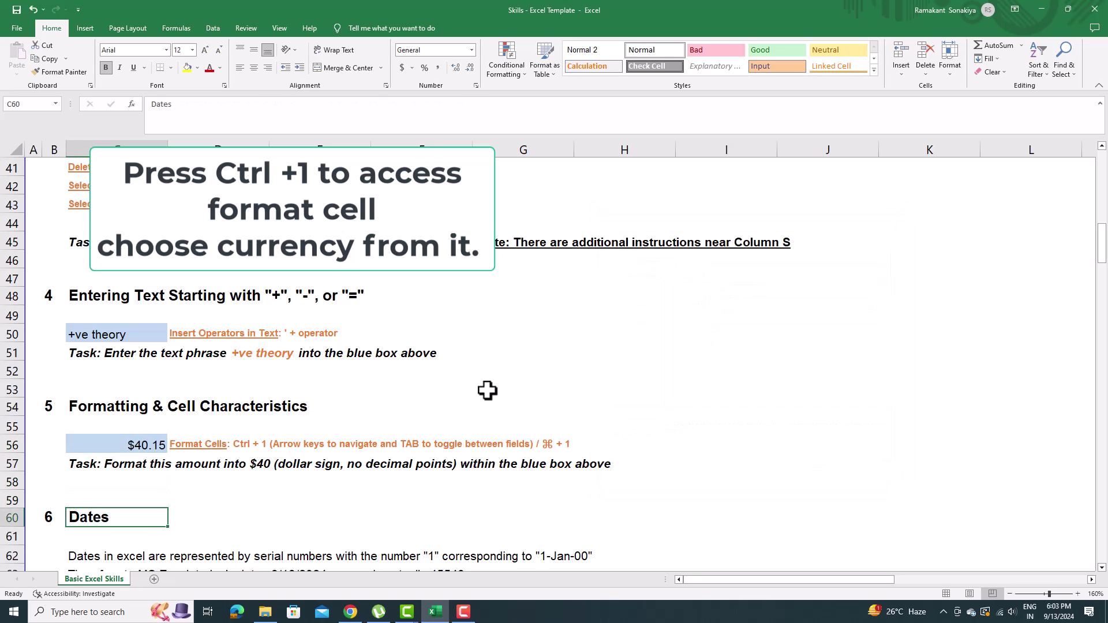
Enter =today() in C65 and apply date format to C66 with Ctrl+Shift+3
{"action": "key", "text": "Down"}
{"action": "key", "text": "Down"}
{"action": "key", "text": "Down"}
{"action": "key", "text": "Down"}
{"action": "key", "text": "Down"}
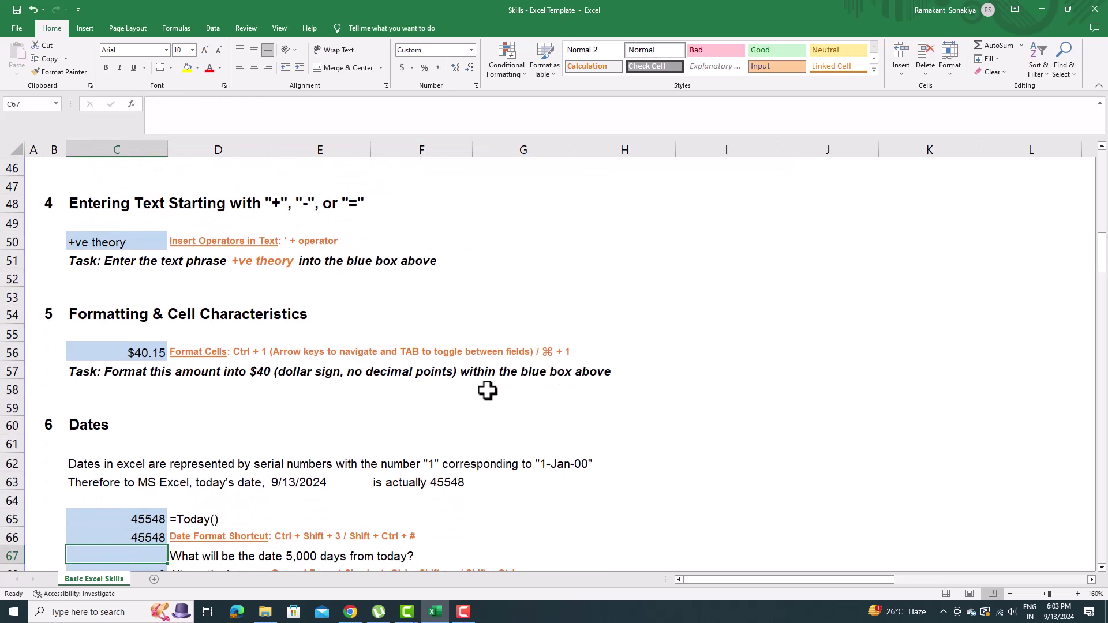
{"action": "key", "text": "Up"}
{"action": "key", "text": "Up"}
{"action": "key", "text": "Up"}
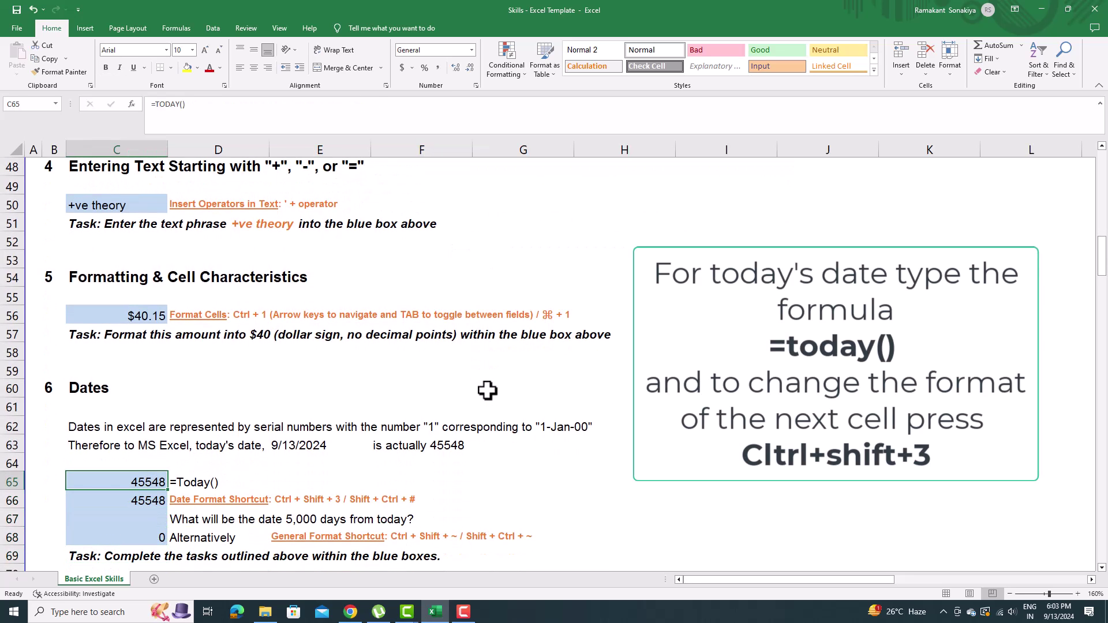
{"action": "type", "text": "=today()"}
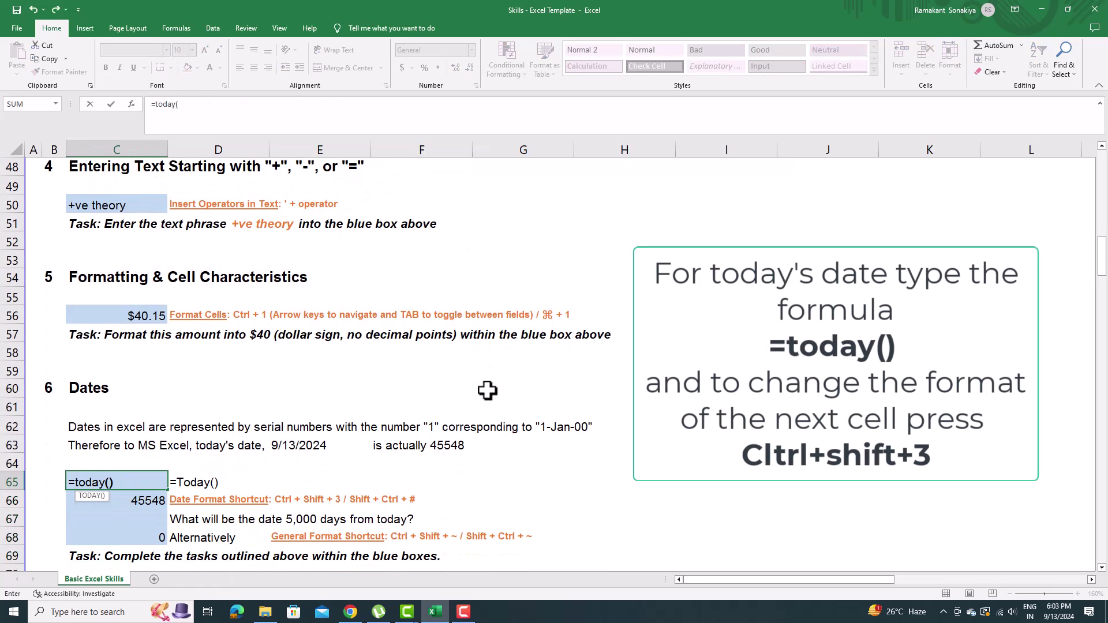
{"action": "key", "text": "Return"}
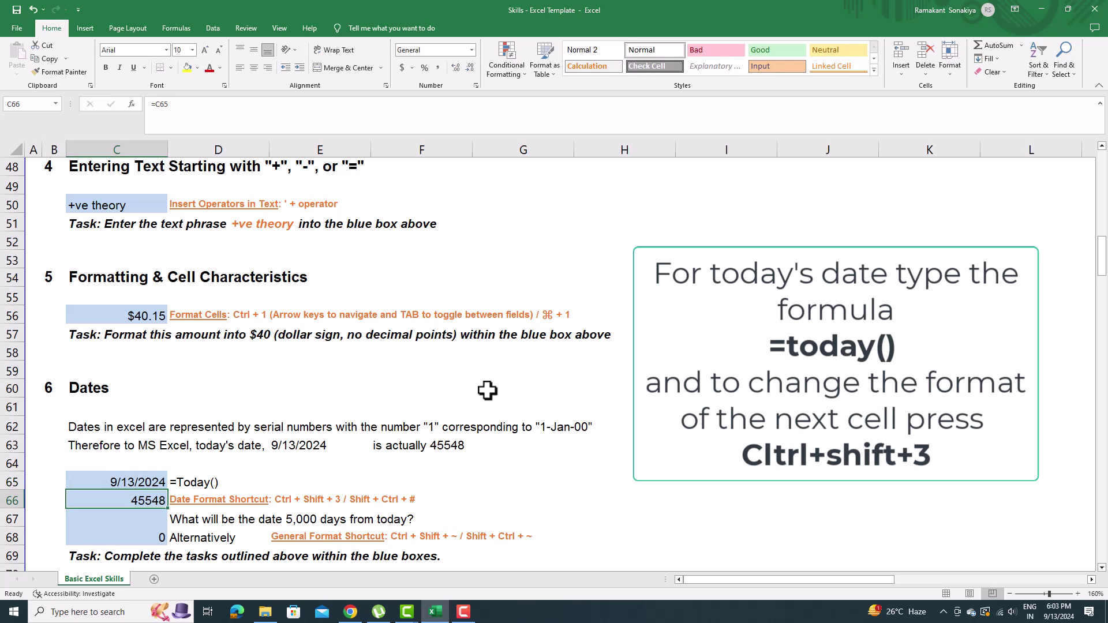
{"action": "key", "text": "ctrl+shift+3"}
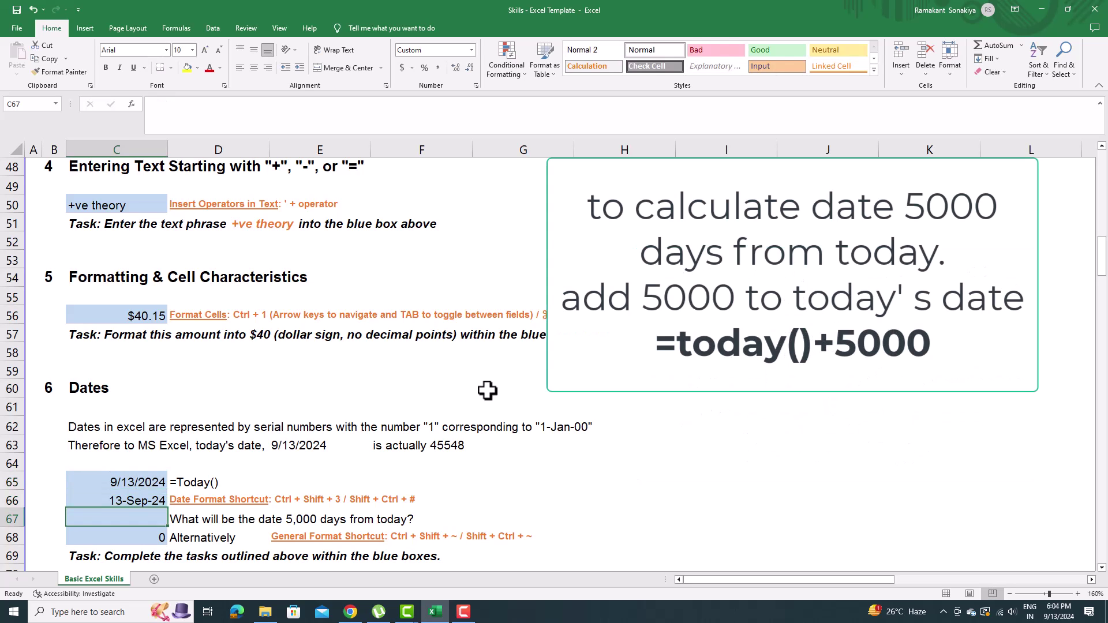
{"action": "key", "text": "Down"}
Enter =today()+5000 in C67, giving 23-May-38
{"action": "type", "text": "=todau"}
{"action": "key", "text": "BackSpace"}
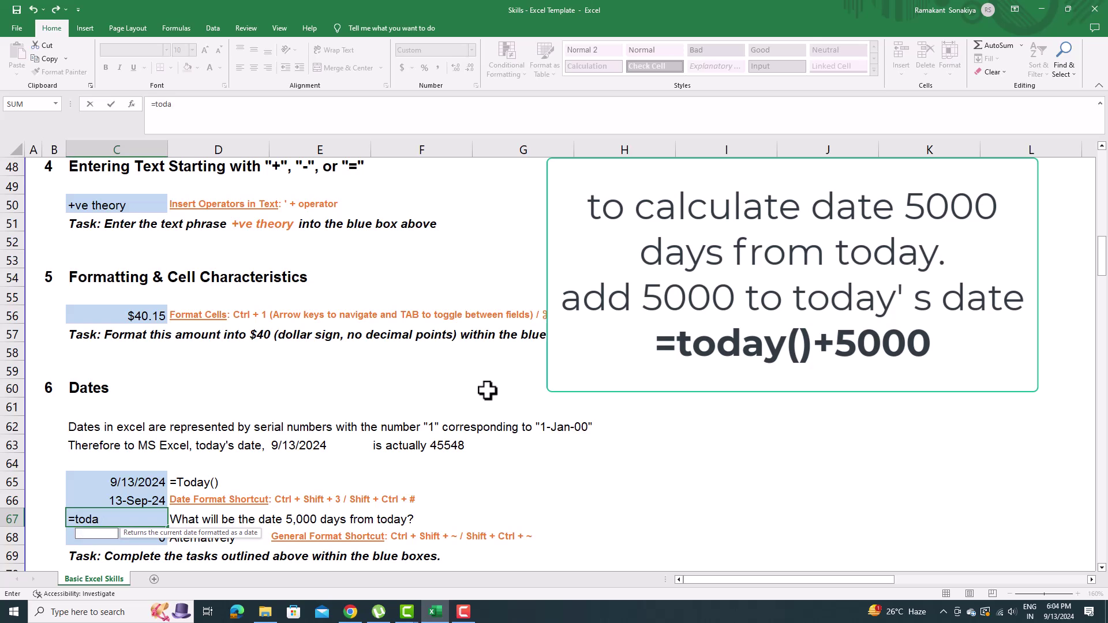
{"action": "type", "text": "y()+5000"}
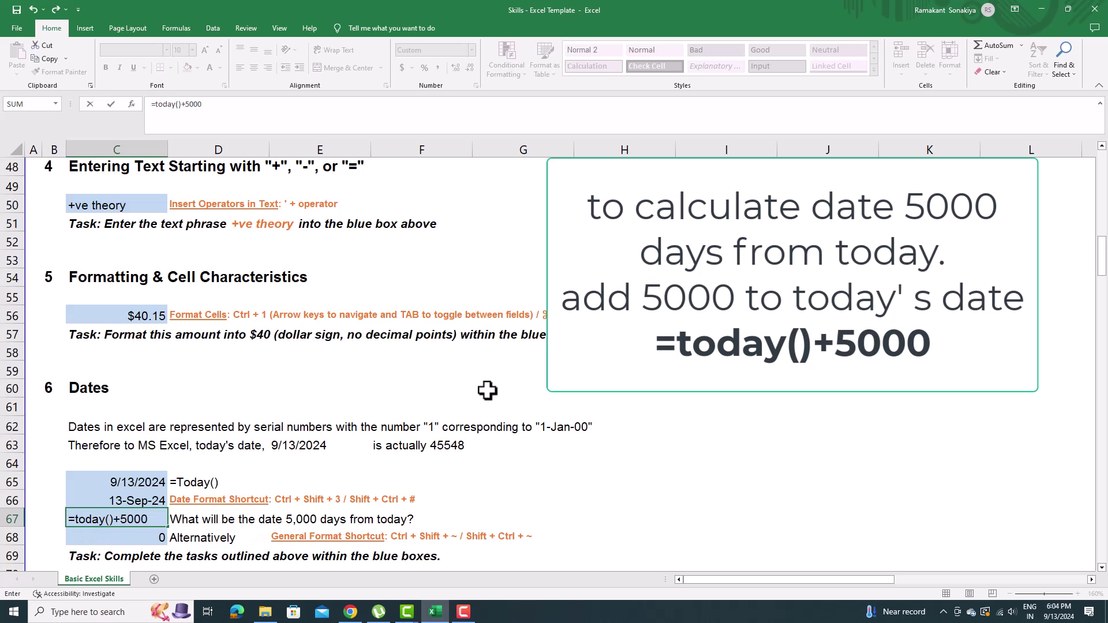
{"action": "key", "text": "Return"}
{"action": "key", "text": "Down"}
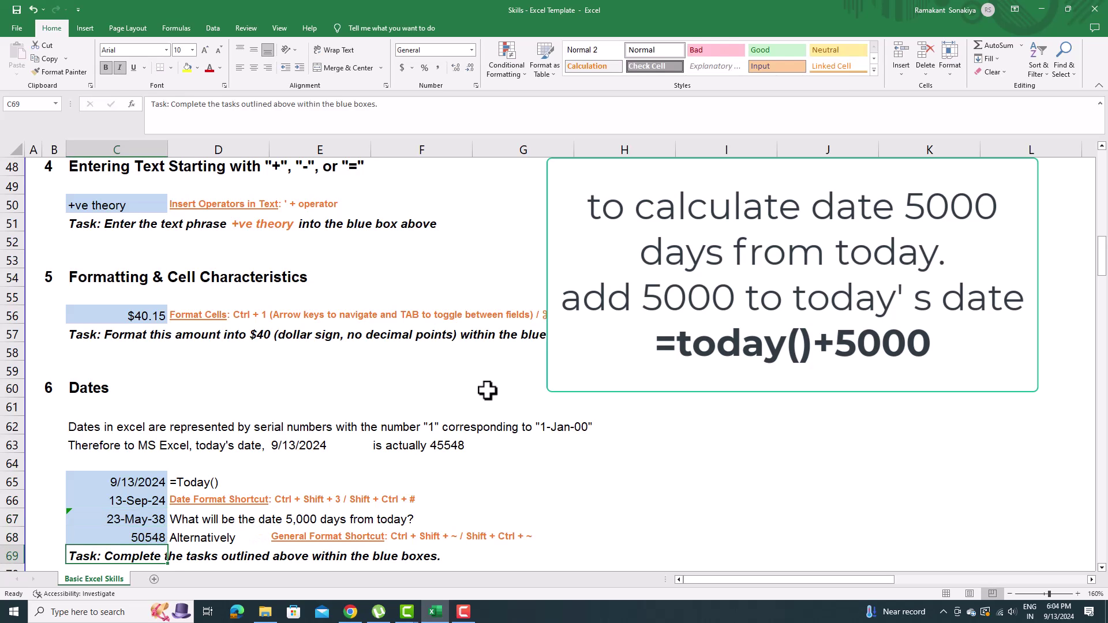
{"action": "key", "text": "Up"}
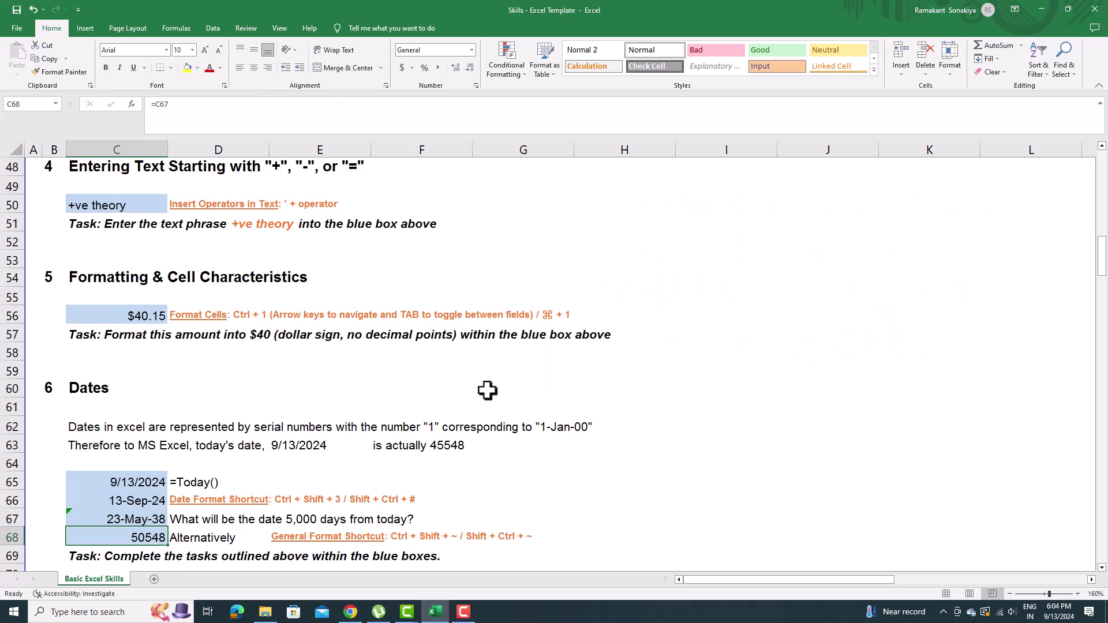
{"action": "key", "text": "Down"}
{"action": "key", "text": "Down"}
{"action": "key", "text": "Down"}
{"action": "key", "text": "Down"}
{"action": "key", "text": "Down"}
{"action": "key", "text": "Down"}
{"action": "key", "text": "Down"}
{"action": "key", "text": "Down"}
{"action": "key", "text": "Down"}
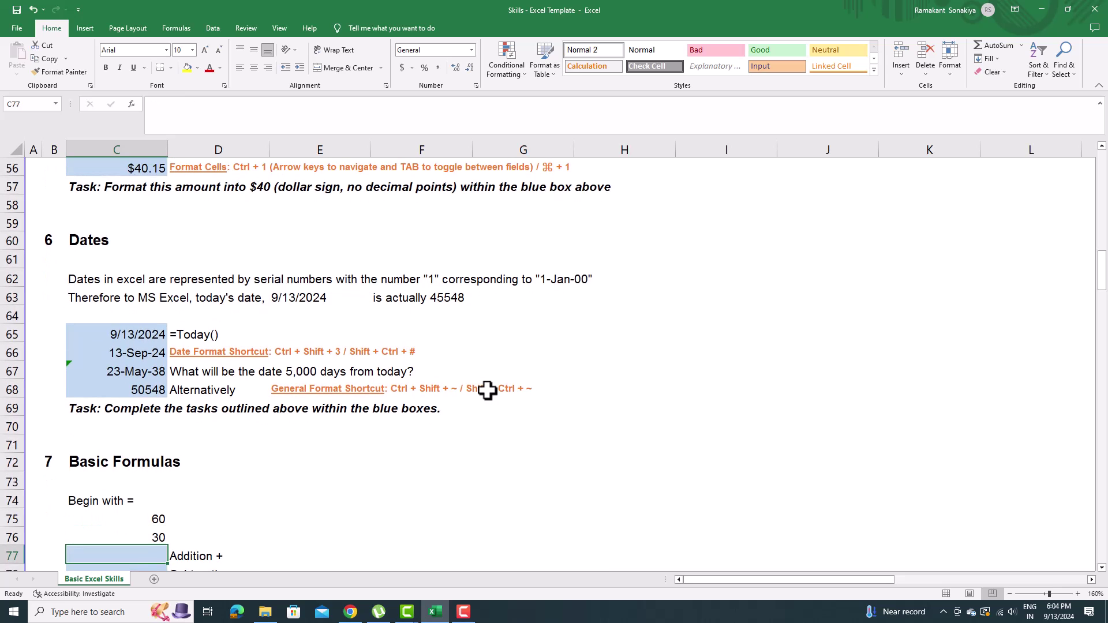
Enter the sum (90) and difference (30) formulas of 60 and 30 in C78:C79
{"action": "scroll", "coordinate": [487, 388], "scroll_direction": "down", "scroll_amount": 1}
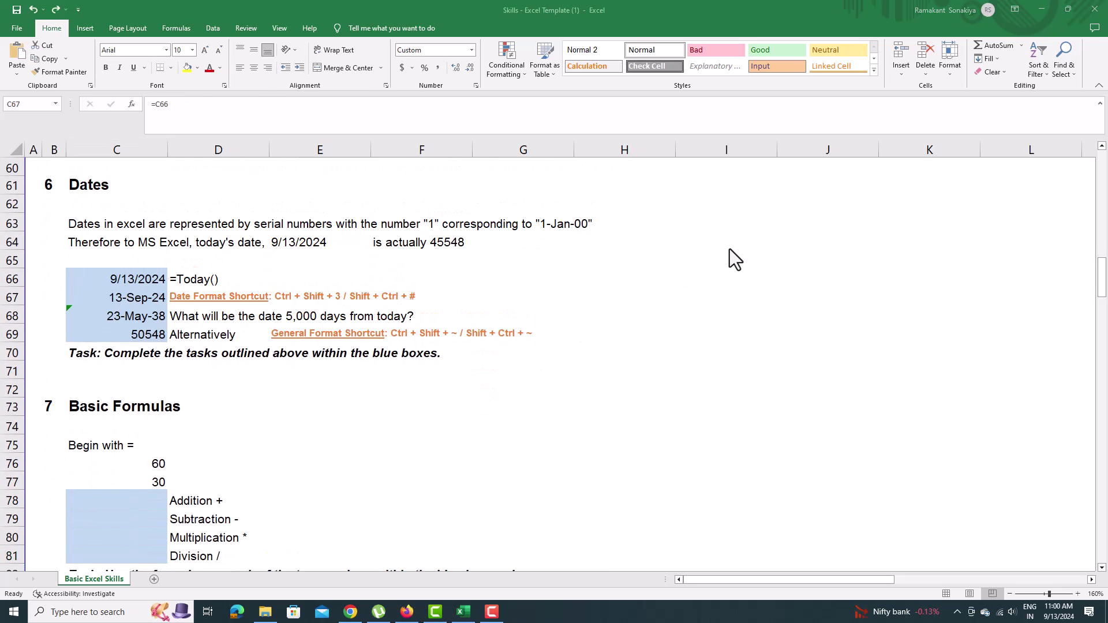
{"action": "scroll", "coordinate": [729, 248], "scroll_direction": "down", "scroll_amount": 5}
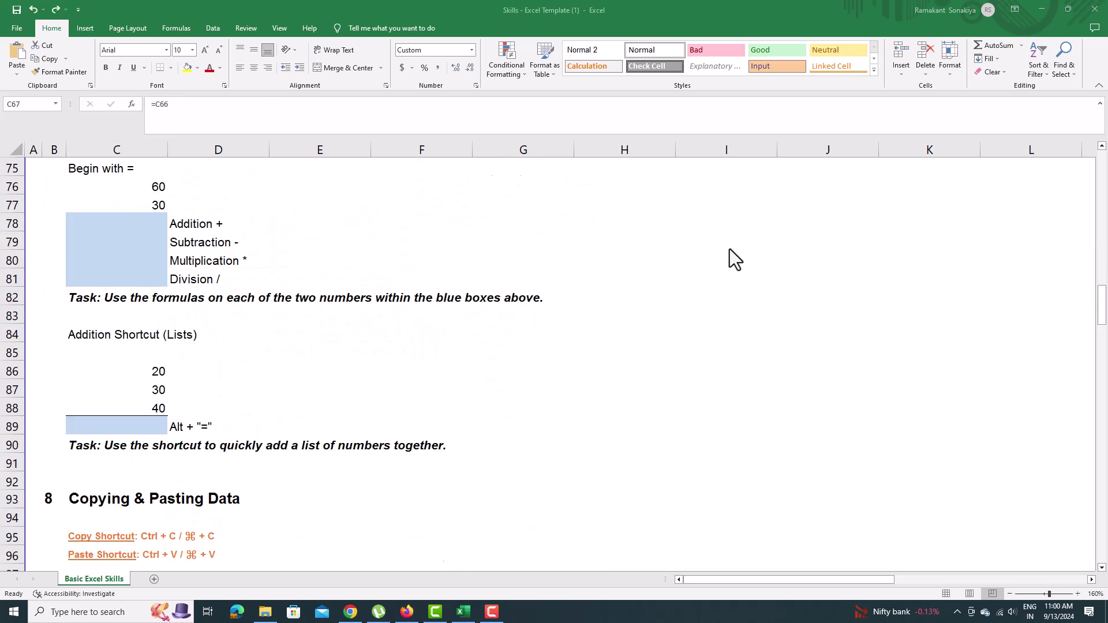
{"action": "scroll", "coordinate": [730, 248], "scroll_direction": "up", "scroll_amount": 1}
{"action": "left_click", "coordinate": [139, 279]}
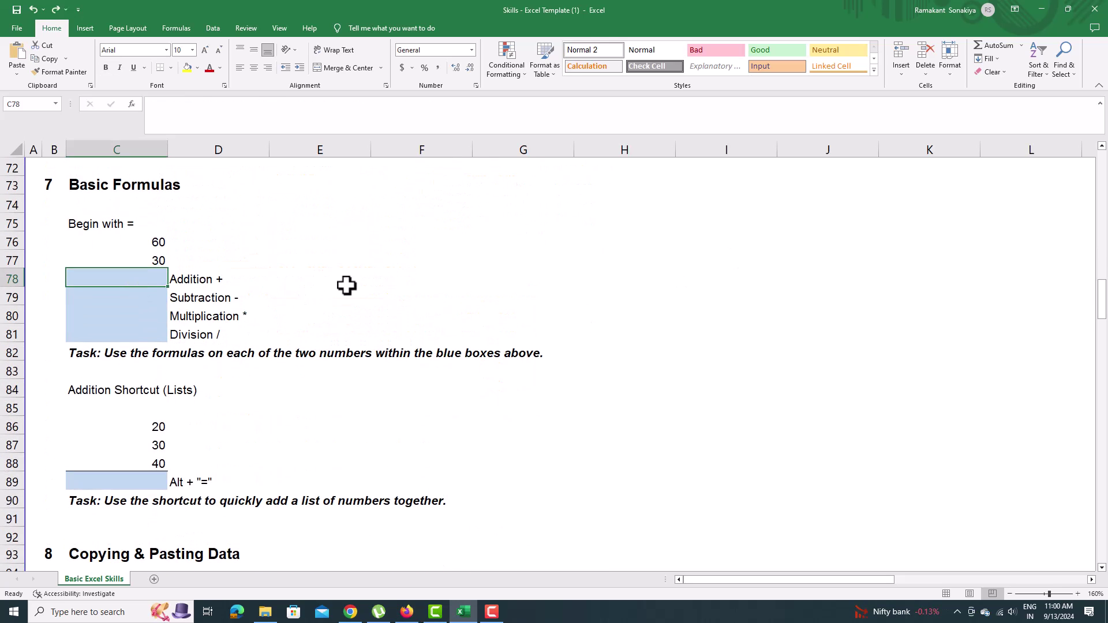
{"action": "type", "text": "="}
{"action": "key", "text": "Up"}
{"action": "key", "text": "Up"}
{"action": "type", "text": "+"}
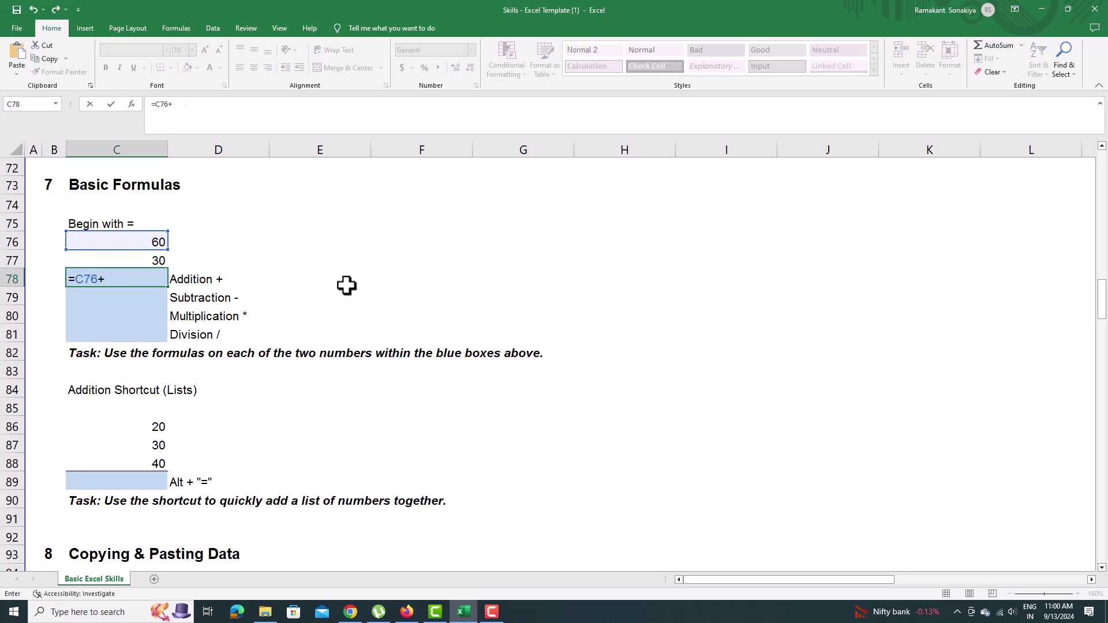
{"action": "key", "text": "Right"}
{"action": "key", "text": "Left"}
{"action": "key", "text": "Up"}
{"action": "key", "text": "Return"}
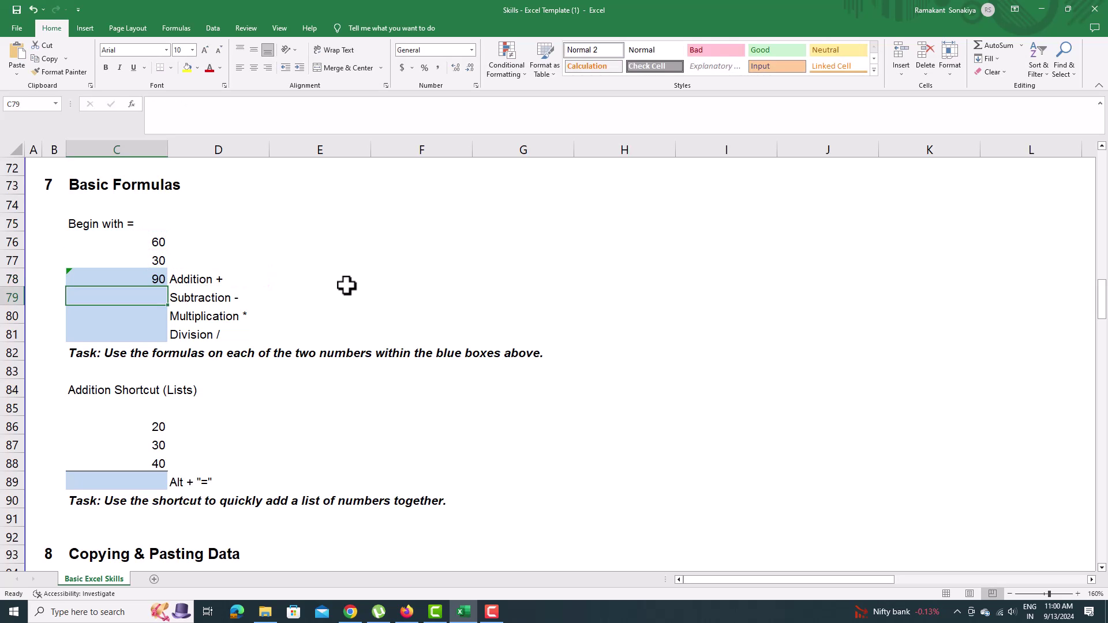
{"action": "type", "text": "="}
{"action": "key", "text": "Up"}
{"action": "key", "text": "Up"}
{"action": "key", "text": "Up"}
{"action": "type", "text": "-"}
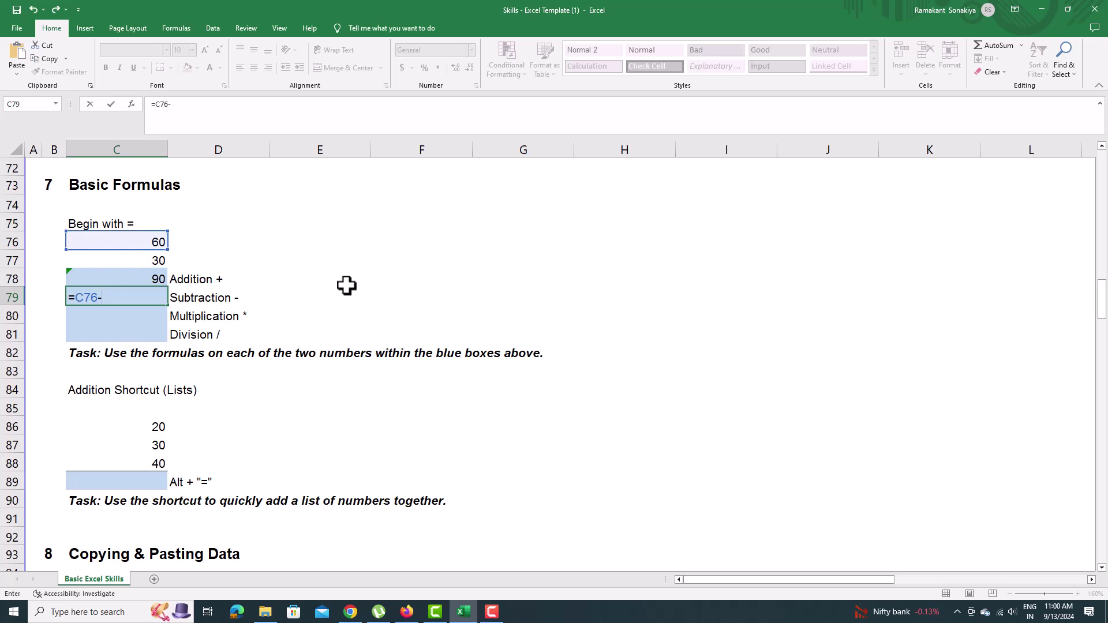
{"action": "key", "text": "Up"}
Enter the product (1800) and quotient (2) formulas of 60 and 30 in C80:C81
{"action": "key", "text": "Up"}
{"action": "key", "text": "Return"}
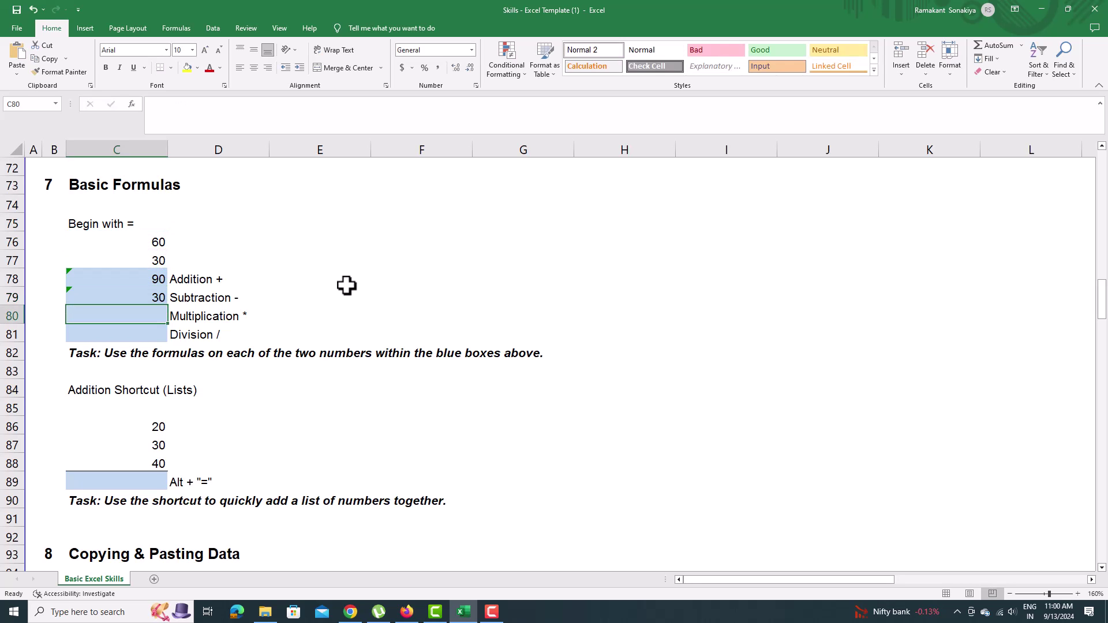
{"action": "type", "text": "="}
{"action": "key", "text": "Up"}
{"action": "key", "text": "Up"}
{"action": "key", "text": "Up"}
{"action": "key", "text": "Up"}
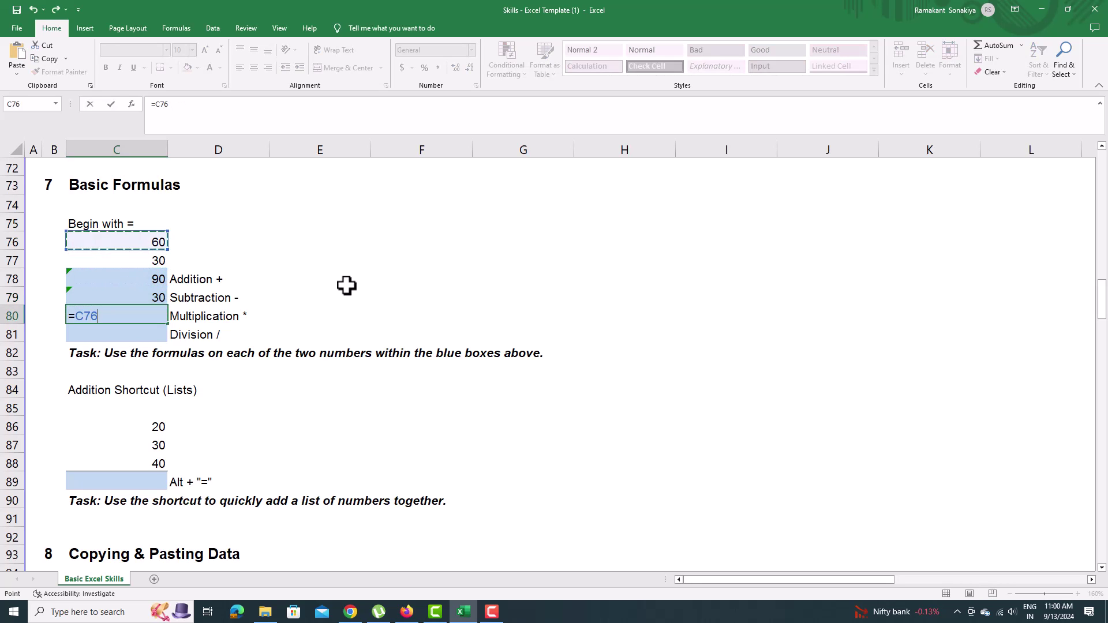
{"action": "type", "text": "*"}
{"action": "key", "text": "Up"}
{"action": "key", "text": "Up"}
{"action": "key", "text": "Up"}
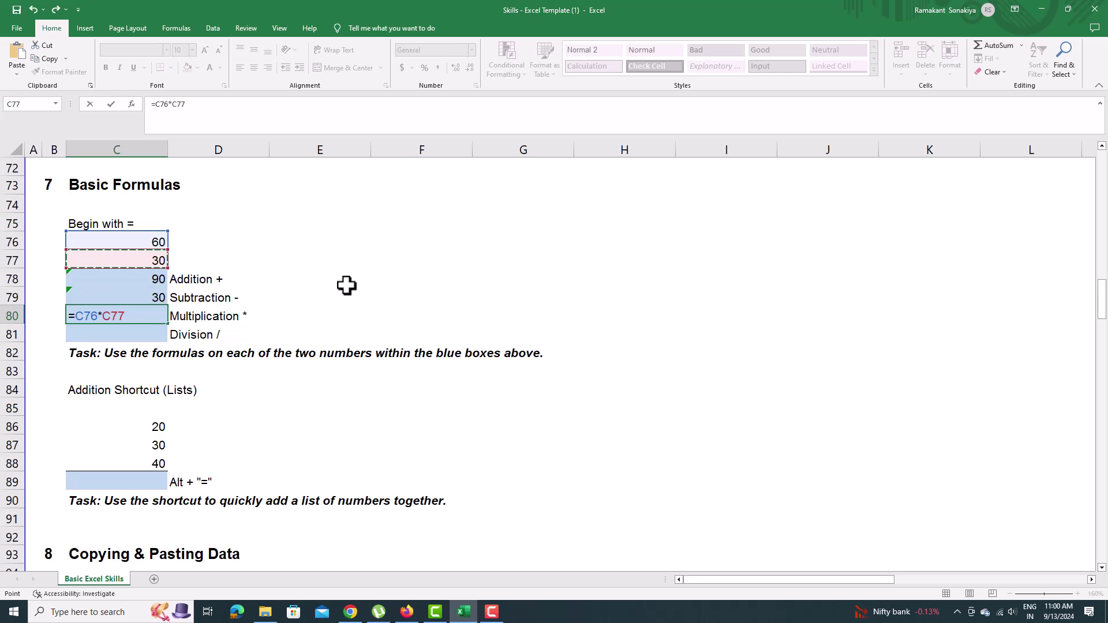
{"action": "key", "text": "Return"}
{"action": "type", "text": "="}
{"action": "key", "text": "Up"}
{"action": "key", "text": "Up"}
{"action": "key", "text": "Up"}
{"action": "key", "text": "Up"}
{"action": "key", "text": "Up"}
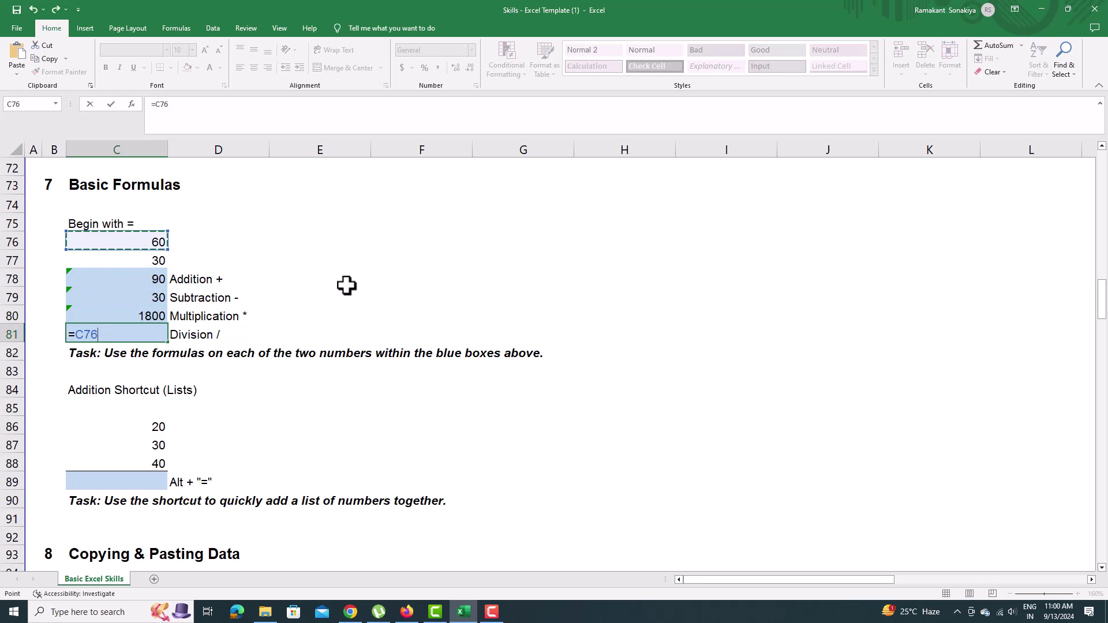
{"action": "type", "text": "/"}
{"action": "key", "text": "Up"}
{"action": "key", "text": "Up"}
{"action": "key", "text": "Up"}
{"action": "key", "text": "Up"}
{"action": "key", "text": "Return"}
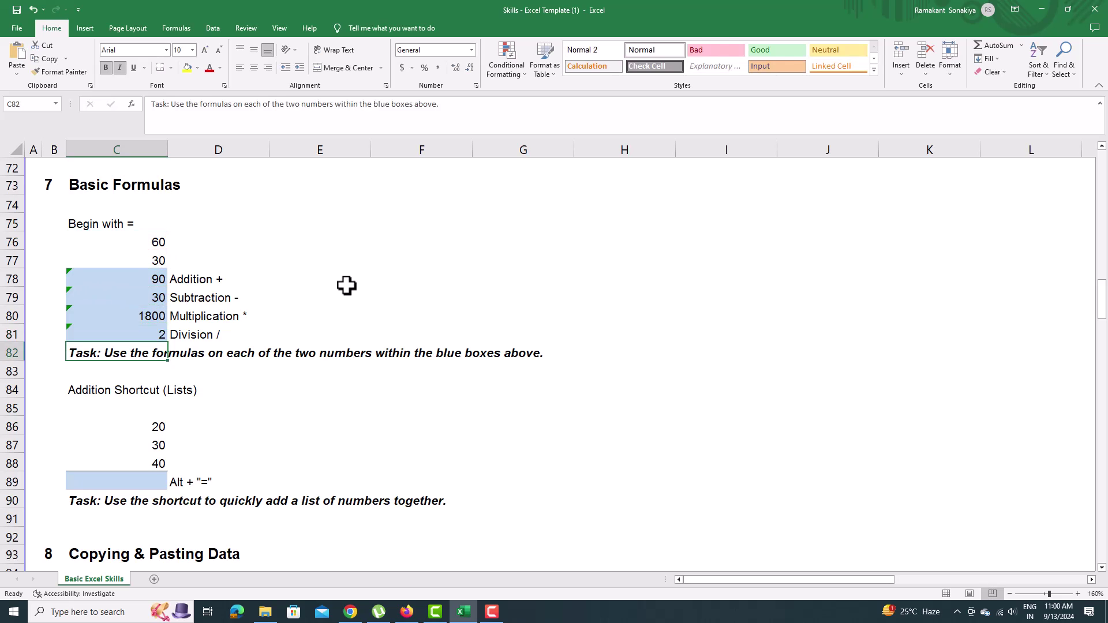
{"action": "key", "text": "Down"}
{"action": "key", "text": "Down"}
{"action": "key", "text": "Down"}
{"action": "key", "text": "Down"}
{"action": "key", "text": "Down"}
{"action": "key", "text": "Down"}
{"action": "key", "text": "Down"}
{"action": "key", "text": "Down"}
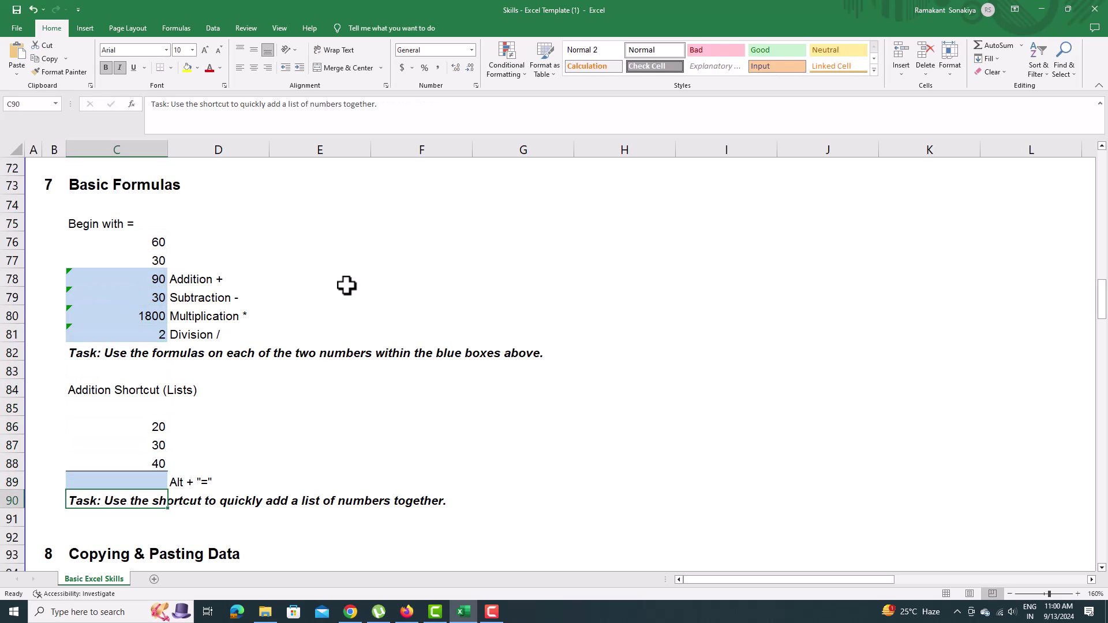
AutoSum 20, 30 and 40 in C89 with Alt+=, giving 90
{"action": "key", "text": "Up"}
{"action": "key", "text": "alt"}
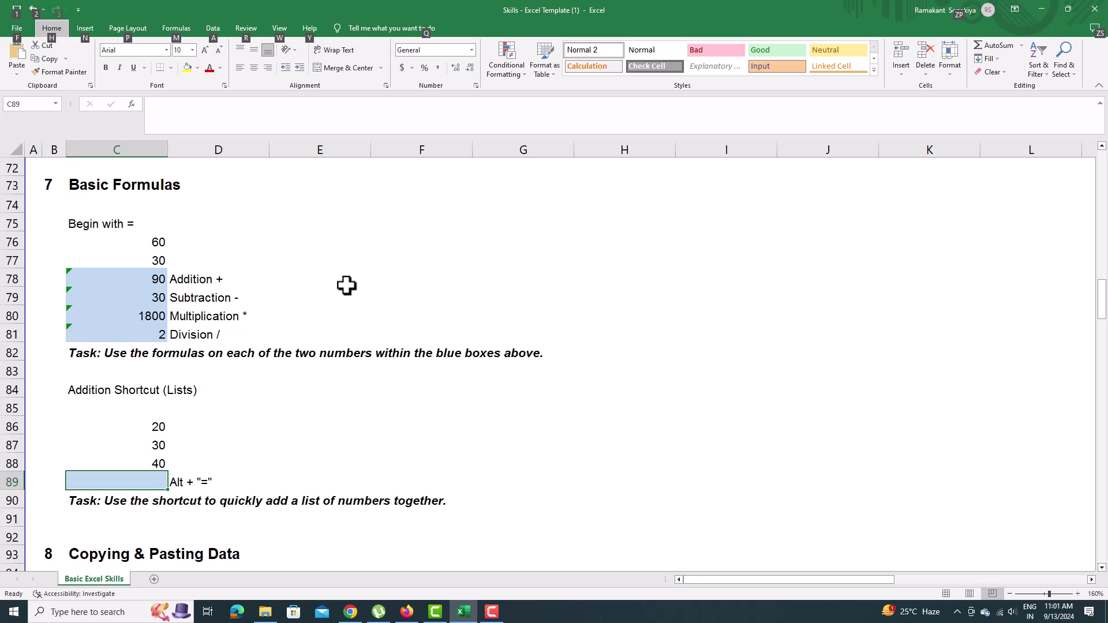
{"action": "key", "text": "alt"}
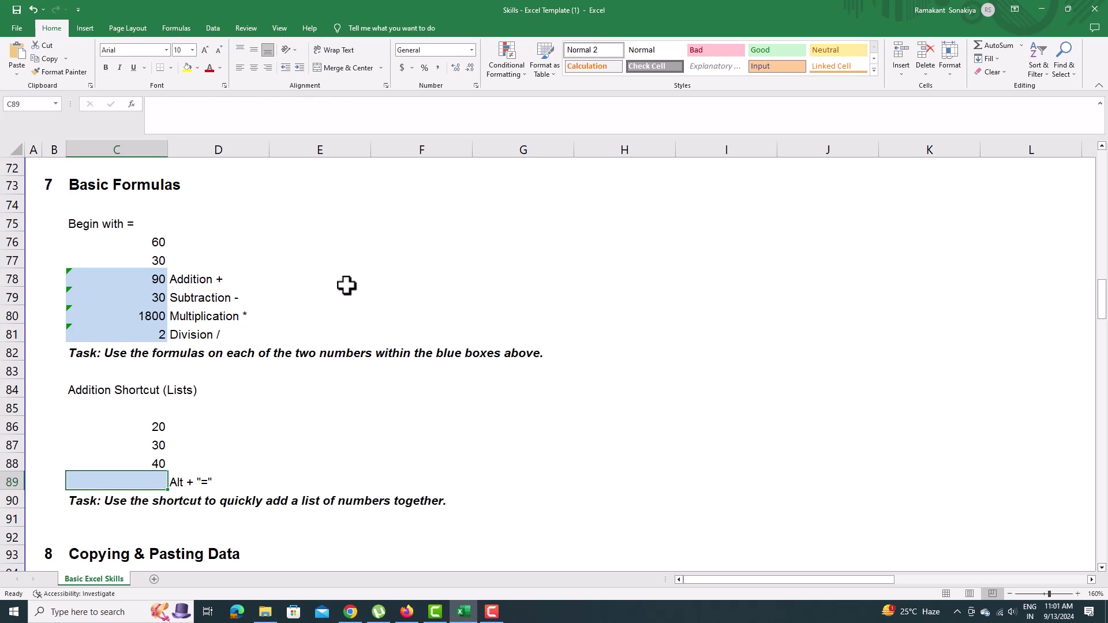
{"action": "key", "text": "alt+equal"}
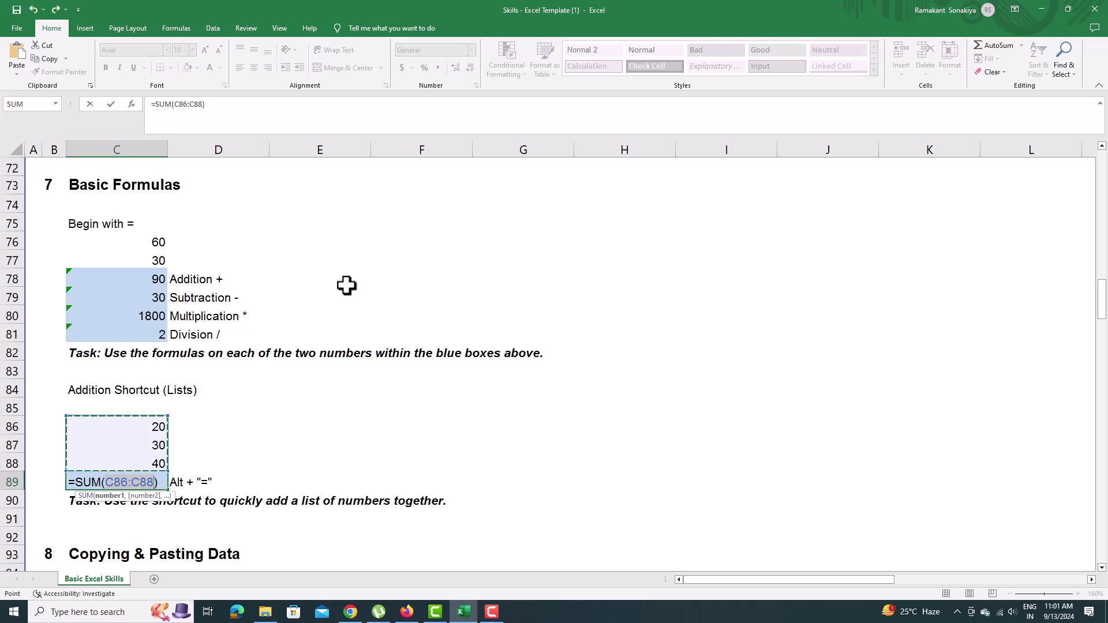
{"action": "key", "text": "Return"}
{"action": "key", "text": "Down"}
{"action": "key", "text": "Down"}
{"action": "key", "text": "Down"}
{"action": "key", "text": "Down"}
{"action": "key", "text": "Down"}
{"action": "key", "text": "Down"}
{"action": "key", "text": "Down"}
{"action": "key", "text": "Down"}
{"action": "key", "text": "Down"}
{"action": "key", "text": "Down"}
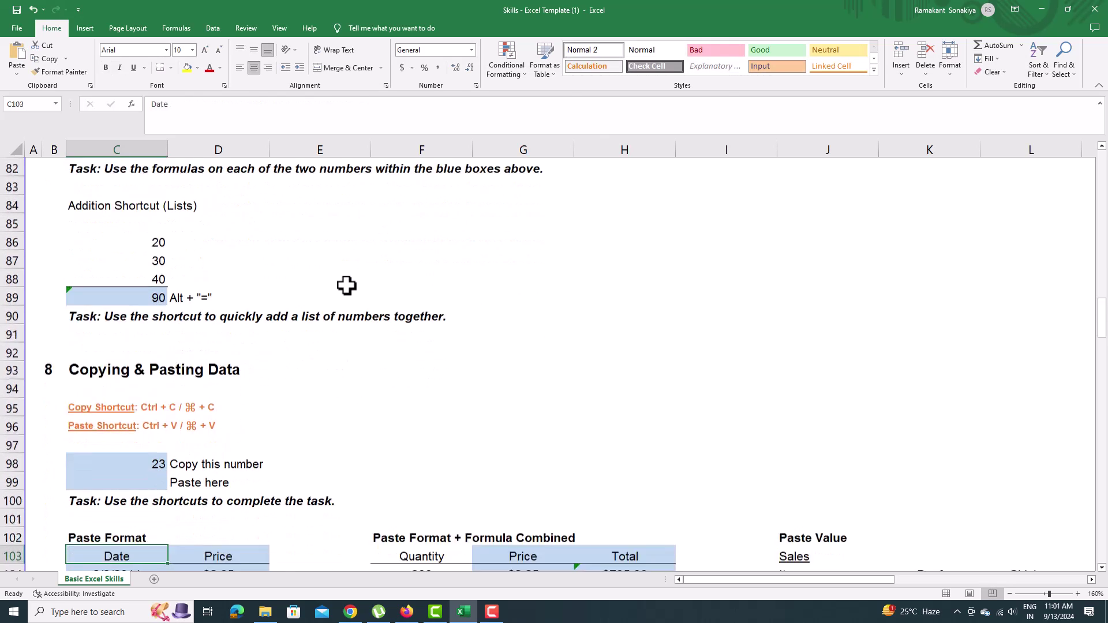
Copy the number 23 into the Paste here cell
{"action": "key", "text": "Down"}
{"action": "key", "text": "Down"}
{"action": "key", "text": "Down"}
{"action": "key", "text": "Up"}
{"action": "key", "text": "Up"}
{"action": "key", "text": "Up"}
{"action": "key", "text": "Up"}
{"action": "key", "text": "Up"}
{"action": "key", "text": "Up"}
{"action": "key", "text": "Up"}
{"action": "key", "text": "Up"}
{"action": "key", "text": "ctrl+c"}
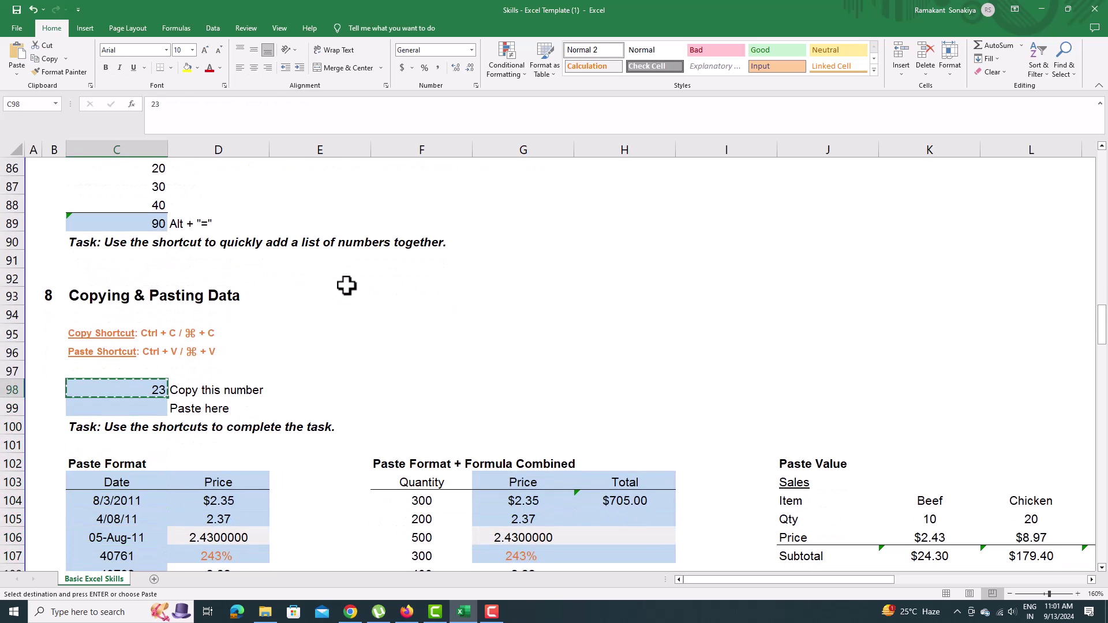
{"action": "key", "text": "Down"}
{"action": "key", "text": "ctrl+v"}
{"action": "key", "text": "Down"}
{"action": "key", "text": "Down"}
{"action": "key", "text": "Down"}
{"action": "key", "text": "Down"}
{"action": "key", "text": "Down"}
{"action": "key", "text": "Down"}
{"action": "key", "text": "Down"}
{"action": "key", "text": "Down"}
{"action": "key", "text": "Down"}
{"action": "key", "text": "Down"}
{"action": "key", "text": "Down"}
{"action": "key", "text": "Down"}
{"action": "key", "text": "Down"}
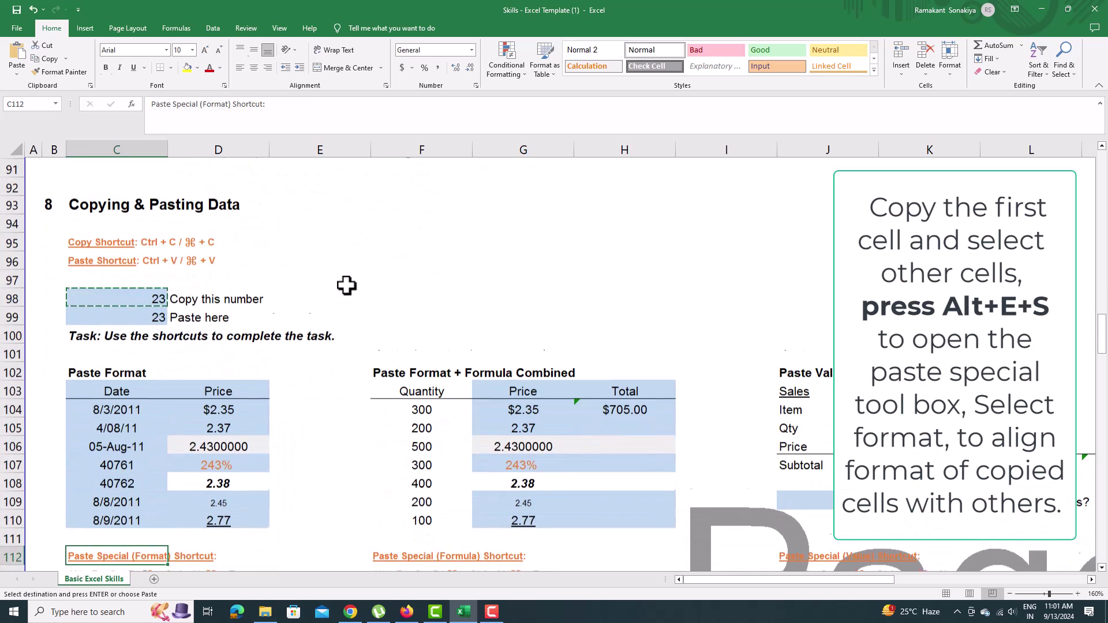
{"action": "key", "text": "Down"}
{"action": "key", "text": "Down"}
{"action": "key", "text": "Down"}
{"action": "key", "text": "Down"}
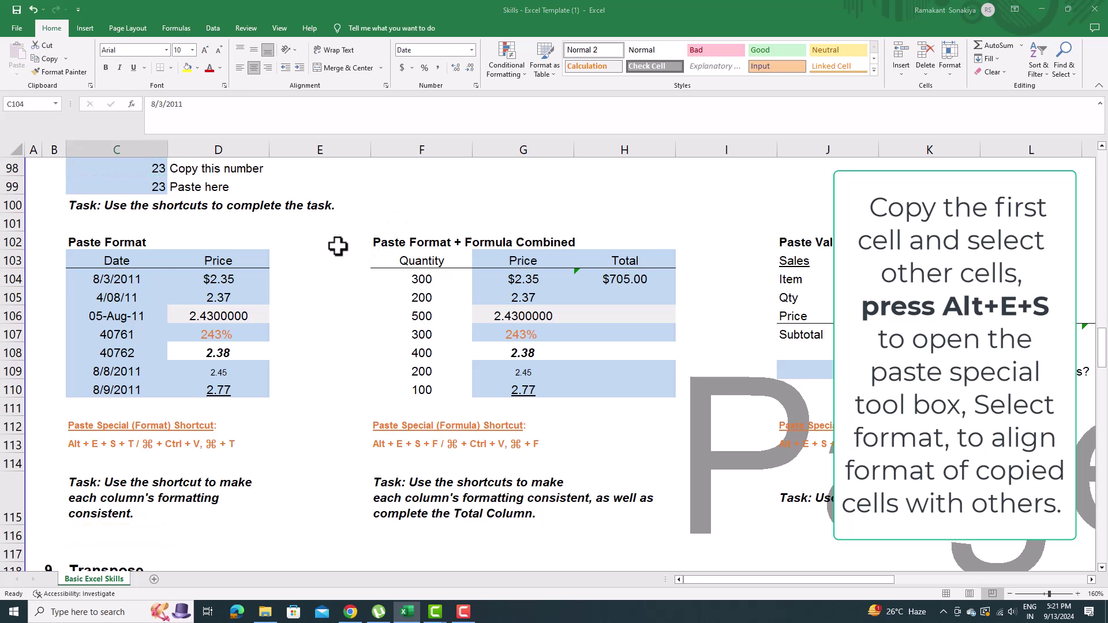
Paste the first date's format onto the remaining dates so they read 8/3/2011–8/9/2011
{"action": "left_click", "coordinate": [116, 281]}
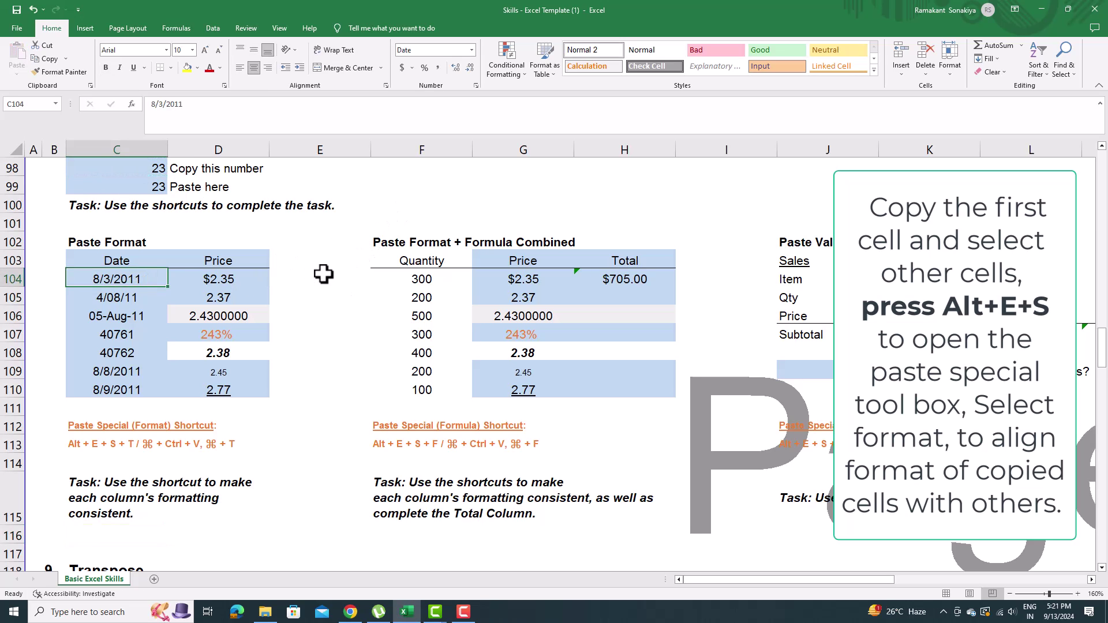
{"action": "key", "text": "ctrl+c"}
{"action": "key", "text": "Down"}
{"action": "key", "text": "shift+Down"}
{"action": "key", "text": "shift+Down"}
{"action": "key", "text": "shift+Down"}
{"action": "key", "text": "shift+Down"}
{"action": "key", "text": "shift+Down"}
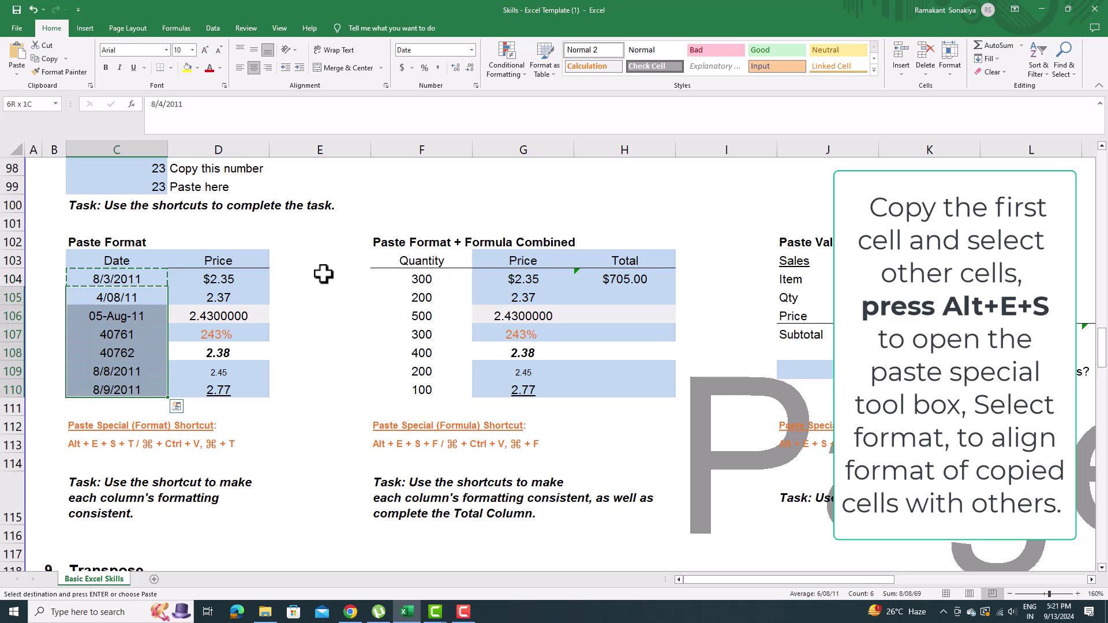
{"action": "key", "text": "alt+e"}
{"action": "key", "text": "s"}
{"action": "key", "text": "t"}
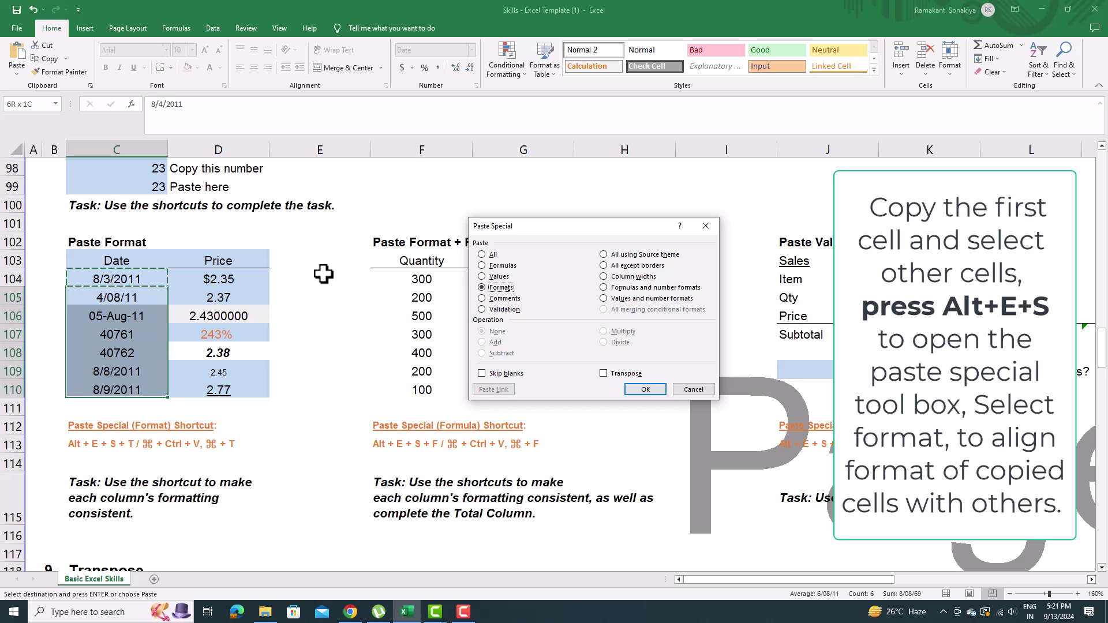
{"action": "key", "text": "Return"}
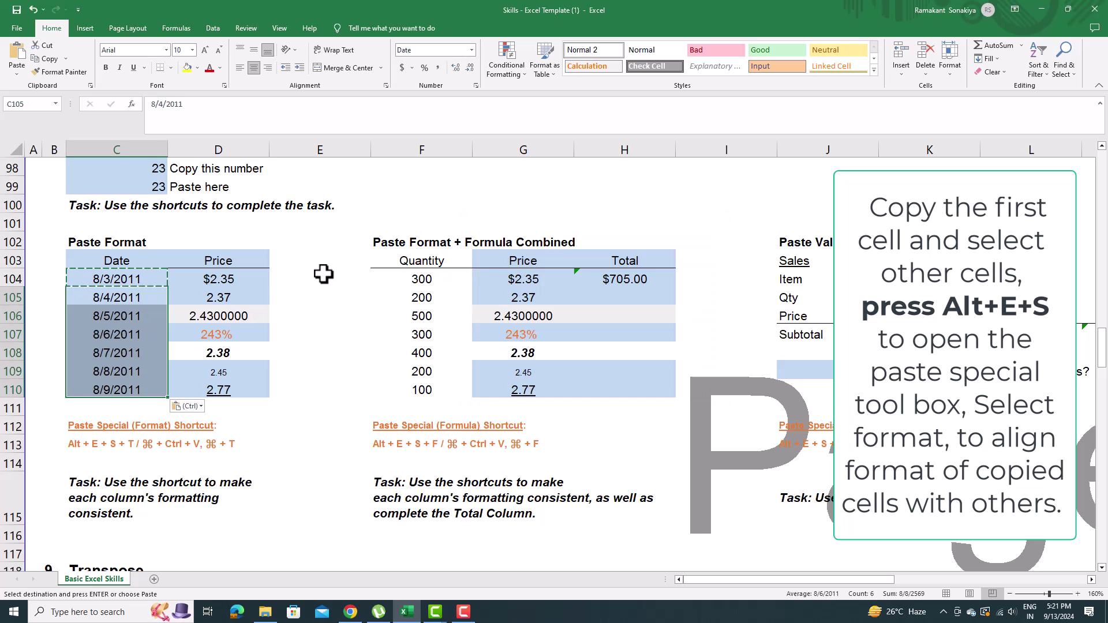
Paste the $2.35 price's currency format onto the remaining prices, through $2.77
{"action": "key", "text": "Up"}
{"action": "key", "text": "Right"}
{"action": "key", "text": "ctrl+c"}
{"action": "key", "text": "Down"}
{"action": "key", "text": "shift+Down"}
{"action": "key", "text": "shift+Down"}
{"action": "key", "text": "shift+Down"}
{"action": "key", "text": "shift+Down"}
{"action": "key", "text": "shift+Down"}
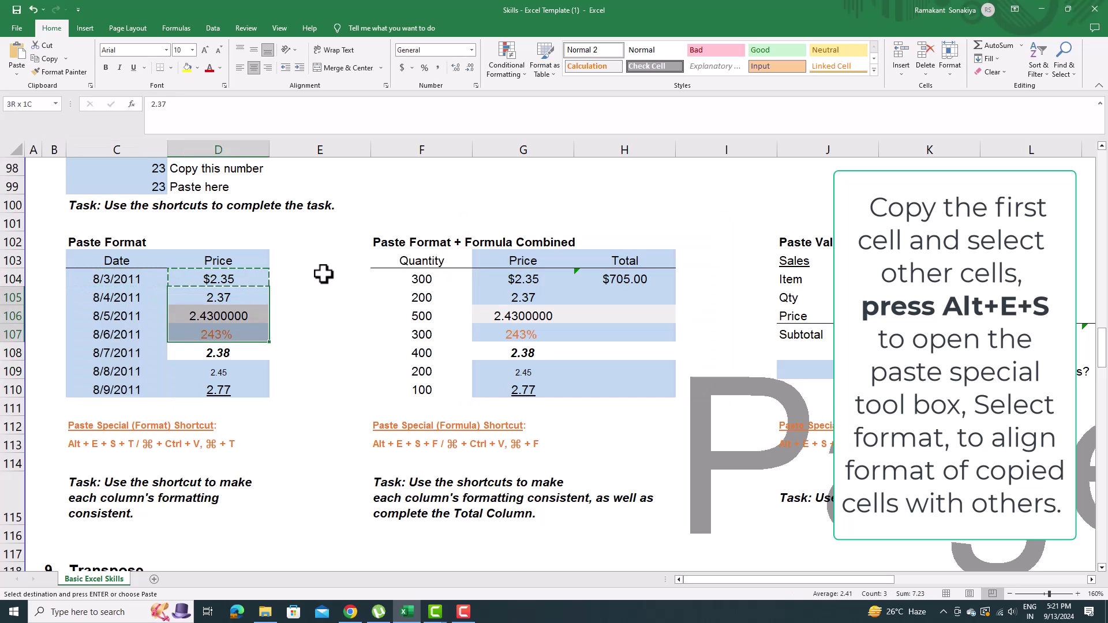
{"action": "key", "text": "alt+e"}
{"action": "key", "text": "s"}
{"action": "key", "text": "t"}
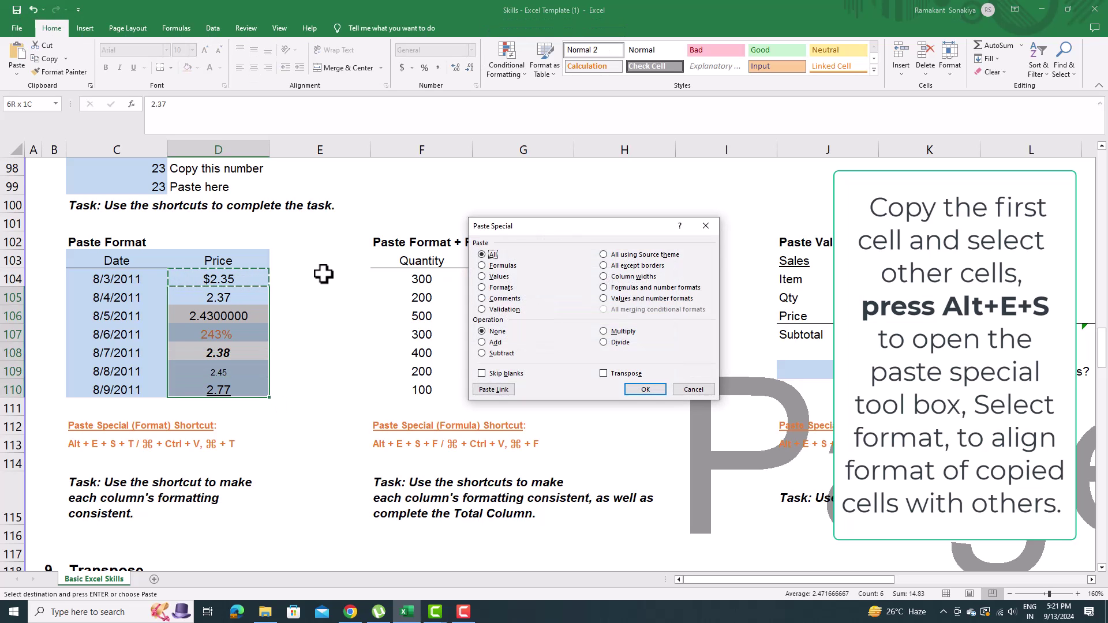
{"action": "key", "text": "Return"}
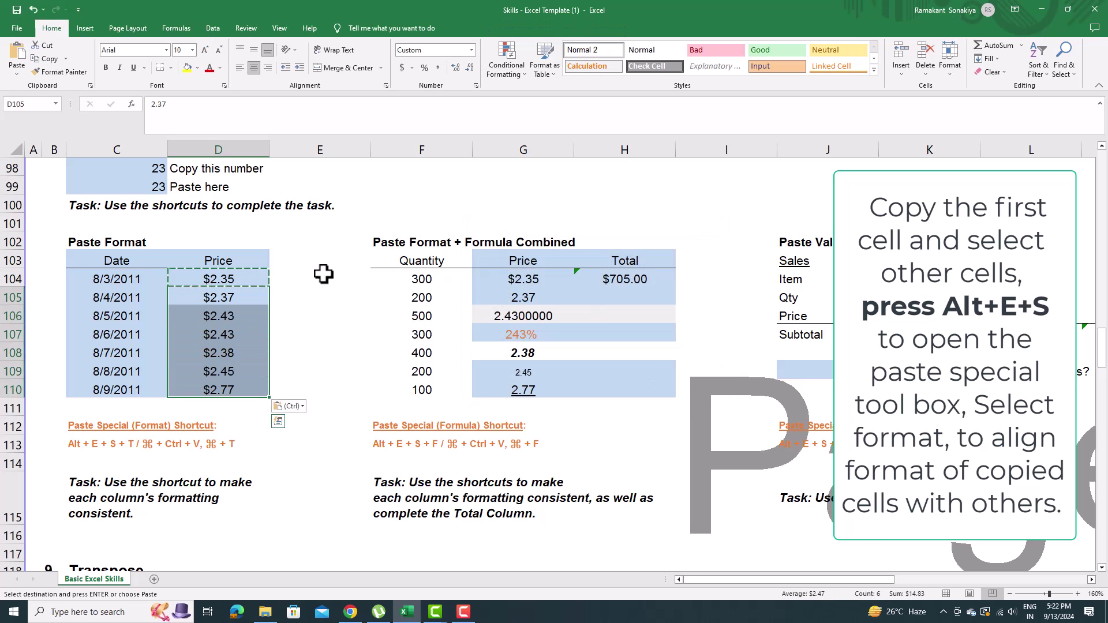
{"action": "key", "text": "Right"}
{"action": "key", "text": "Right"}
{"action": "key", "text": "Right"}
{"action": "key", "text": "Up"}
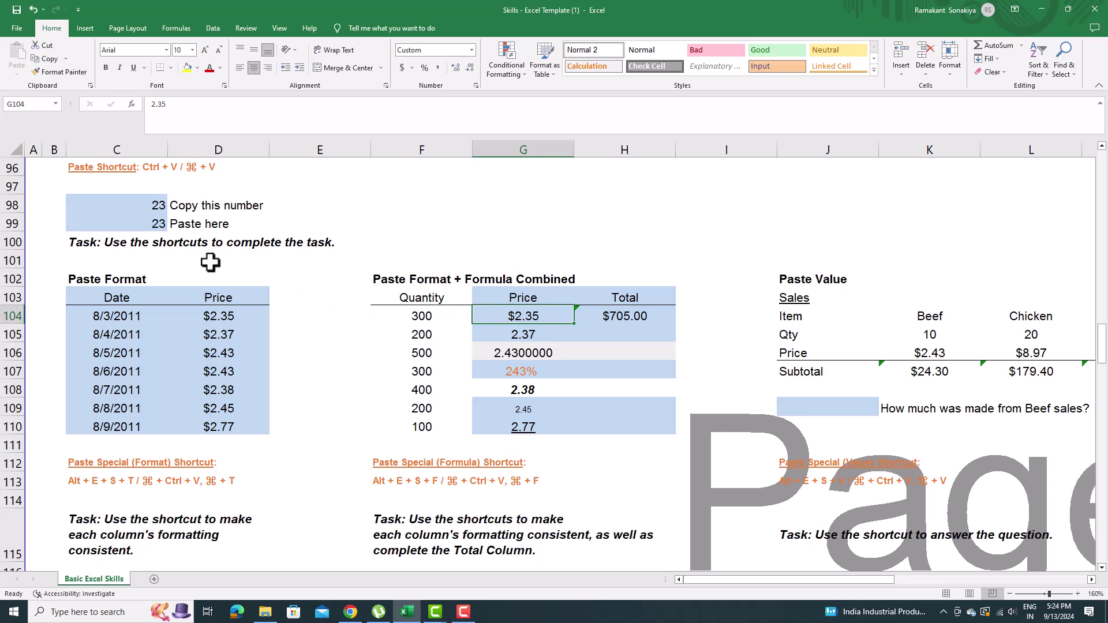
{"action": "key", "text": "Right"}
Give the second table's prices the $2.35 currency format using Paste Special Formats
{"action": "key", "text": "Left"}
{"action": "key", "text": "ctrl+c"}
{"action": "key", "text": "Down"}
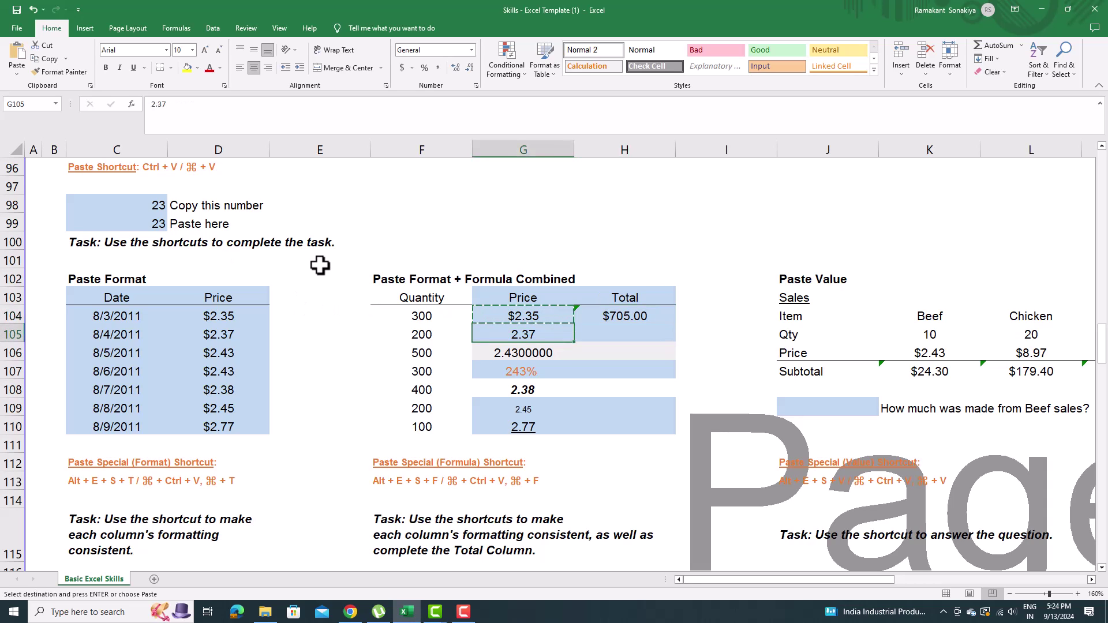
{"action": "key", "text": "shift+Down"}
{"action": "key", "text": "shift+Down"}
{"action": "key", "text": "shift+Down"}
{"action": "key", "text": "shift+Down"}
{"action": "key", "text": "shift+Down"}
{"action": "key", "text": "alt+e"}
{"action": "key", "text": "s"}
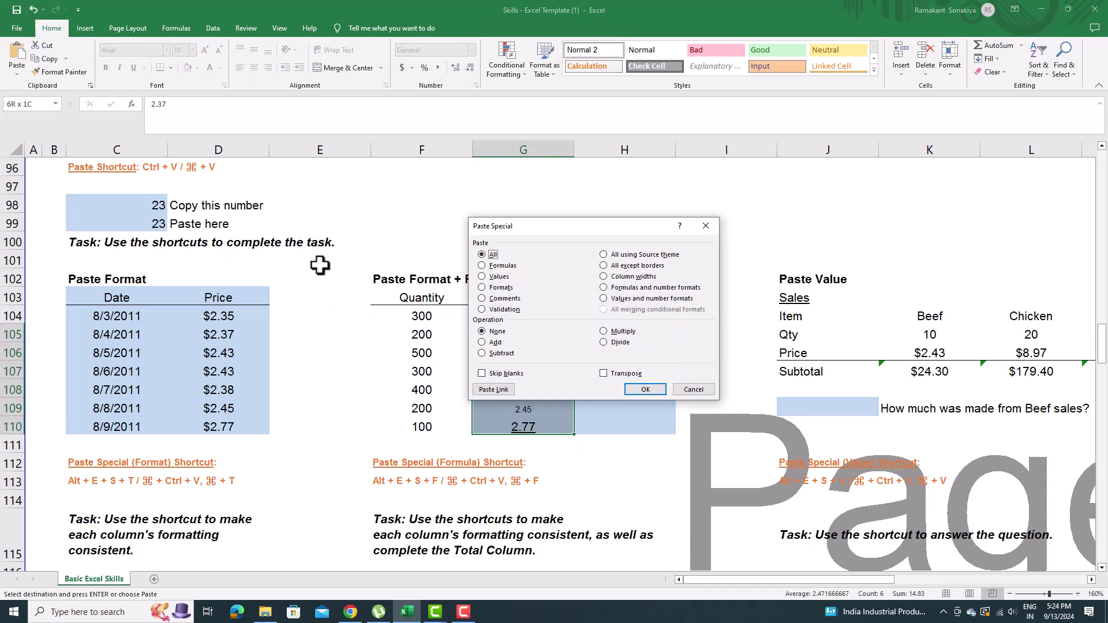
{"action": "key", "text": "t"}
{"action": "key", "text": "Return"}
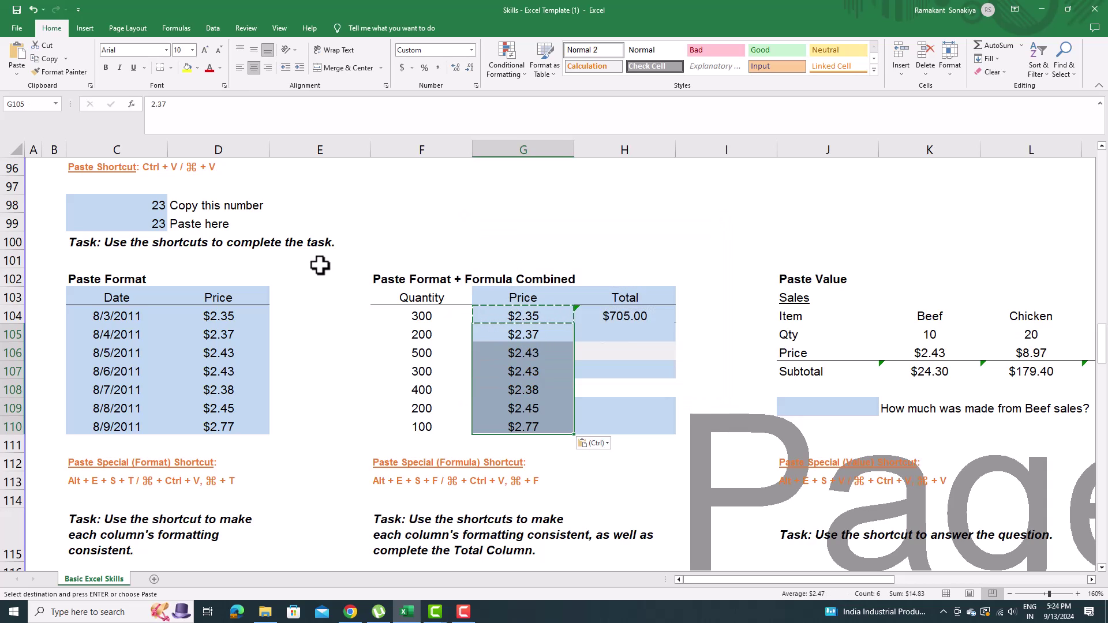
Fill the $705.00 Total formula into H105:H110 as formulas only, replacing the plain paste
{"action": "key", "text": "Right"}
{"action": "key", "text": "Up"}
{"action": "key", "text": "ctrl+c"}
{"action": "key", "text": "Down"}
{"action": "key", "text": "shift+Down"}
{"action": "key", "text": "shift+Down"}
{"action": "key", "text": "shift+Down"}
{"action": "key", "text": "shift+Down"}
{"action": "key", "text": "shift+Down"}
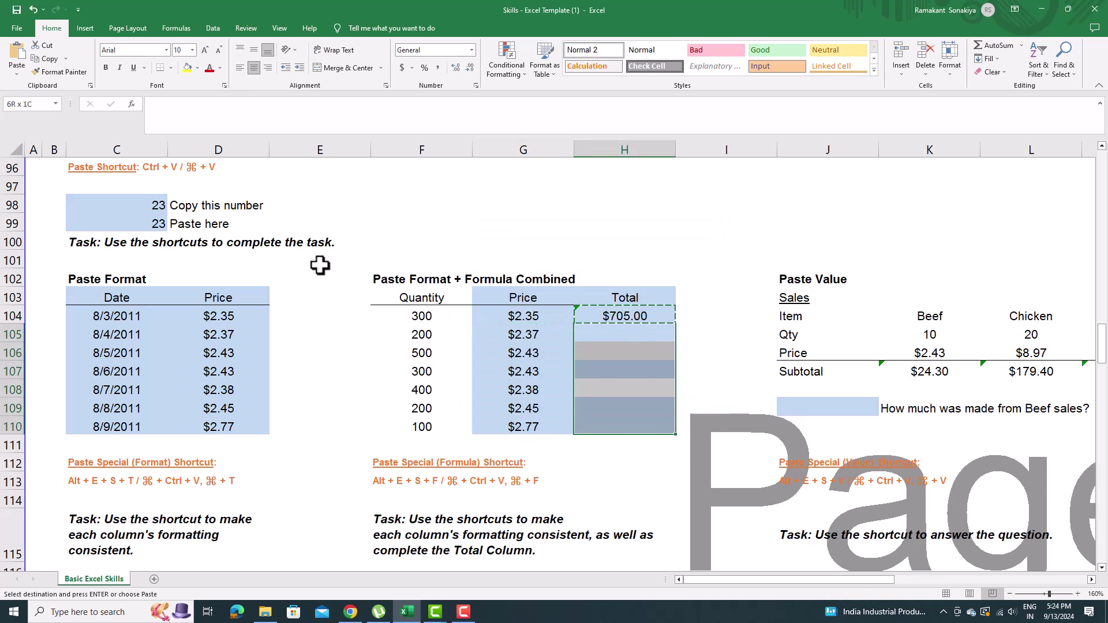
{"action": "key", "text": "ctrl+v"}
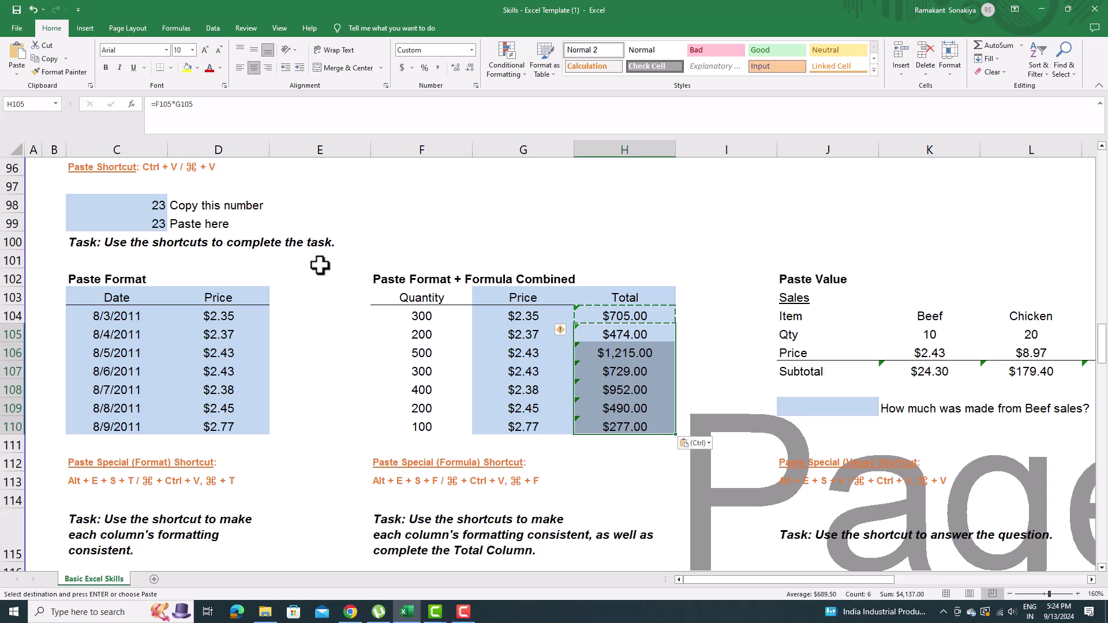
{"action": "key", "text": "ctrl+z"}
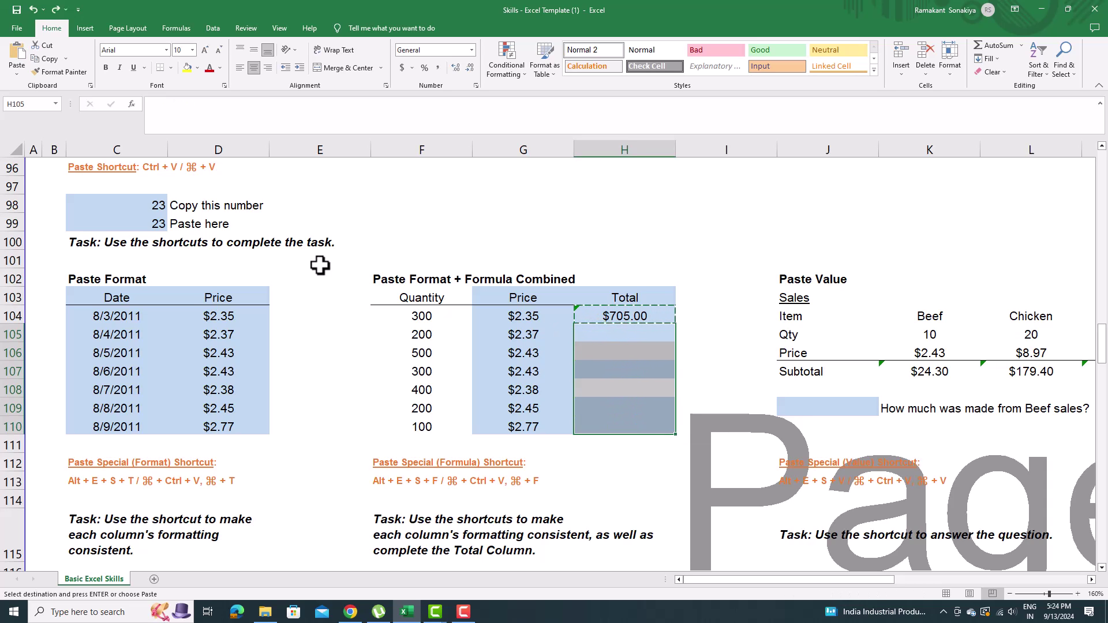
{"action": "key", "text": "alt"}
{"action": "key", "text": "e"}
{"action": "key", "text": "s"}
{"action": "key", "text": "f"}
{"action": "key", "text": "Return"}
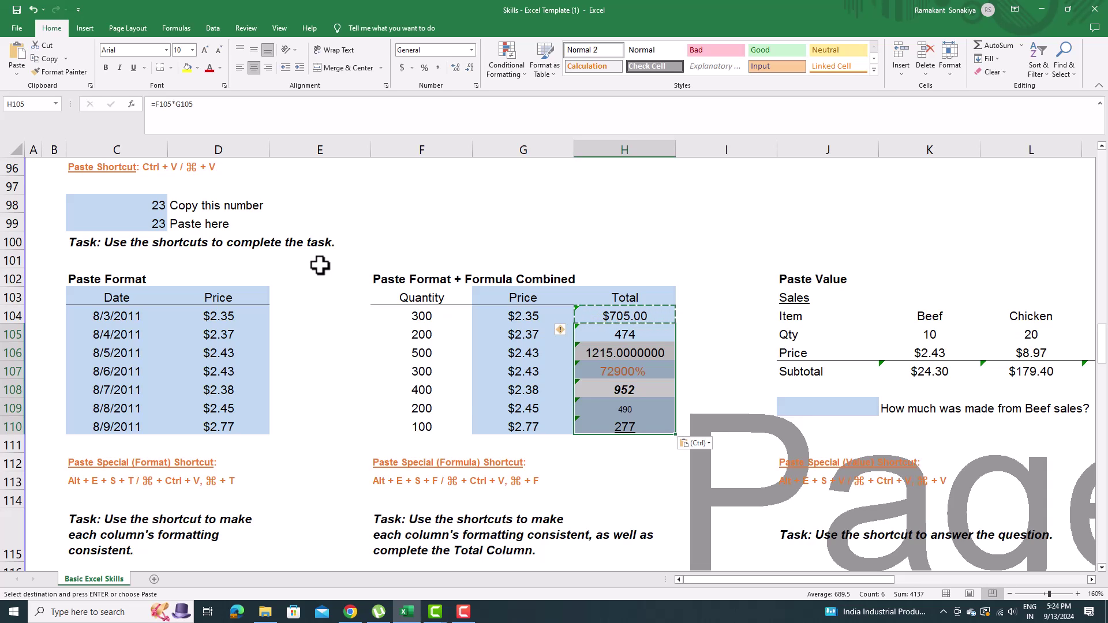
Apply the $705.00 currency format to the new totals, through $277.00
{"action": "key", "text": "alt"}
{"action": "key", "text": "e"}
{"action": "key", "text": "s"}
{"action": "key", "text": "t"}
{"action": "key", "text": "Return"}
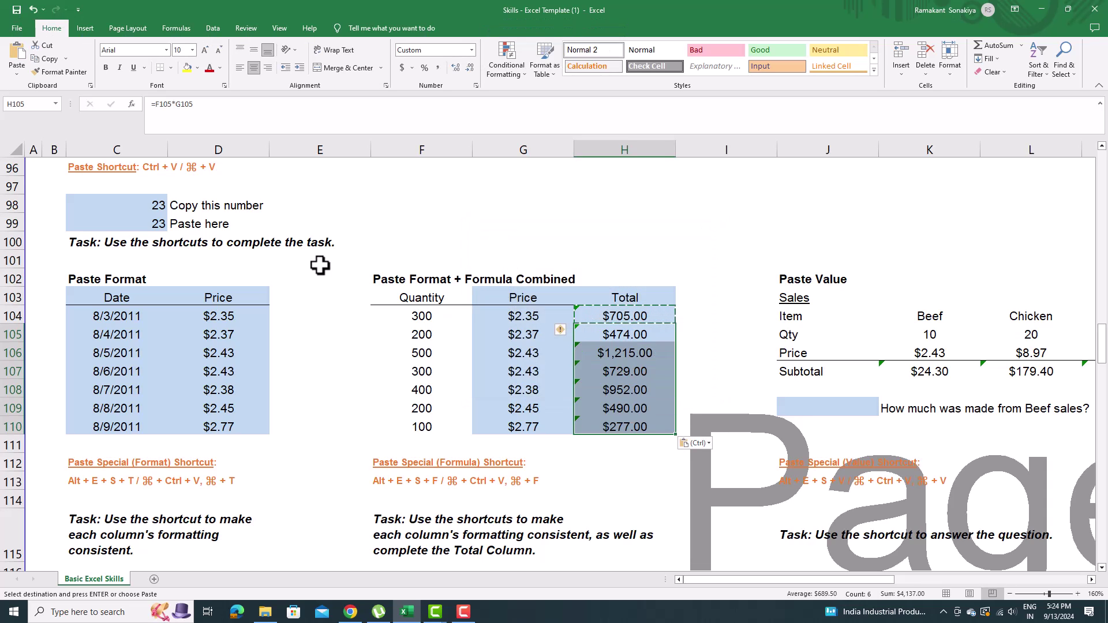
{"action": "key", "text": "Right"}
{"action": "key", "text": "Right"}
{"action": "key", "text": "Right"}
{"action": "key", "text": "Right"}
{"action": "key", "text": "Right"}
{"action": "key", "text": "Right"}
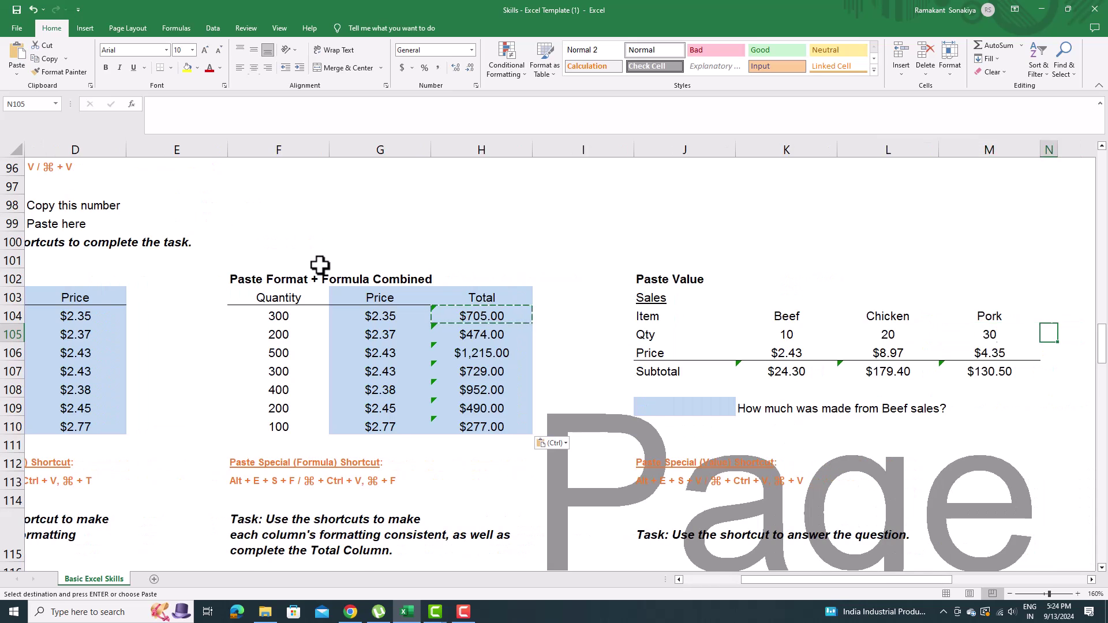
Paste the Beef subtotal from K107 into J109 as a plain value, $24.30
{"action": "key", "text": "Left"}
{"action": "key", "text": "Left"}
{"action": "key", "text": "Left"}
{"action": "key", "text": "Left"}
{"action": "key", "text": "Left"}
{"action": "key", "text": "Down"}
{"action": "key", "text": "Down"}
{"action": "key", "text": "Right"}
{"action": "key", "text": "Right"}
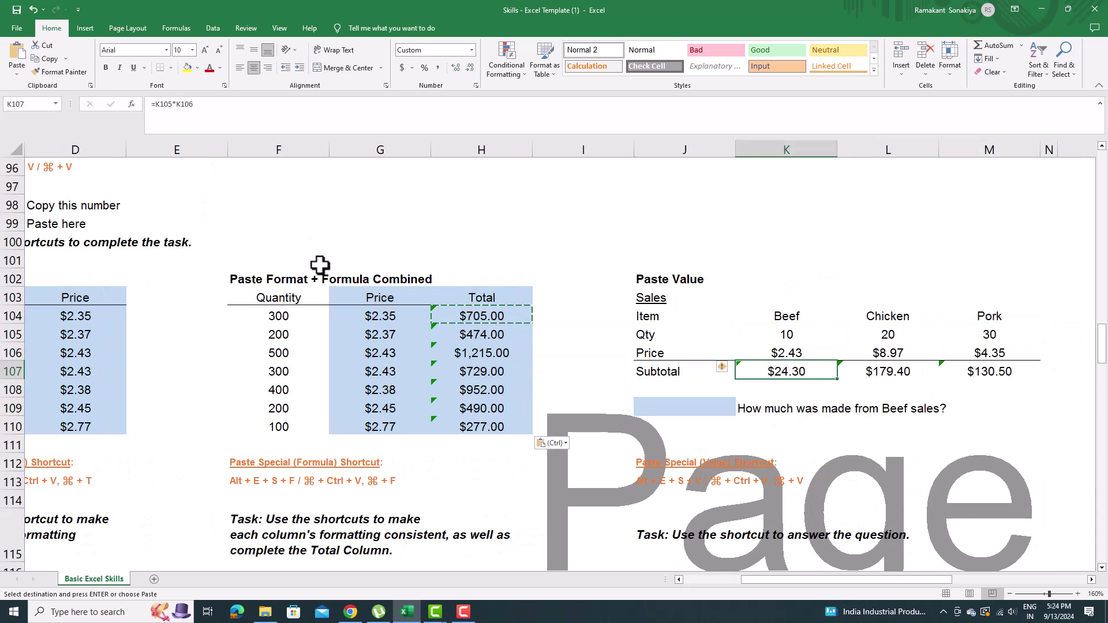
{"action": "key", "text": "ctrl+c"}
{"action": "key", "text": "Down"}
{"action": "key", "text": "Down"}
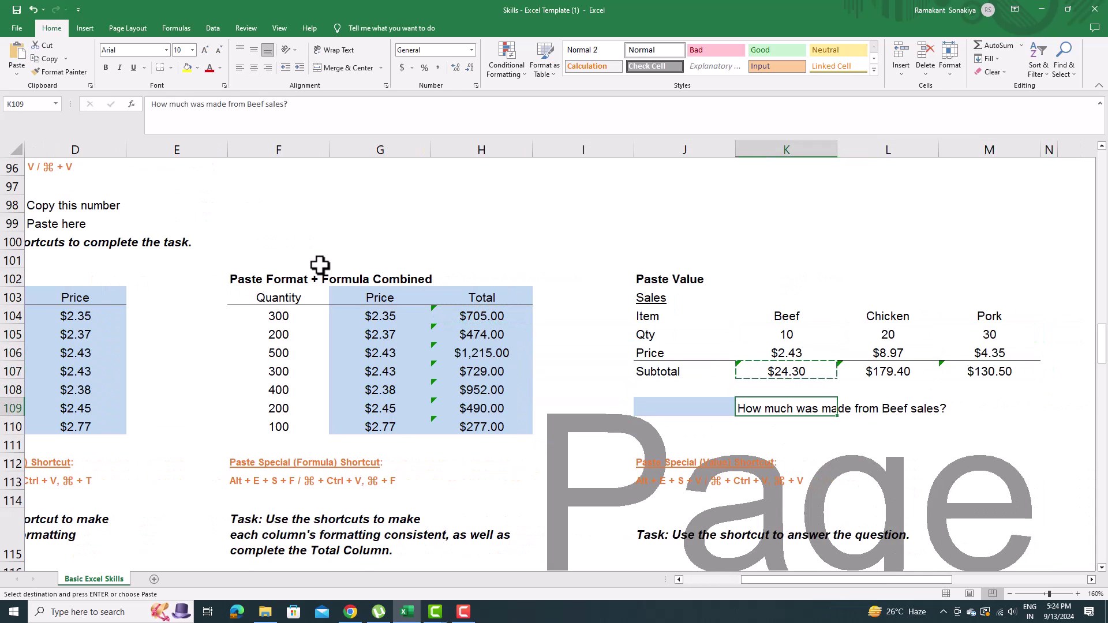
{"action": "key", "text": "Left"}
{"action": "key", "text": "ctrl+alt+v"}
{"action": "key", "text": "v"}
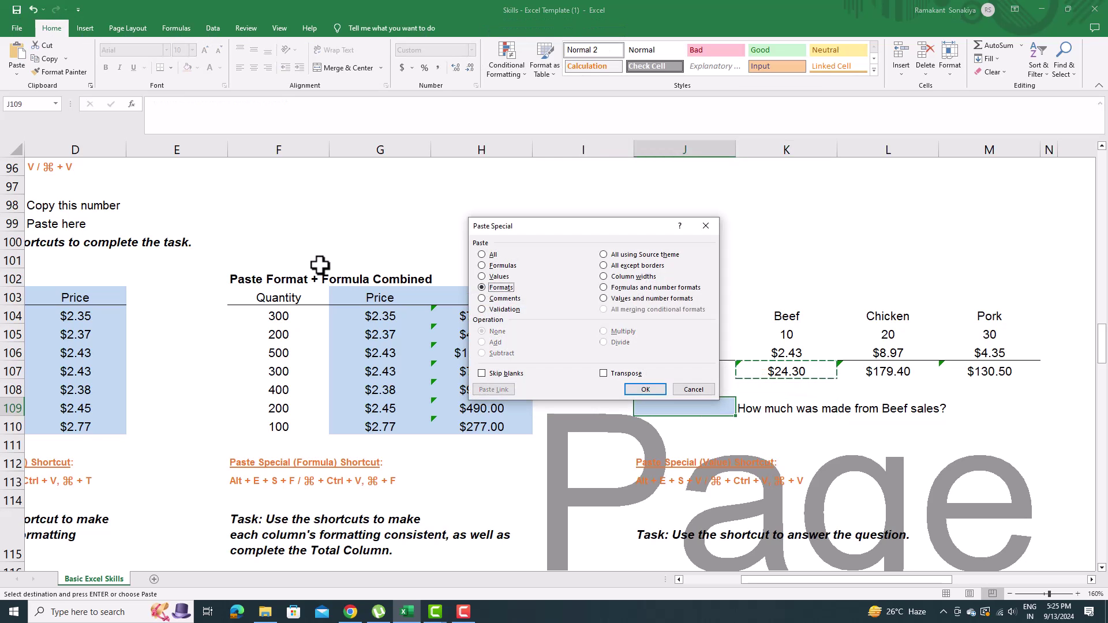
{"action": "key", "text": "Return"}
{"action": "key", "text": "Down"}
{"action": "key", "text": "Down"}
{"action": "key", "text": "Down"}
{"action": "key", "text": "Down"}
{"action": "key", "text": "Down"}
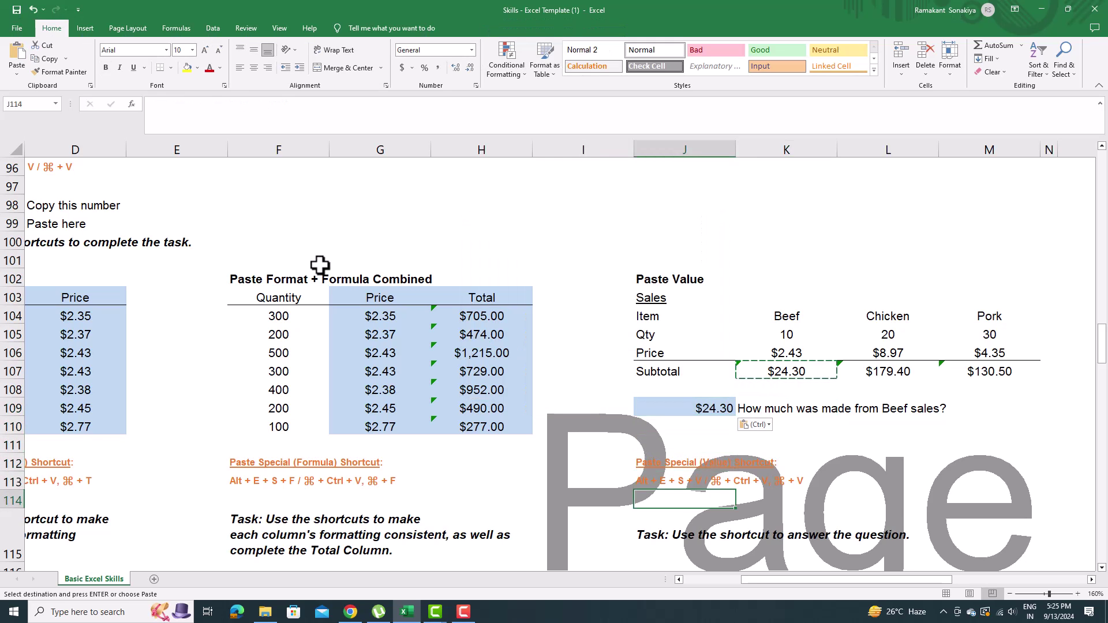
{"action": "key", "text": "Down"}
{"action": "key", "text": "Down"}
{"action": "key", "text": "Down"}
{"action": "key", "text": "Down"}
{"action": "key", "text": "Home"}
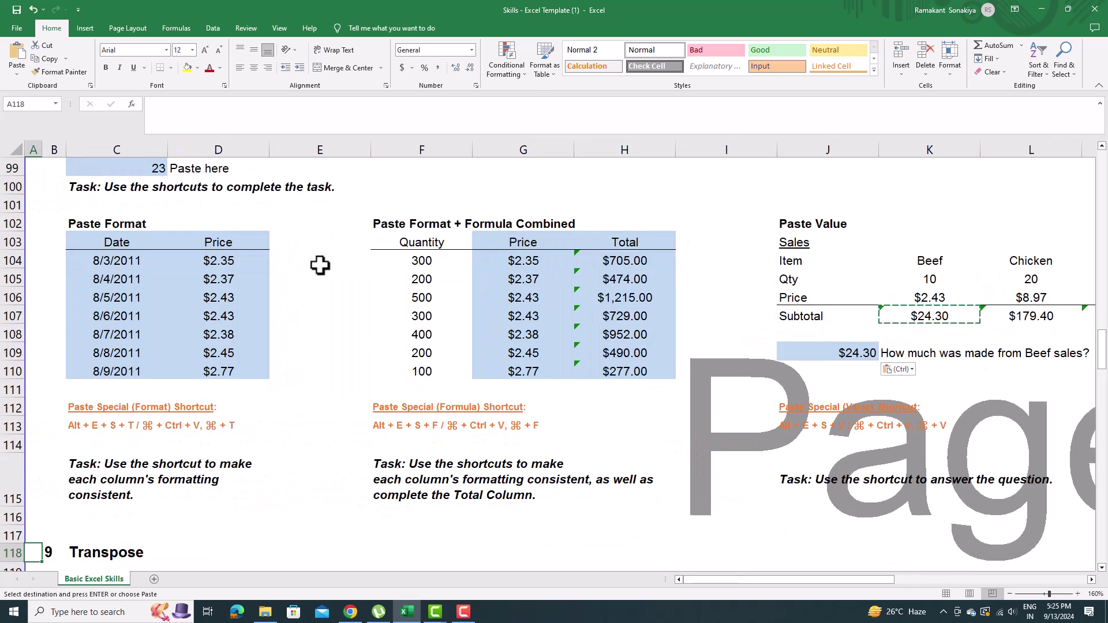
Copy the vertical list 1, 2, 3, 4 in C120:C123
{"action": "key", "text": "Down"}
{"action": "key", "text": "Down"}
{"action": "key", "text": "Down"}
{"action": "key", "text": "Down"}
{"action": "key", "text": "Down"}
{"action": "key", "text": "Down"}
{"action": "key", "text": "Down"}
{"action": "key", "text": "Down"}
{"action": "key", "text": "Down"}
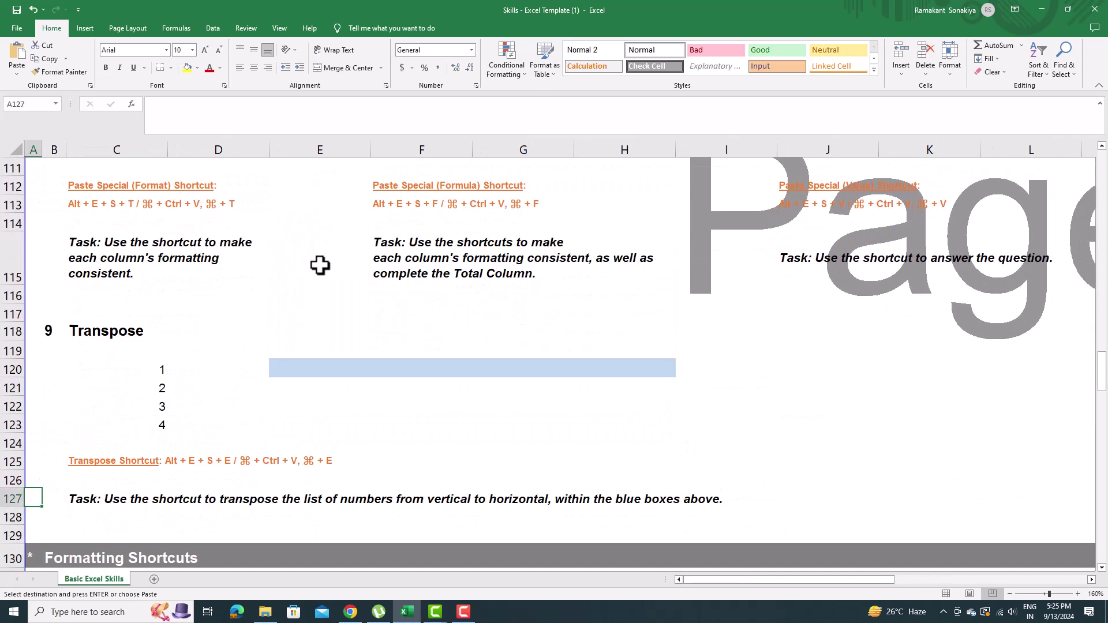
{"action": "key", "text": "Up"}
{"action": "key", "text": "Up"}
{"action": "key", "text": "Right"}
{"action": "key", "text": "Right"}
{"action": "key", "text": "Right"}
{"action": "key", "text": "Right"}
{"action": "key", "text": "Right"}
{"action": "key", "text": "Left"}
Paste the list transposed across row 120's blue boxes starting at E120
{"action": "key", "text": "Left"}
{"action": "key", "text": "Left"}
{"action": "key", "text": "Up"}
{"action": "key", "text": "Up"}
{"action": "key", "text": "Up"}
{"action": "key", "text": "Up"}
{"action": "key", "text": "Up"}
{"action": "key", "text": "shift+Down"}
{"action": "key", "text": "shift+Down"}
{"action": "key", "text": "shift+Down"}
{"action": "key", "text": "shift+Down"}
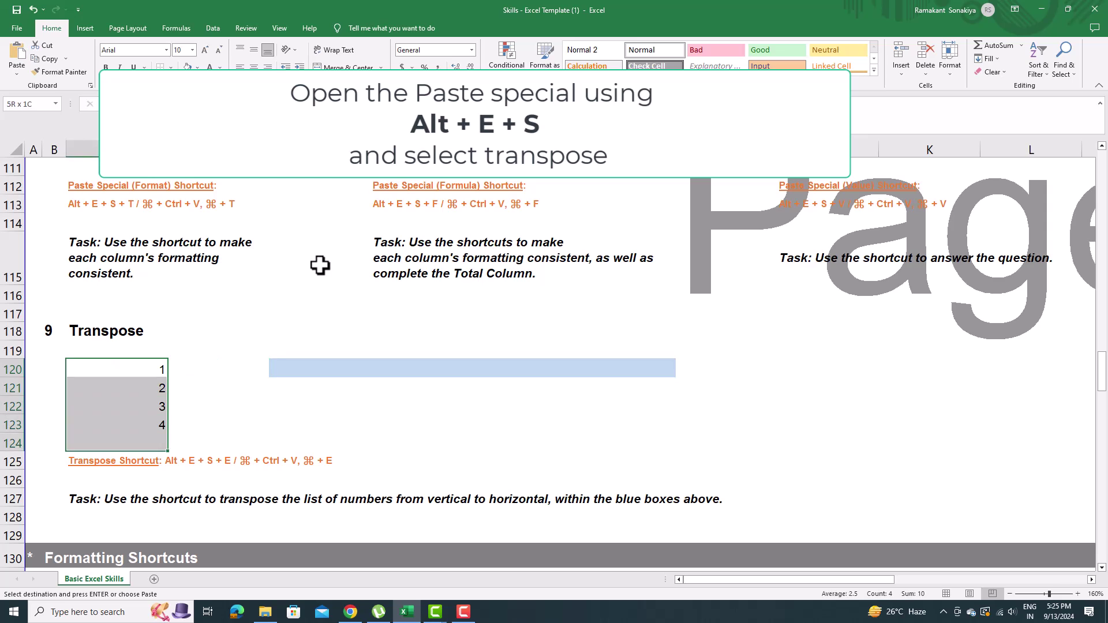
{"action": "key", "text": "shift+Up"}
{"action": "key", "text": "ctrl+c"}
{"action": "key", "text": "Up"}
{"action": "key", "text": "Right"}
{"action": "key", "text": "Right"}
{"action": "key", "text": "Right"}
{"action": "key", "text": "Down"}
{"action": "key", "text": "Left"}
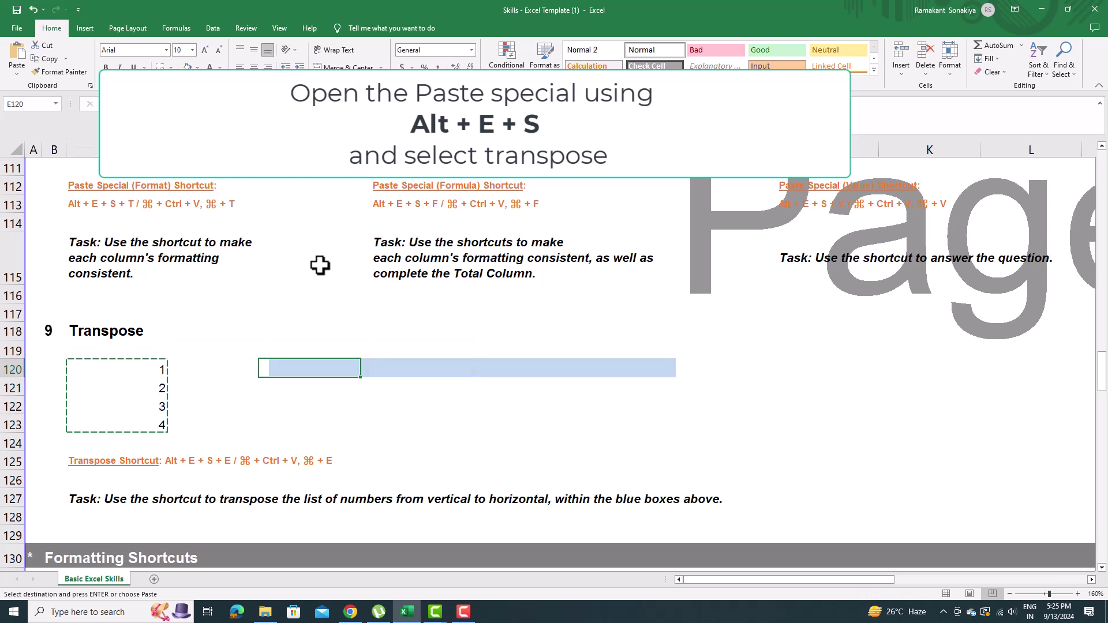
{"action": "key", "text": "alt+e"}
{"action": "key", "text": "s"}
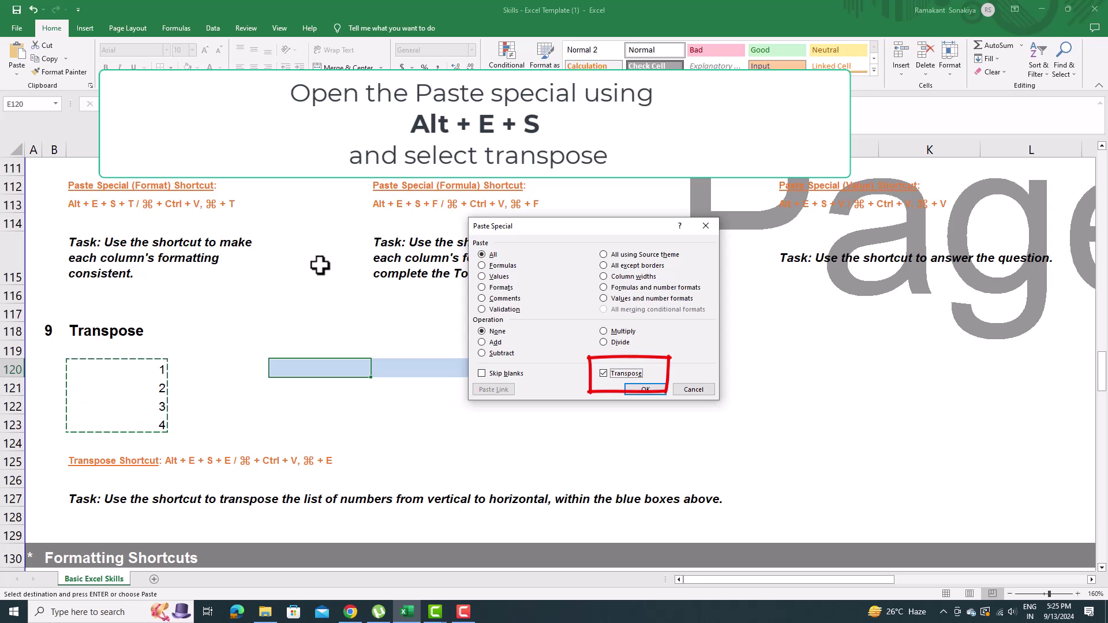
{"action": "key", "text": "Return"}
{"action": "key", "text": "Down"}
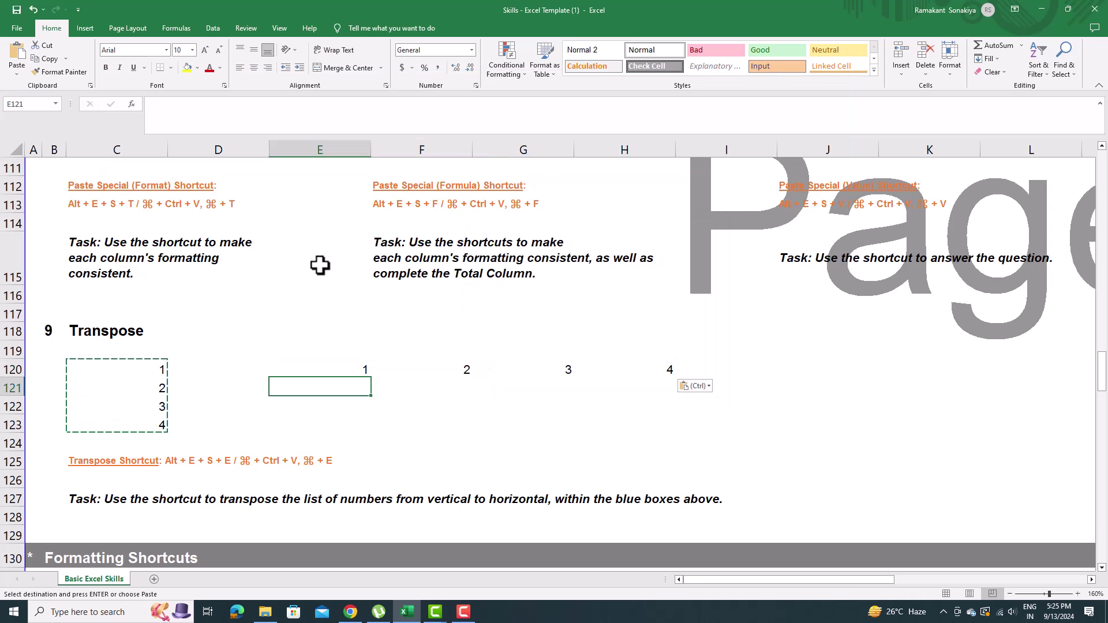
Format the blue 15 cells D134–D137 as number, time, date and currency
{"action": "key", "text": "Down"}
{"action": "key", "text": "Down"}
{"action": "key", "text": "Down"}
{"action": "key", "text": "Down"}
{"action": "key", "text": "Down"}
{"action": "key", "text": "Down"}
{"action": "key", "text": "Down"}
{"action": "key", "text": "Down"}
{"action": "key", "text": "Down"}
{"action": "key", "text": "Down"}
{"action": "key", "text": "Down"}
{"action": "key", "text": "Down"}
{"action": "key", "text": "Down"}
{"action": "key", "text": "Down"}
{"action": "key", "text": "Down"}
{"action": "key", "text": "Down"}
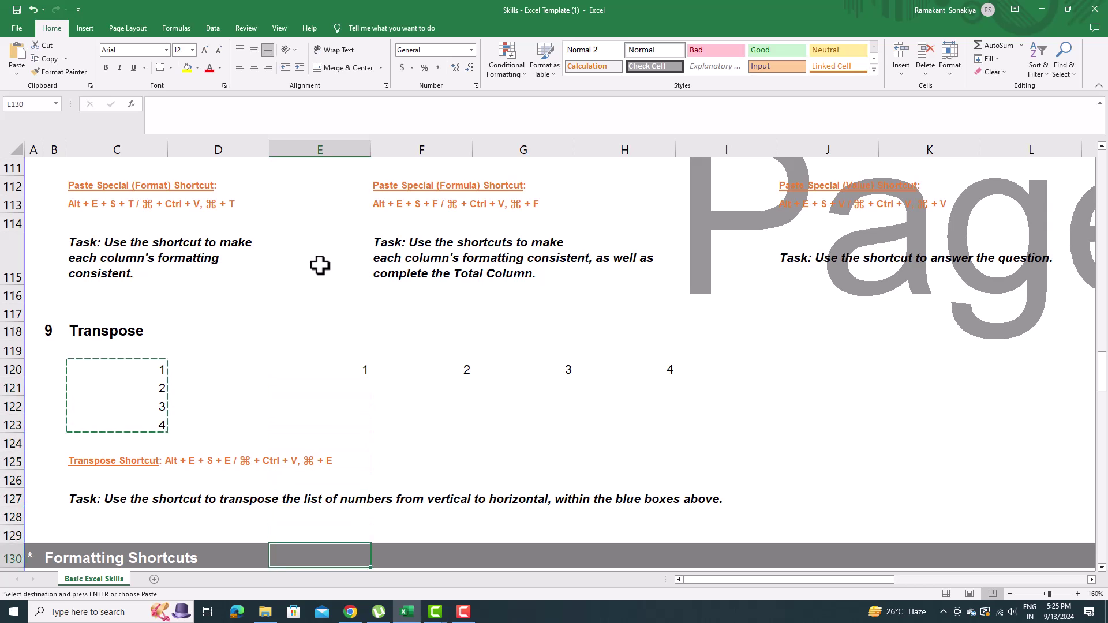
{"action": "key", "text": "Down"}
{"action": "key", "text": "Down"}
{"action": "key", "text": "Down"}
{"action": "key", "text": "Down"}
{"action": "key", "text": "Down"}
{"action": "key", "text": "Down"}
{"action": "key", "text": "Down"}
{"action": "key", "text": "Down"}
{"action": "key", "text": "Down"}
{"action": "key", "text": "Down"}
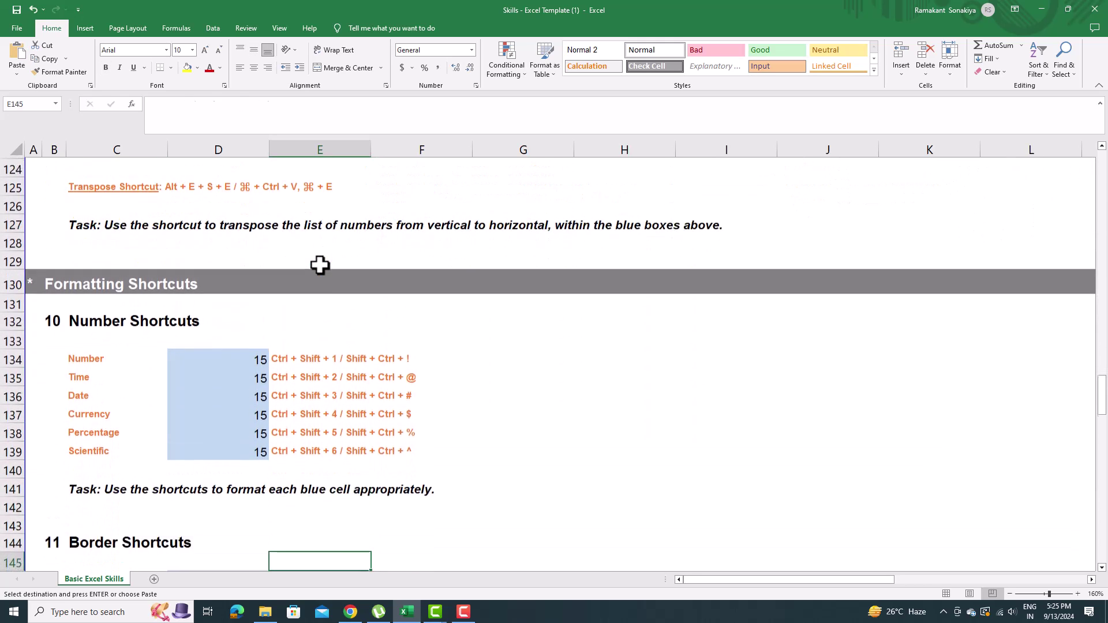
{"action": "key", "text": "Escape"}
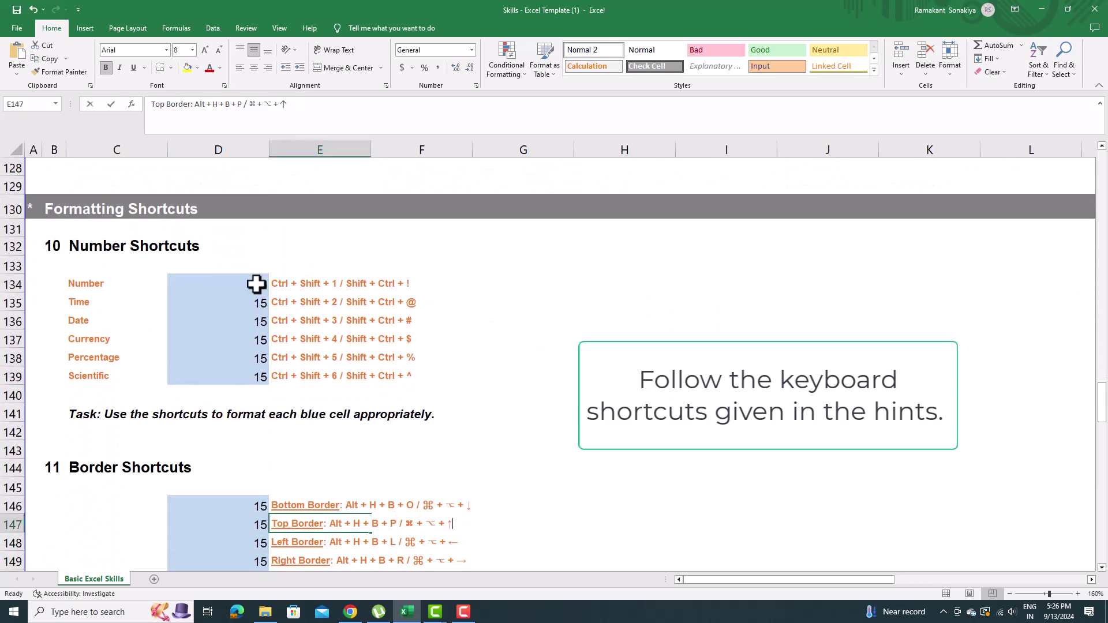
{"action": "left_click", "coordinate": [254, 284]}
{"action": "key", "text": "Down"}
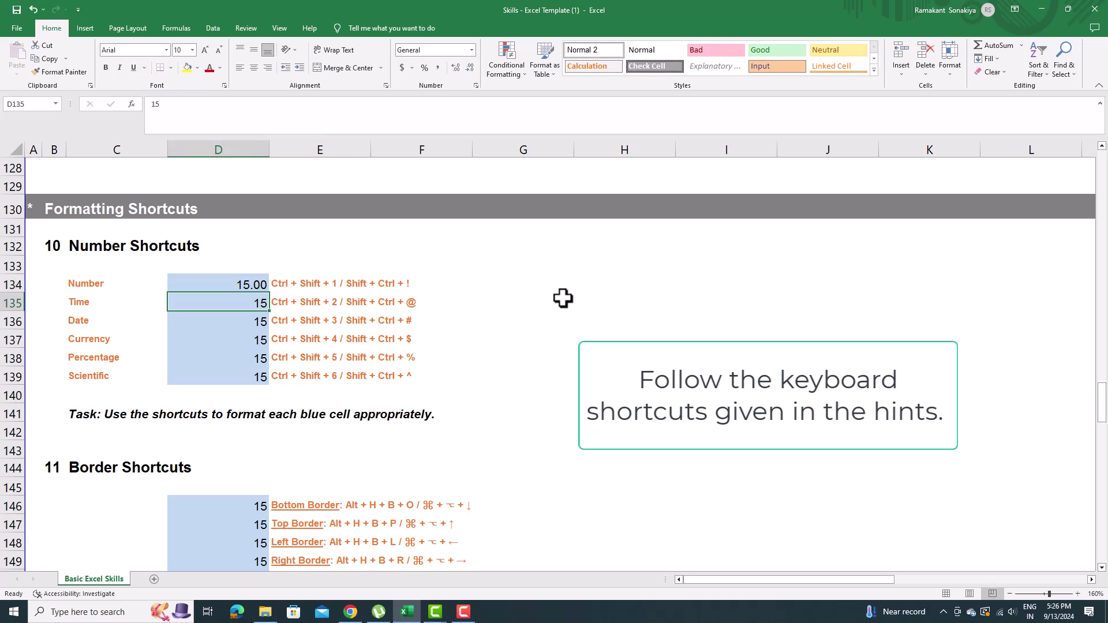
{"action": "key", "text": "ctrl+shift+2"}
{"action": "key", "text": "Down"}
{"action": "key", "text": "ctrl+shift+3"}
{"action": "key", "text": "Down"}
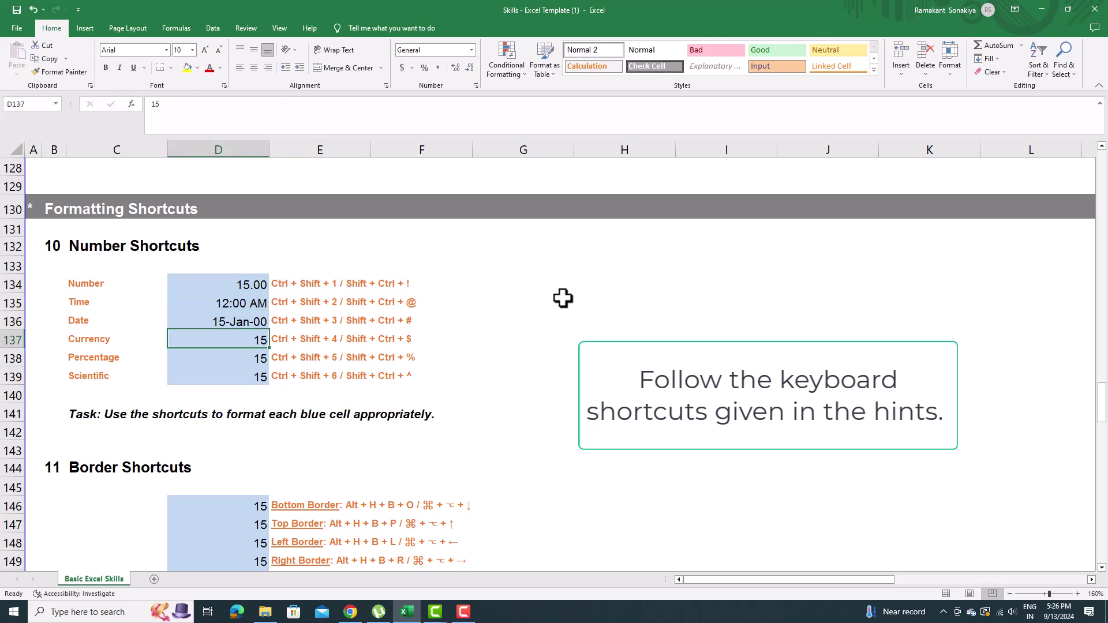
{"action": "key", "text": "ctrl+shift+4"}
Give the last two 15 cells percentage and scientific formats (1500%, 1.50E+01)
{"action": "key", "text": "Down"}
{"action": "key", "text": "Down"}
{"action": "key", "text": "ctrl+shift+6"}
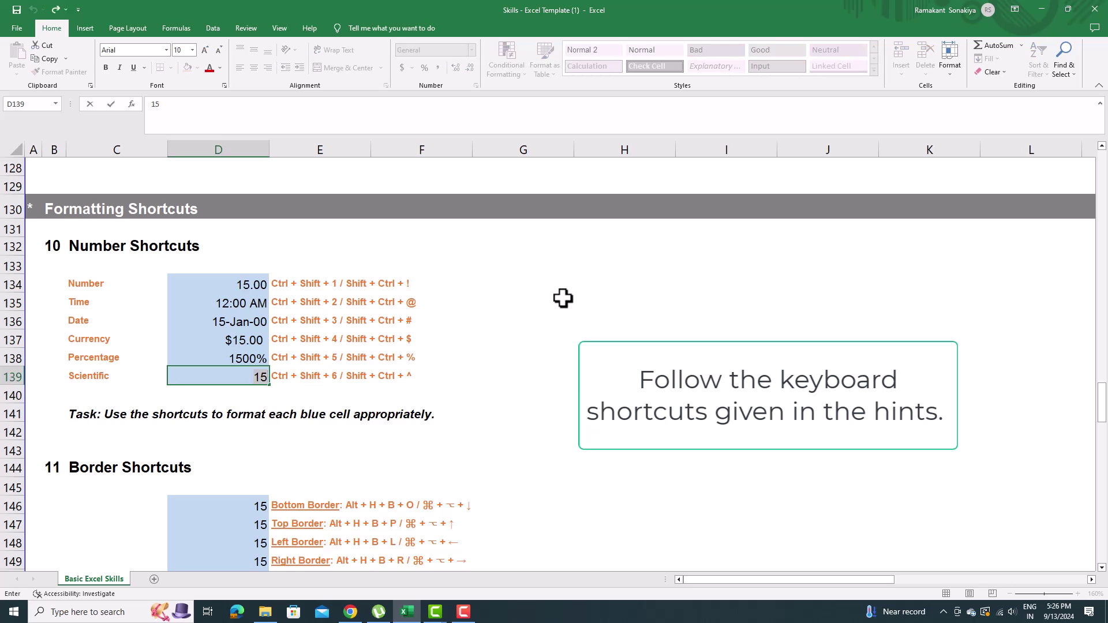
{"action": "key", "text": "Escape"}
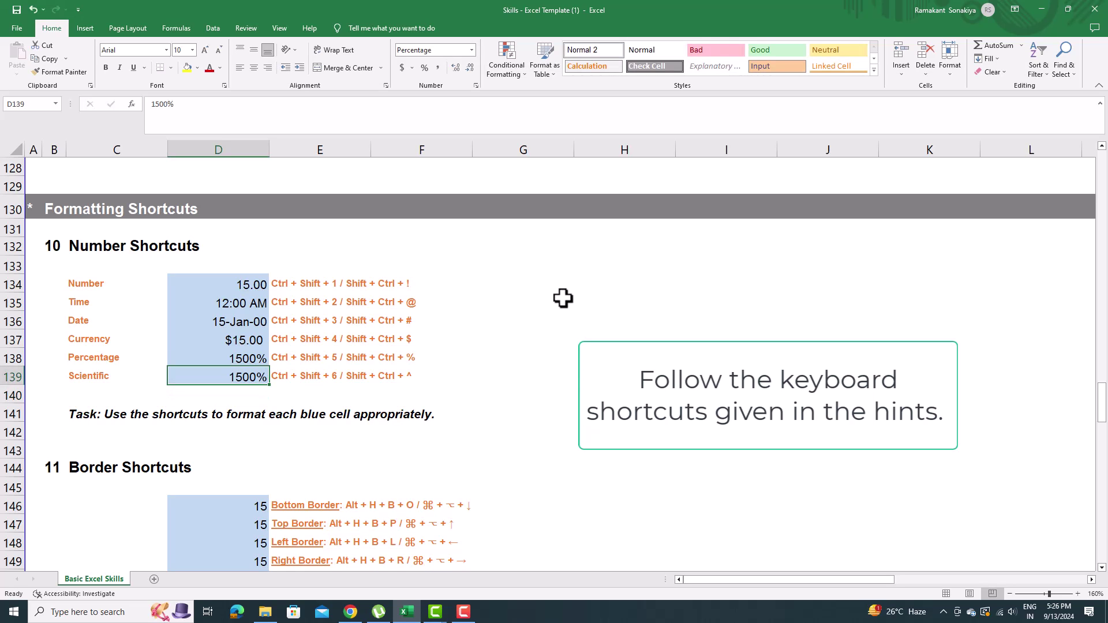
{"action": "key", "text": "Up"}
{"action": "key", "text": "Down"}
{"action": "key", "text": "ctrl+shift+6"}
{"action": "key", "text": "Down"}
{"action": "key", "text": "Down"}
{"action": "key", "text": "Down"}
{"action": "key", "text": "Down"}
{"action": "key", "text": "Down"}
{"action": "key", "text": "Down"}
{"action": "key", "text": "Down"}
{"action": "key", "text": "Down"}
{"action": "key", "text": "Down"}
{"action": "key", "text": "Down"}
{"action": "key", "text": "Down"}
{"action": "key", "text": "Down"}
{"action": "key", "text": "Down"}
{"action": "key", "text": "Down"}
{"action": "key", "text": "Down"}
{"action": "key", "text": "Down"}
{"action": "key", "text": "Down"}
{"action": "key", "text": "Down"}
Give D146–D149 bottom, top, left and right borders respectively
{"action": "key", "text": "Up"}
{"action": "key", "text": "Up"}
{"action": "key", "text": "Up"}
{"action": "key", "text": "Up"}
{"action": "key", "text": "Up"}
{"action": "key", "text": "Up"}
{"action": "key", "text": "Up"}
{"action": "key", "text": "Up"}
{"action": "key", "text": "Up"}
{"action": "key", "text": "Up"}
{"action": "key", "text": "Up"}
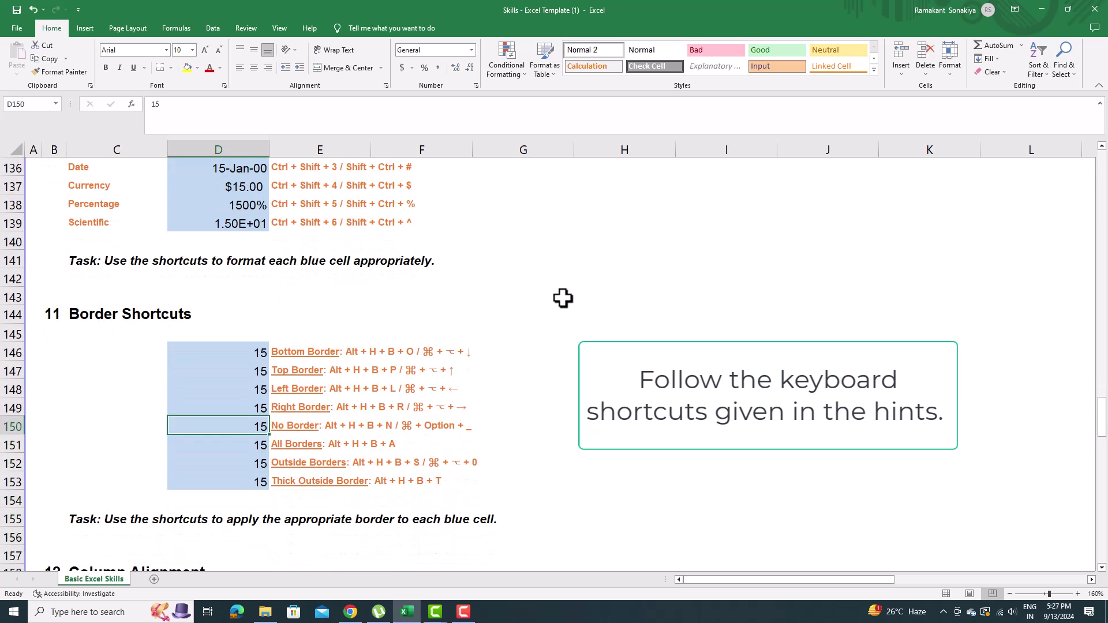
{"action": "key", "text": "alt"}
{"action": "key", "text": "h"}
{"action": "key", "text": "b"}
{"action": "key", "text": "o"}
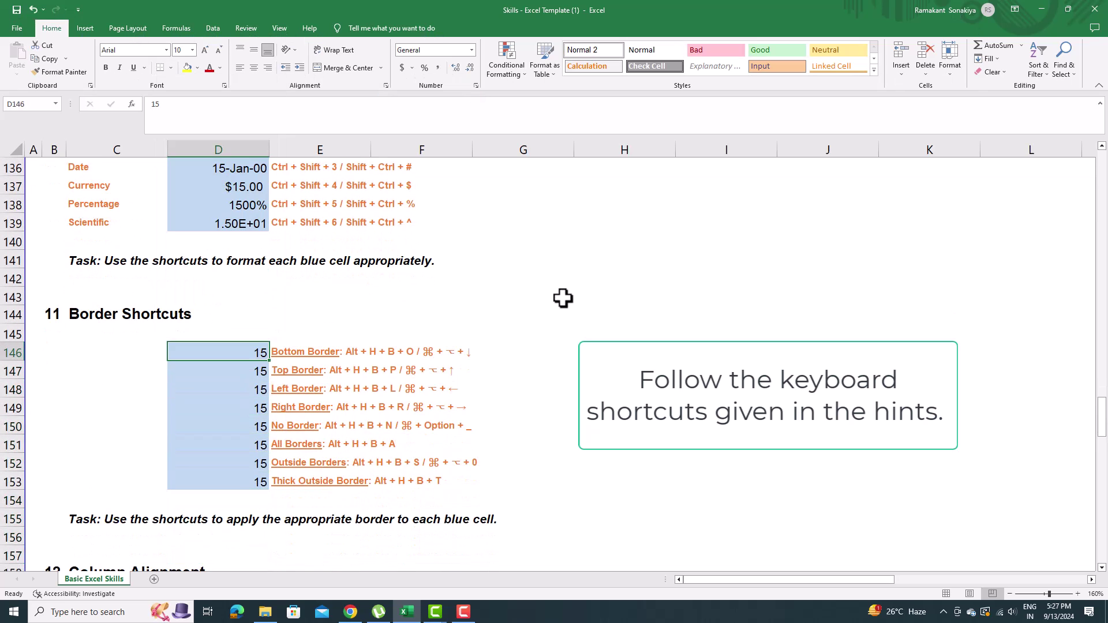
{"action": "key", "text": "Down"}
{"action": "key", "text": "alt+h"}
{"action": "key", "text": "b"}
{"action": "key", "text": "p"}
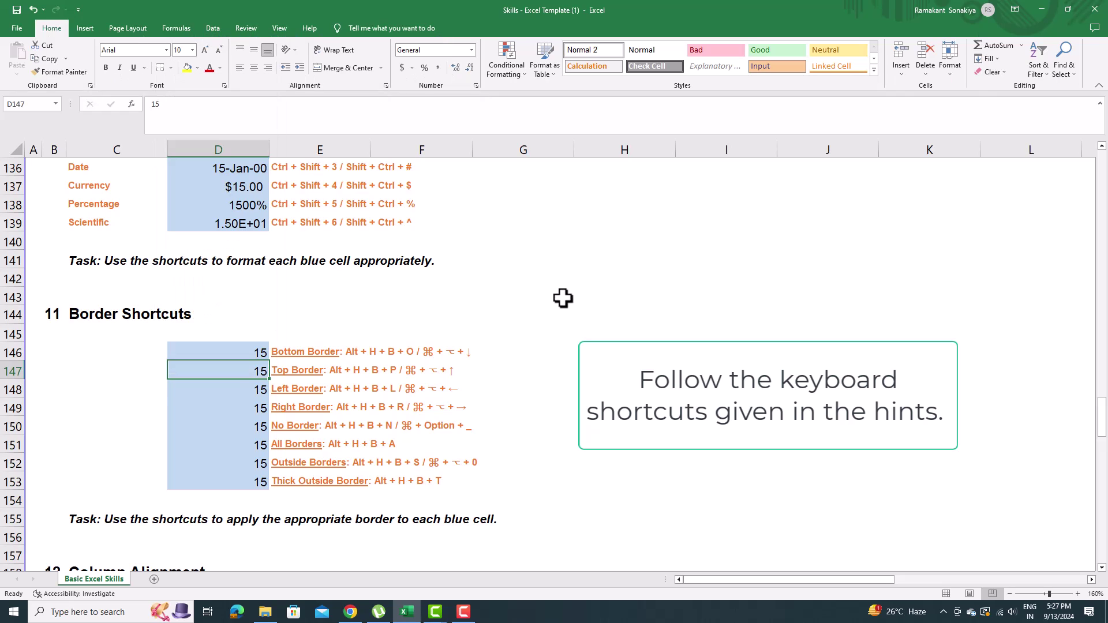
{"action": "key", "text": "Down"}
{"action": "key", "text": "alt"}
{"action": "key", "text": "h"}
{"action": "key", "text": "b"}
{"action": "key", "text": "l"}
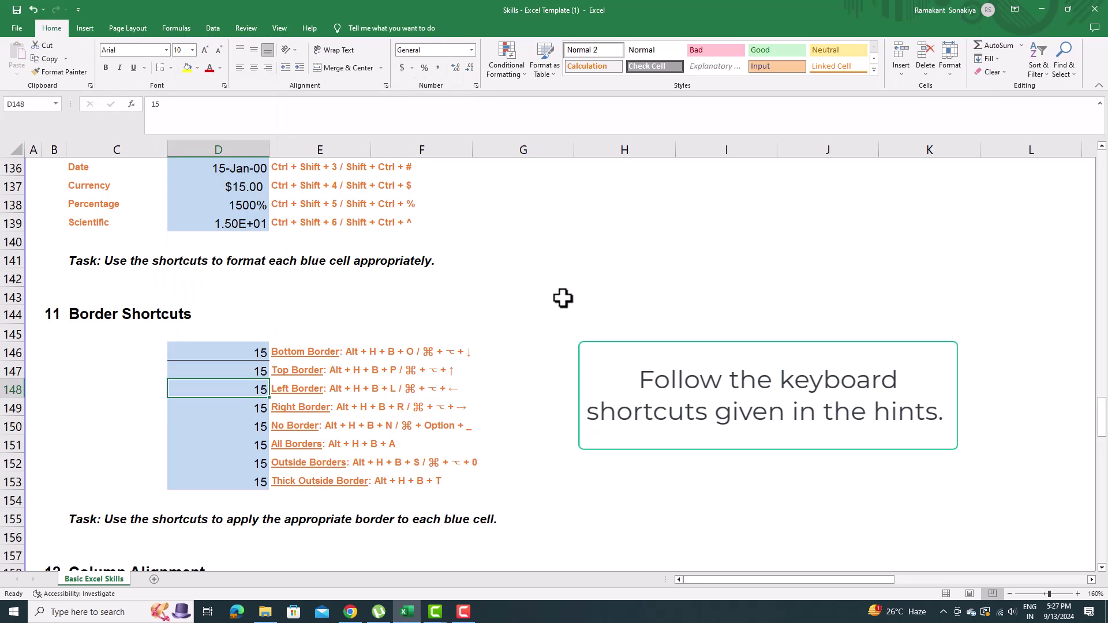
{"action": "key", "text": "Down"}
{"action": "key", "text": "alt"}
{"action": "key", "text": "h"}
{"action": "key", "text": "b"}
{"action": "key", "text": "r"}
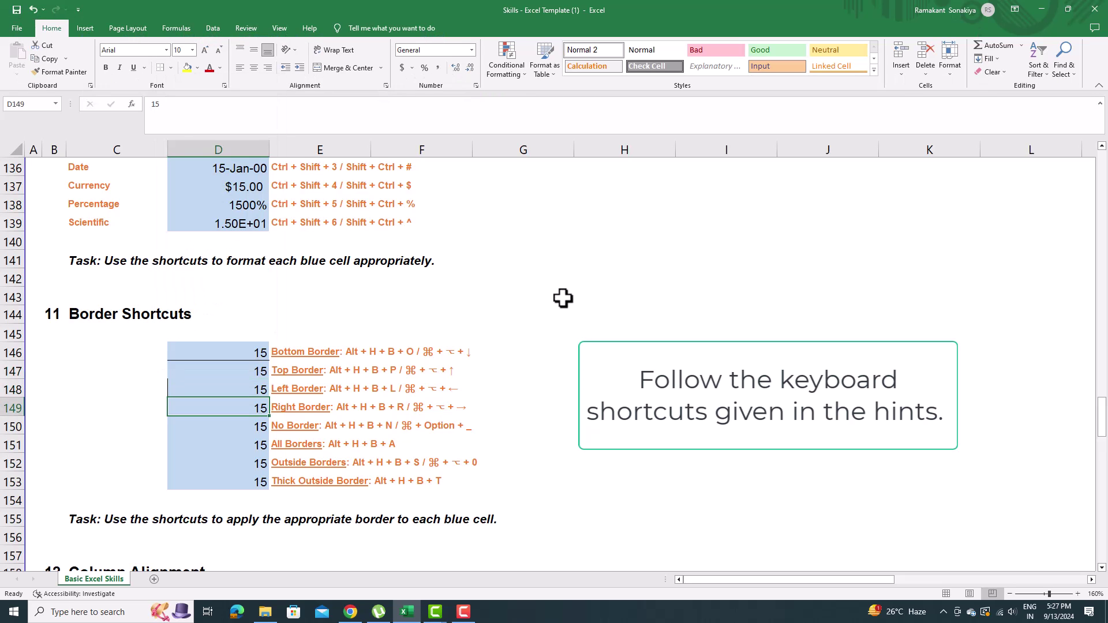
Give D150–D153 no border, all borders, outside borders and a thick outside border
{"action": "key", "text": "Down"}
{"action": "key", "text": "alt"}
{"action": "key", "text": "h"}
{"action": "key", "text": "b"}
{"action": "key", "text": "n"}
{"action": "key", "text": "Down"}
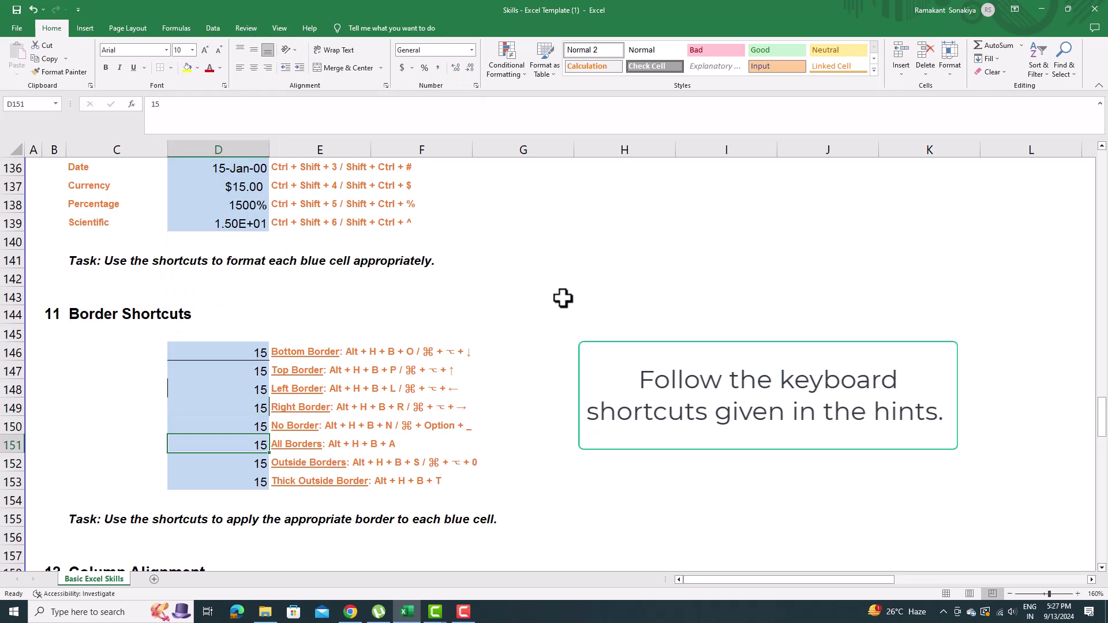
{"action": "key", "text": "alt"}
{"action": "key", "text": "h"}
{"action": "key", "text": "b"}
{"action": "key", "text": "a"}
{"action": "key", "text": "Down"}
{"action": "key", "text": "alt"}
{"action": "key", "text": "h"}
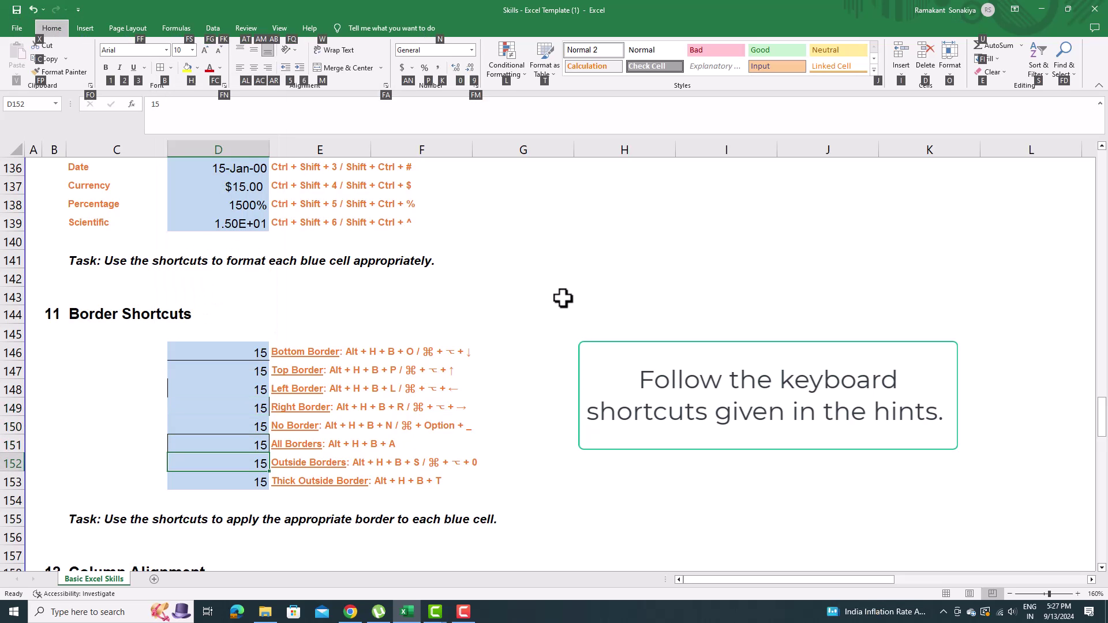
{"action": "key", "text": "b"}
{"action": "key", "text": "s"}
{"action": "key", "text": "Down"}
{"action": "key", "text": "alt"}
{"action": "key", "text": "h"}
{"action": "key", "text": "b"}
{"action": "key", "text": "t"}
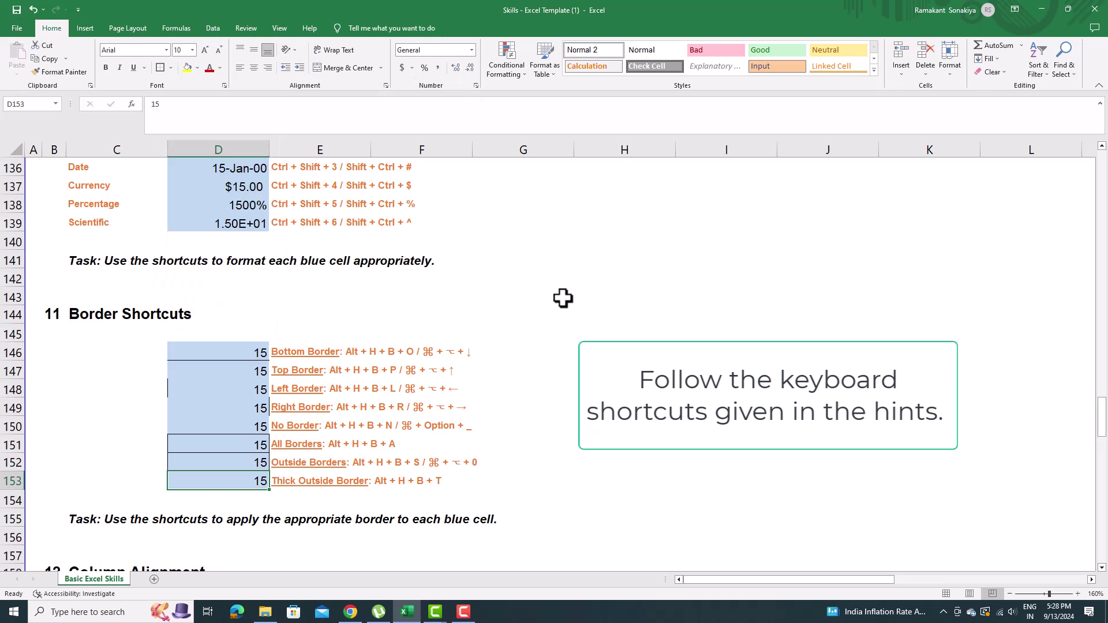
{"action": "key", "text": "Down"}
{"action": "key", "text": "Down"}
{"action": "key", "text": "Down"}
Autofit column C to the 'The dog jumped over the log' example cell
{"action": "key", "text": "Down"}
{"action": "key", "text": "Down"}
{"action": "key", "text": "Down"}
{"action": "key", "text": "Down"}
{"action": "key", "text": "Down"}
{"action": "key", "text": "Down"}
{"action": "key", "text": "Down"}
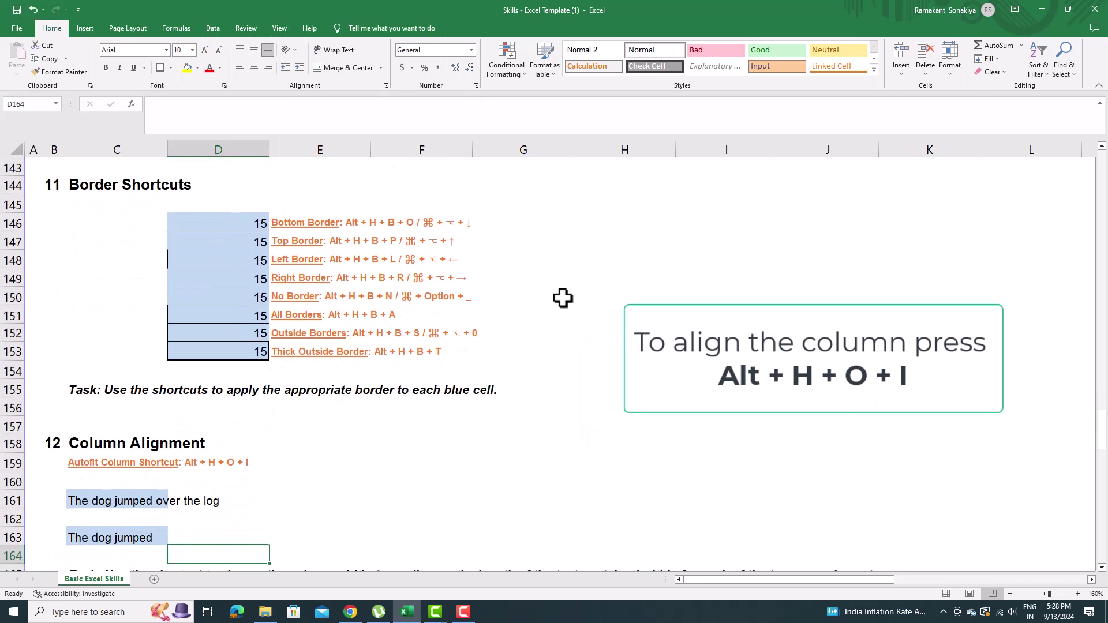
{"action": "key", "text": "Down"}
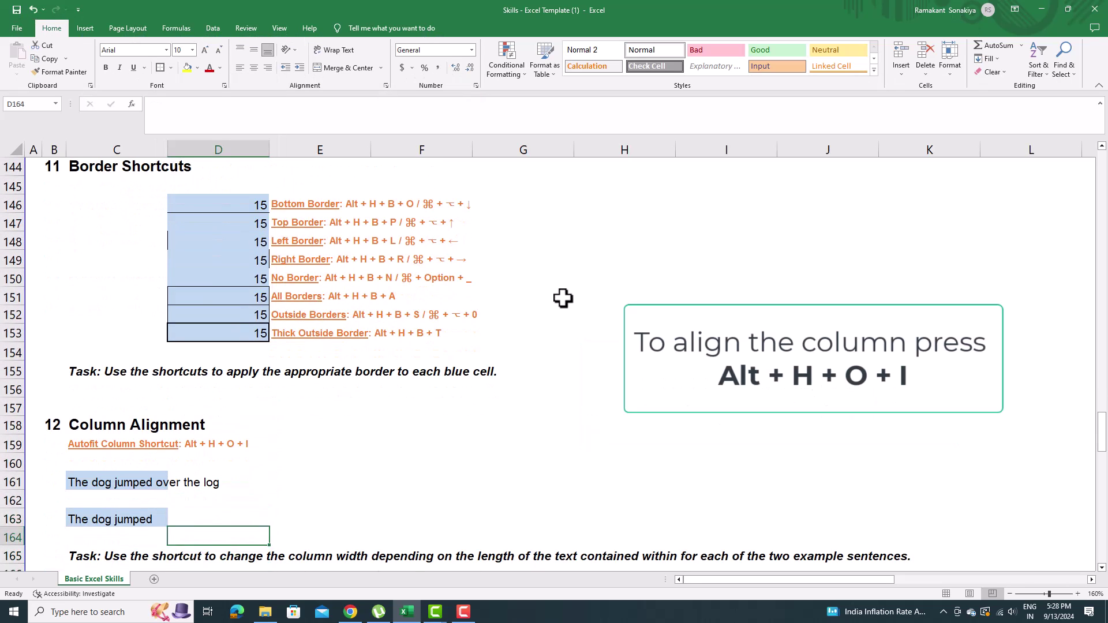
{"action": "key", "text": "Down"}
{"action": "key", "text": "Down"}
{"action": "key", "text": "Down"}
{"action": "key", "text": "Down"}
{"action": "key", "text": "Down"}
{"action": "key", "text": "Down"}
{"action": "key", "text": "Down"}
{"action": "key", "text": "Down"}
{"action": "key", "text": "Down"}
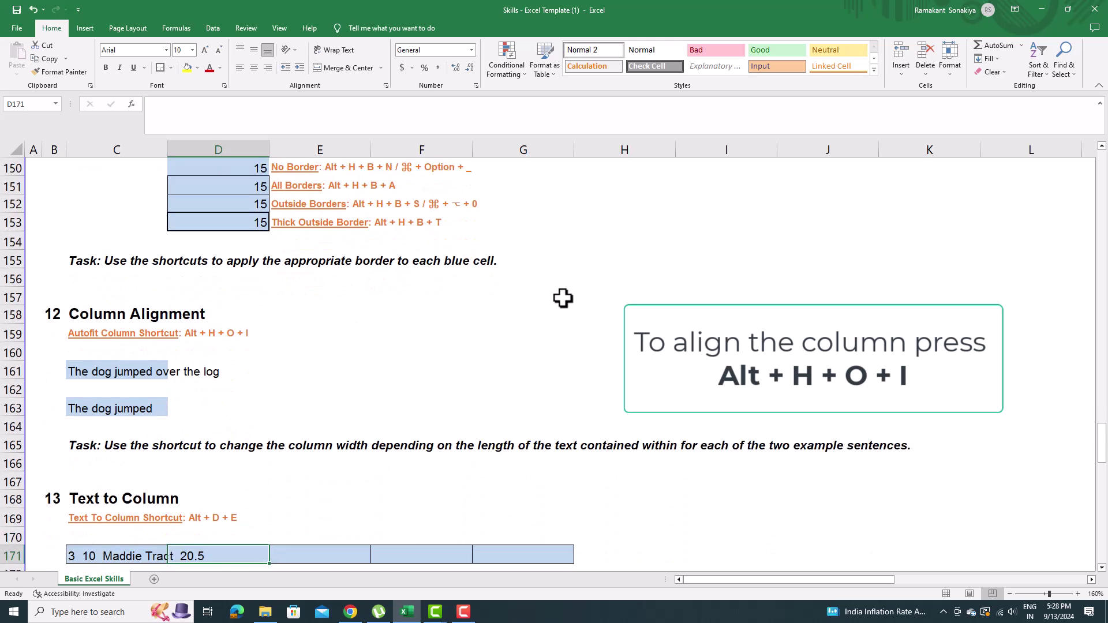
{"action": "key", "text": "Up"}
{"action": "key", "text": "Up"}
{"action": "key", "text": "Up"}
{"action": "key", "text": "Up"}
{"action": "key", "text": "Up"}
{"action": "key", "text": "Up"}
{"action": "key", "text": "Up"}
{"action": "key", "text": "Up"}
{"action": "key", "text": "Up"}
{"action": "key", "text": "Up"}
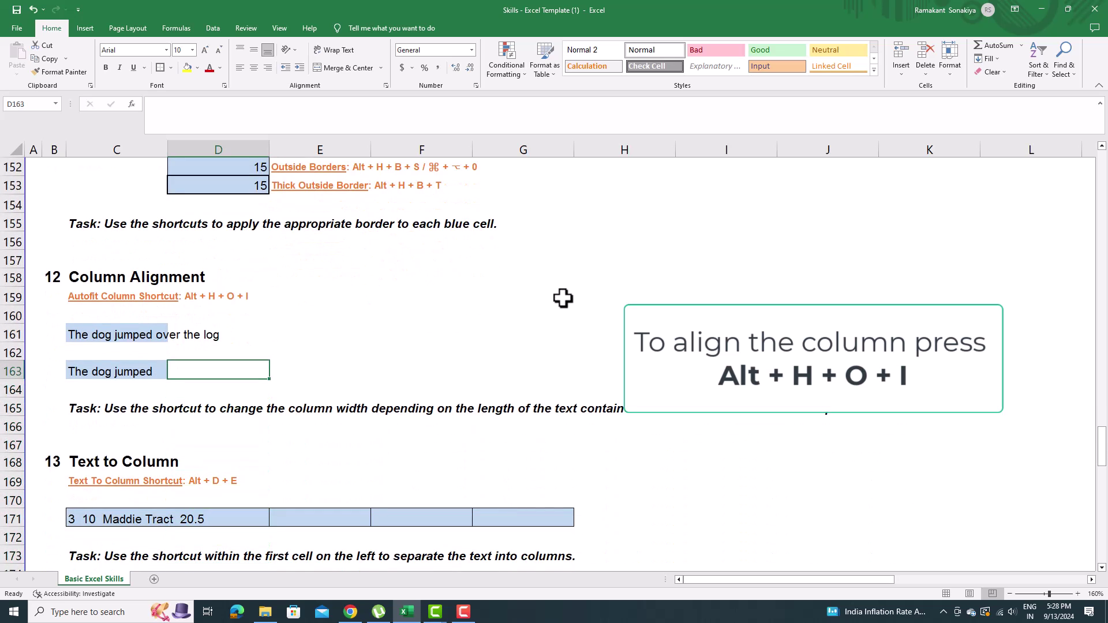
{"action": "key", "text": "Left"}
{"action": "key", "text": "alt+h"}
{"action": "key", "text": "o"}
{"action": "key", "text": "i"}
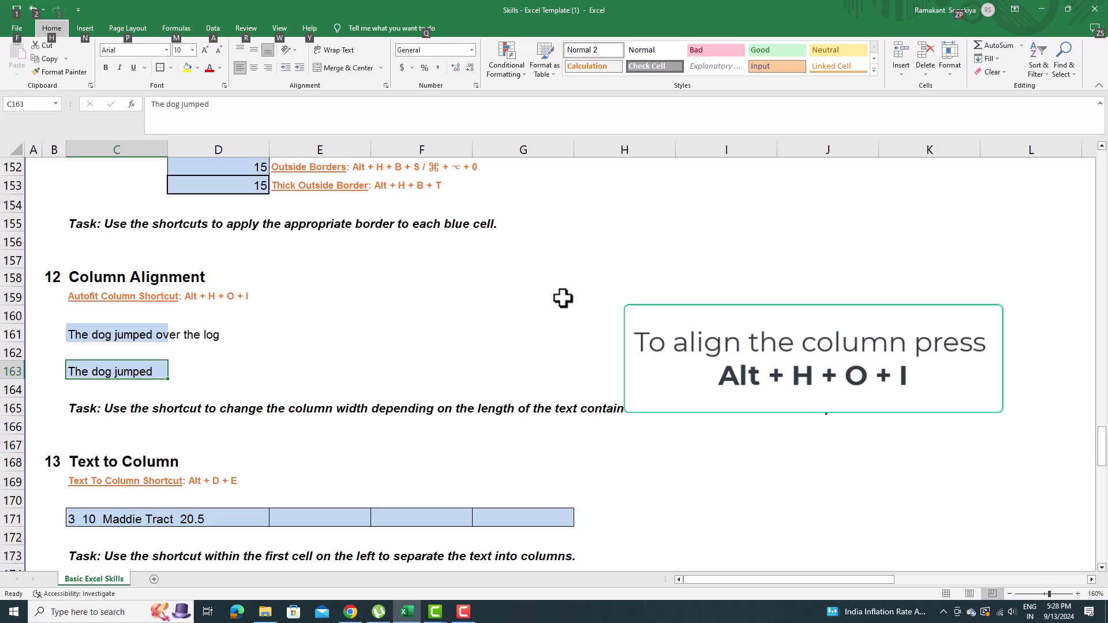
Autofit column C again using the longer example sentence above it
{"action": "key", "text": "Up"}
{"action": "key", "text": "Up"}
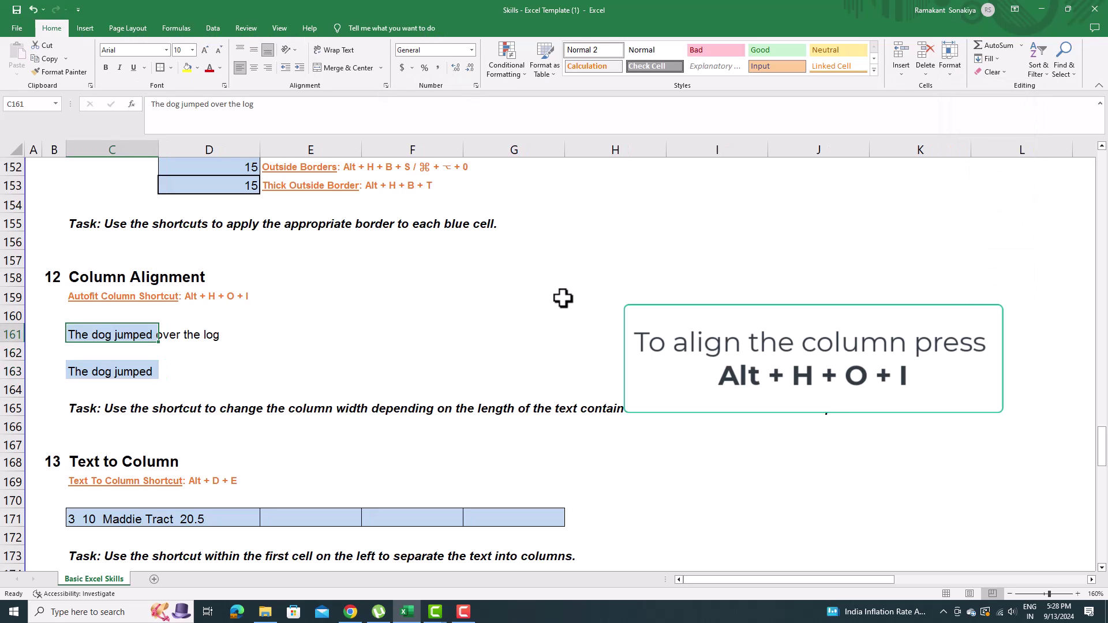
{"action": "key", "text": "alt+h"}
{"action": "key", "text": "o"}
{"action": "key", "text": "i"}
{"action": "key", "text": "Down"}
{"action": "key", "text": "Down"}
{"action": "key", "text": "Down"}
{"action": "key", "text": "Down"}
{"action": "key", "text": "Down"}
{"action": "key", "text": "Down"}
{"action": "key", "text": "Down"}
{"action": "key", "text": "Down"}
{"action": "key", "text": "Down"}
{"action": "key", "text": "Down"}
{"action": "key", "text": "Down"}
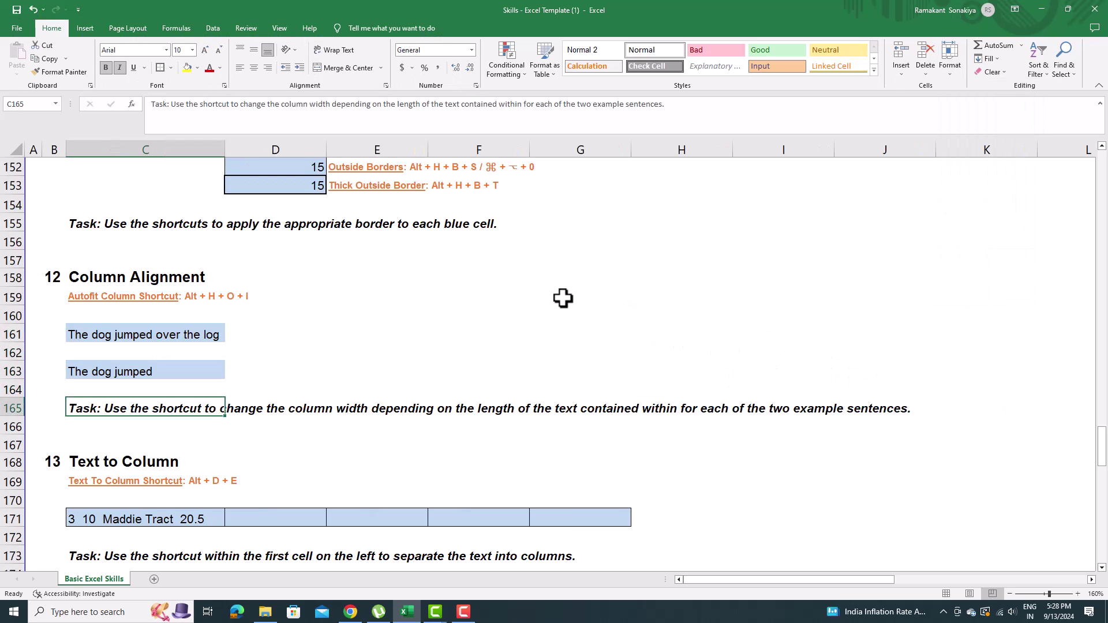
{"action": "key", "text": "Down"}
{"action": "key", "text": "Down"}
{"action": "key", "text": "Down"}
{"action": "key", "text": "Down"}
{"action": "key", "text": "Down"}
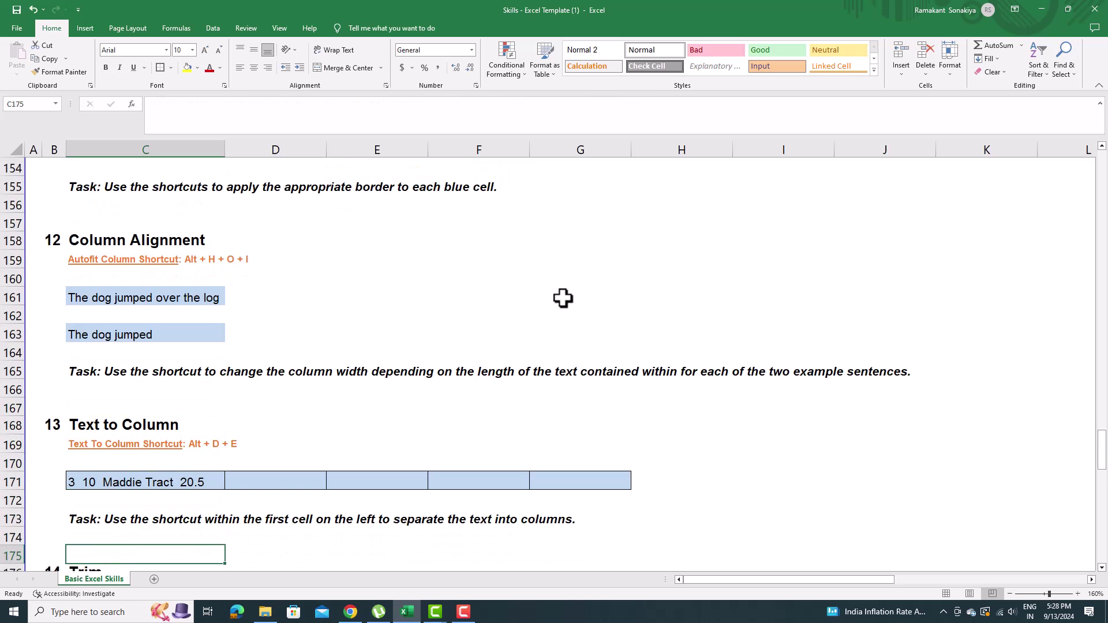
Split C171's '3 10 Maddie Tract 20.5' into five columns, replacing the neighbouring cells
{"action": "key", "text": "Up"}
{"action": "key", "text": "Up"}
{"action": "key", "text": "Up"}
{"action": "key", "text": "Up"}
{"action": "key", "text": "Up"}
{"action": "key", "text": "Up"}
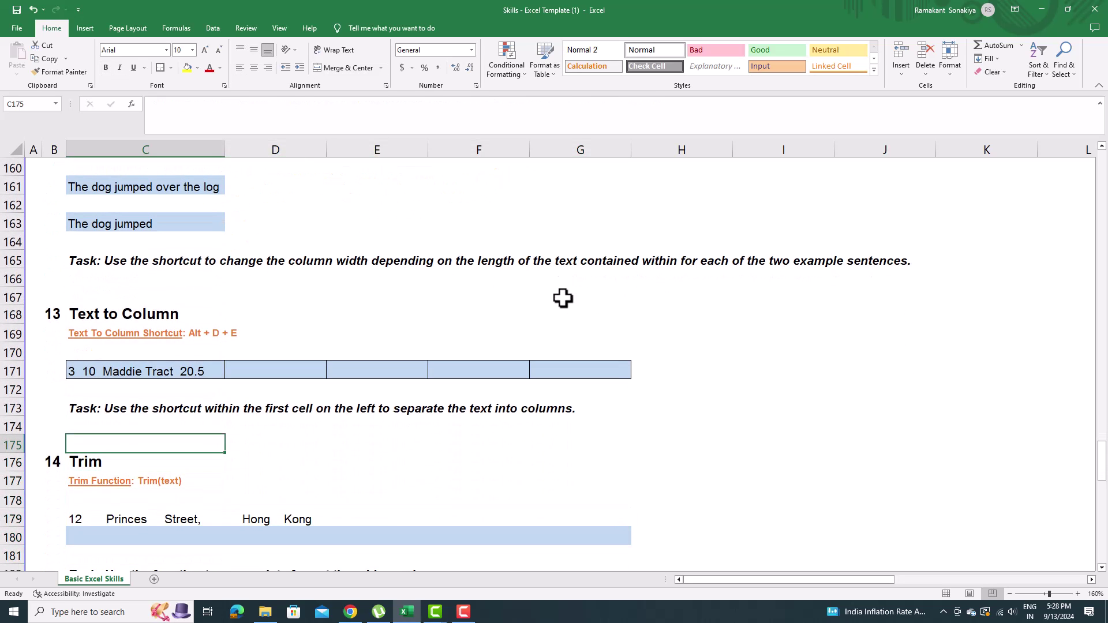
{"action": "key", "text": "Right"}
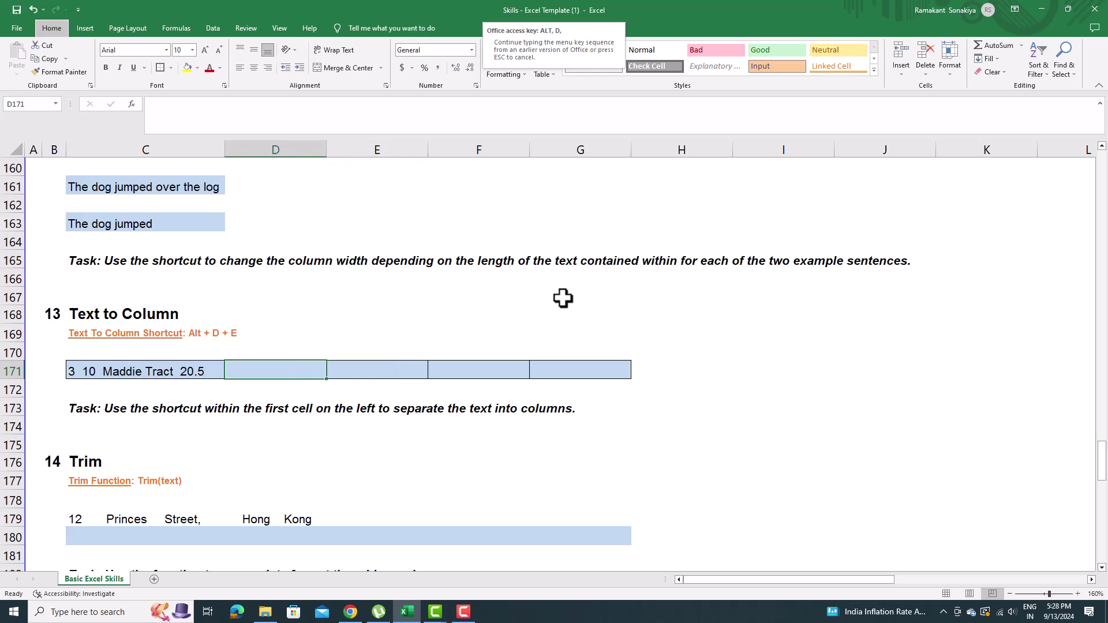
{"action": "key", "text": "Left"}
{"action": "key", "text": "ctrl+c"}
{"action": "key", "text": "alt+d"}
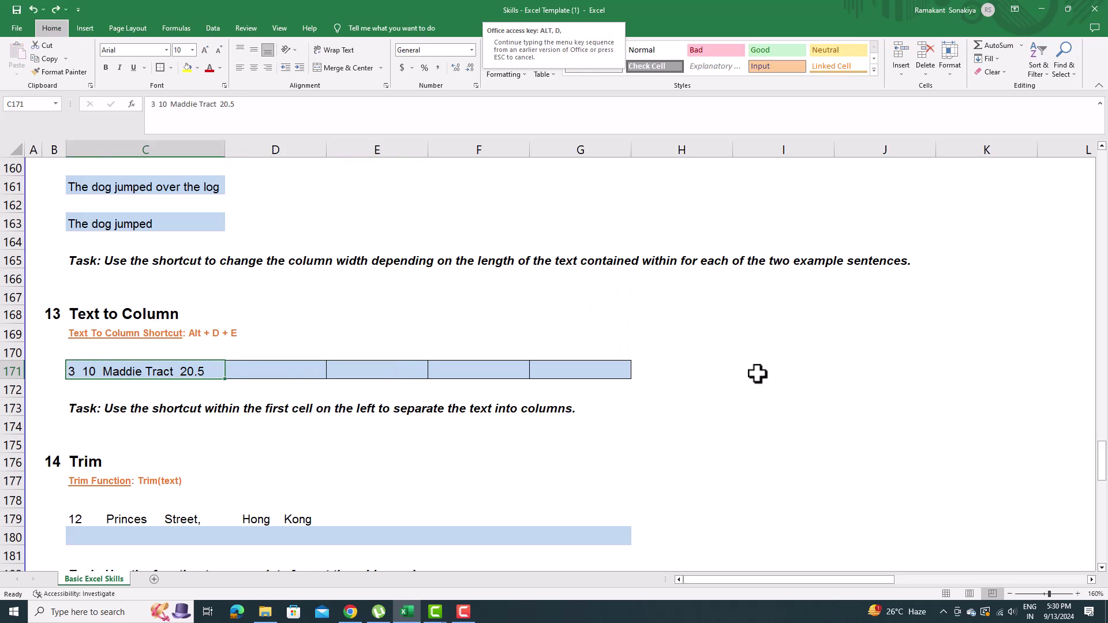
{"action": "key", "text": "e"}
{"action": "key", "text": "Return"}
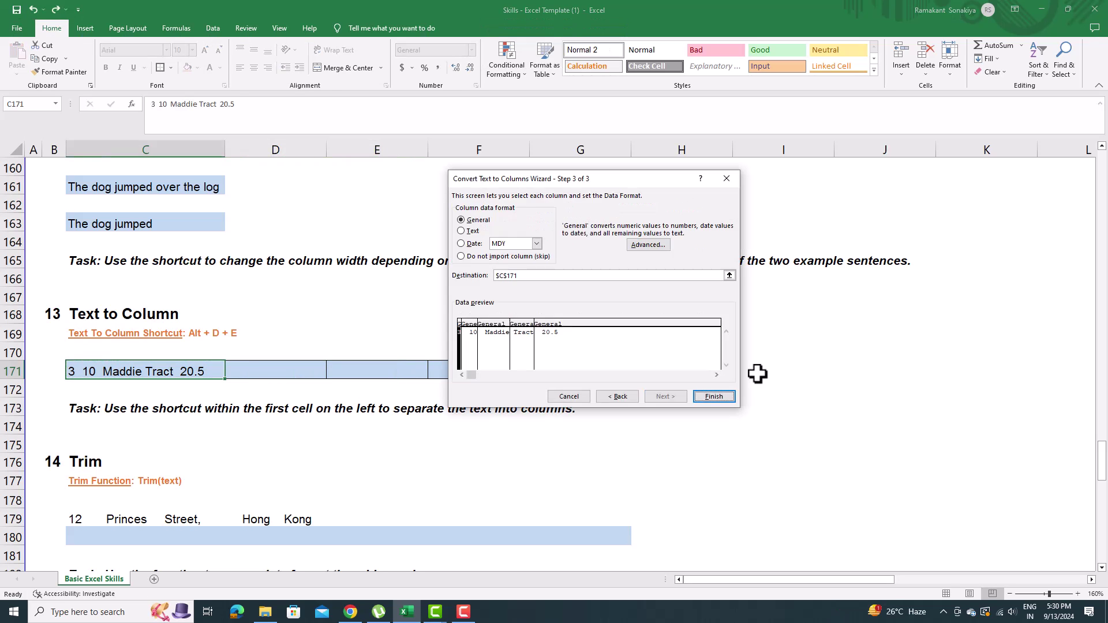
{"action": "key", "text": "alt+f"}
{"action": "key", "text": "Return"}
{"action": "key", "text": "Down"}
{"action": "key", "text": "Down"}
{"action": "key", "text": "Down"}
{"action": "key", "text": "Down"}
{"action": "key", "text": "Down"}
{"action": "key", "text": "Down"}
{"action": "key", "text": "Down"}
{"action": "key", "text": "Down"}
{"action": "key", "text": "Down"}
{"action": "key", "text": "Down"}
{"action": "key", "text": "Down"}
{"action": "key", "text": "Down"}
{"action": "key", "text": "Down"}
{"action": "key", "text": "Down"}
{"action": "key", "text": "Down"}
{"action": "key", "text": "Down"}
{"action": "key", "text": "Down"}
{"action": "key", "text": "Down"}
{"action": "key", "text": "Down"}
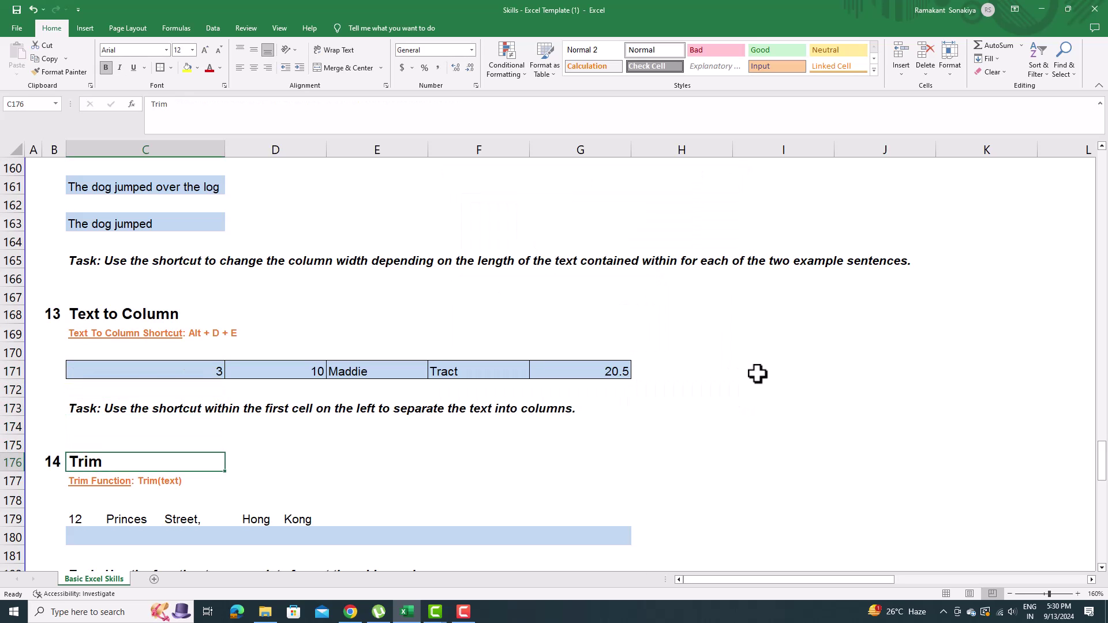
Enter =TRIM(C179) in C180 to show '12 Princes Street, Hong Kong' with single spaces
{"action": "key", "text": "Up"}
{"action": "key", "text": "Up"}
{"action": "key", "text": "Up"}
{"action": "key", "text": "Up"}
{"action": "key", "text": "Up"}
{"action": "key", "text": "Up"}
{"action": "key", "text": "Up"}
{"action": "key", "text": "Up"}
{"action": "key", "text": "Up"}
{"action": "key", "text": "Up"}
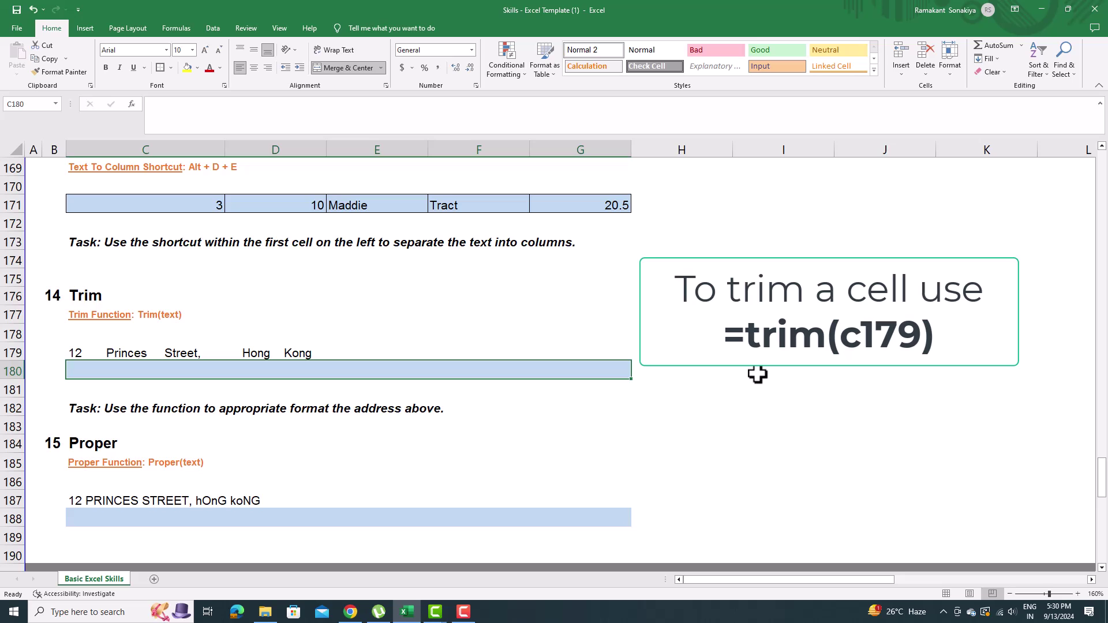
{"action": "type", "text": "=trim"}
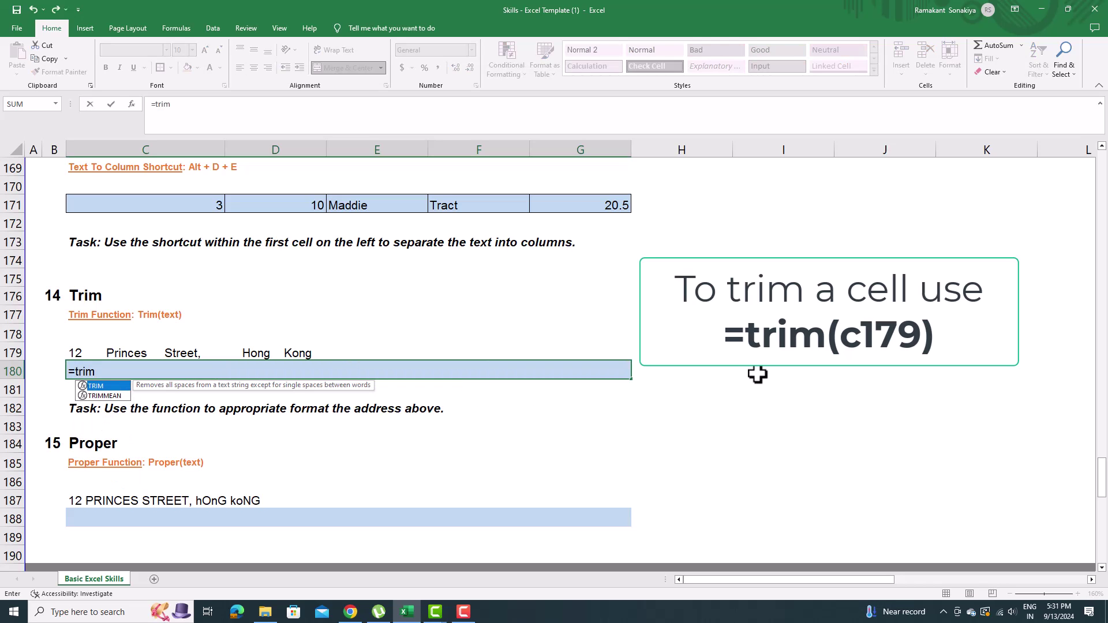
{"action": "key", "text": "Tab"}
{"action": "key", "text": "Up"}
{"action": "key", "text": "Return"}
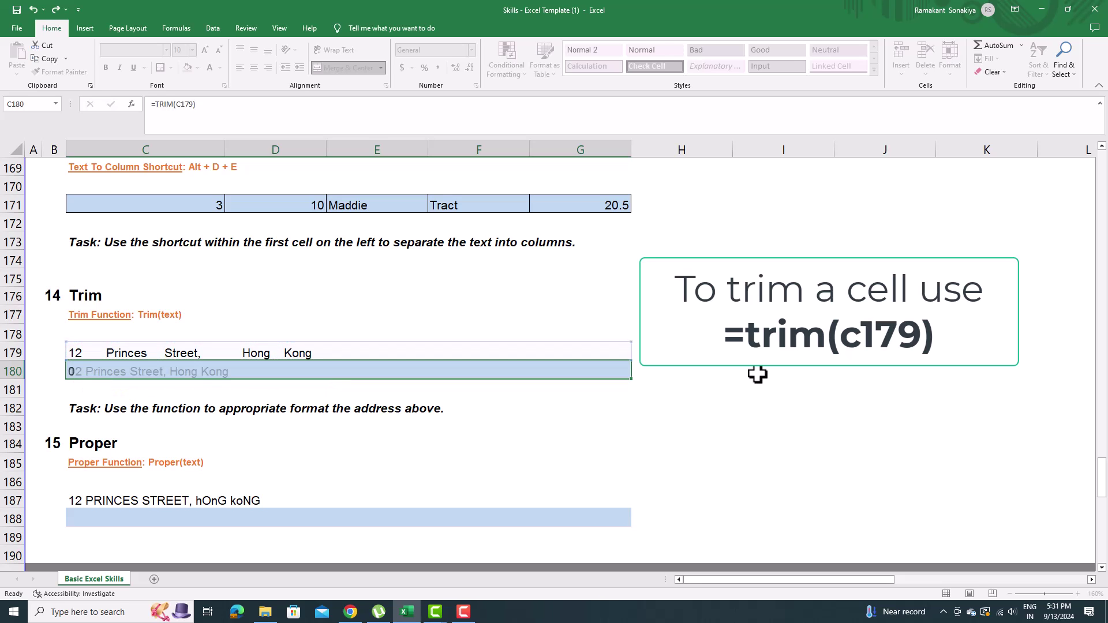
Enter =PROPER(C187) in C188 to show '12 Princes Street, Hong Kong'
{"action": "key", "text": "Down"}
{"action": "key", "text": "Down"}
{"action": "key", "text": "Down"}
{"action": "key", "text": "Down"}
{"action": "key", "text": "Down"}
{"action": "key", "text": "Down"}
{"action": "key", "text": "Down"}
{"action": "key", "text": "Down"}
{"action": "key", "text": "Down"}
{"action": "key", "text": "Down"}
{"action": "key", "text": "Down"}
{"action": "key", "text": "Down"}
{"action": "key", "text": "Down"}
{"action": "key", "text": "Down"}
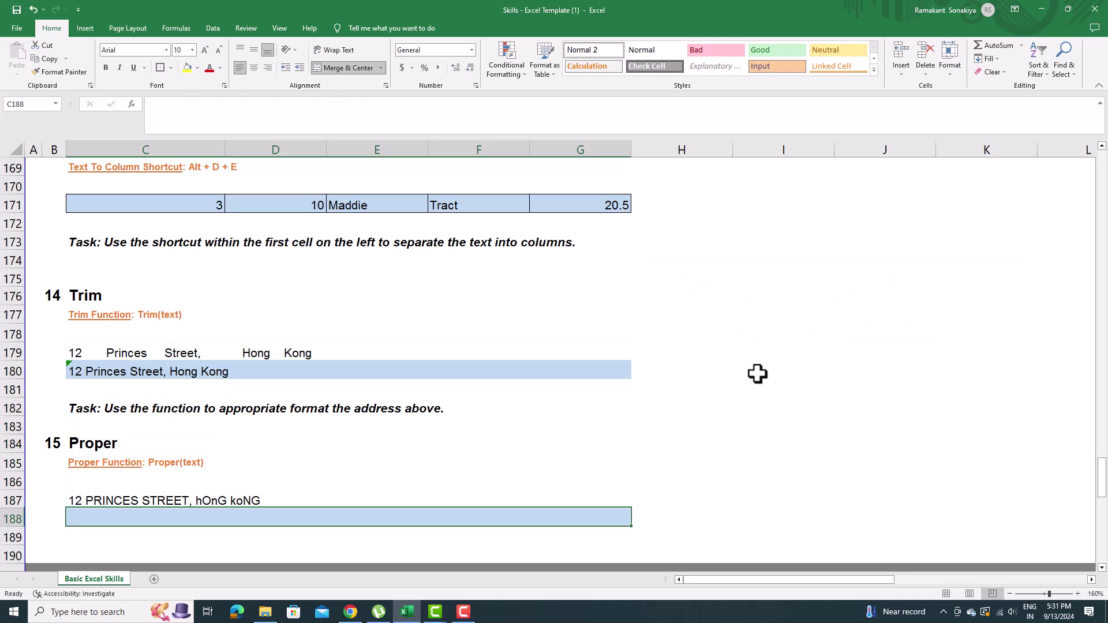
{"action": "key", "text": "Up"}
{"action": "key", "text": "Up"}
{"action": "key", "text": "Up"}
{"action": "key", "text": "Up"}
{"action": "key", "text": "Up"}
{"action": "key", "text": "Up"}
{"action": "key", "text": "Up"}
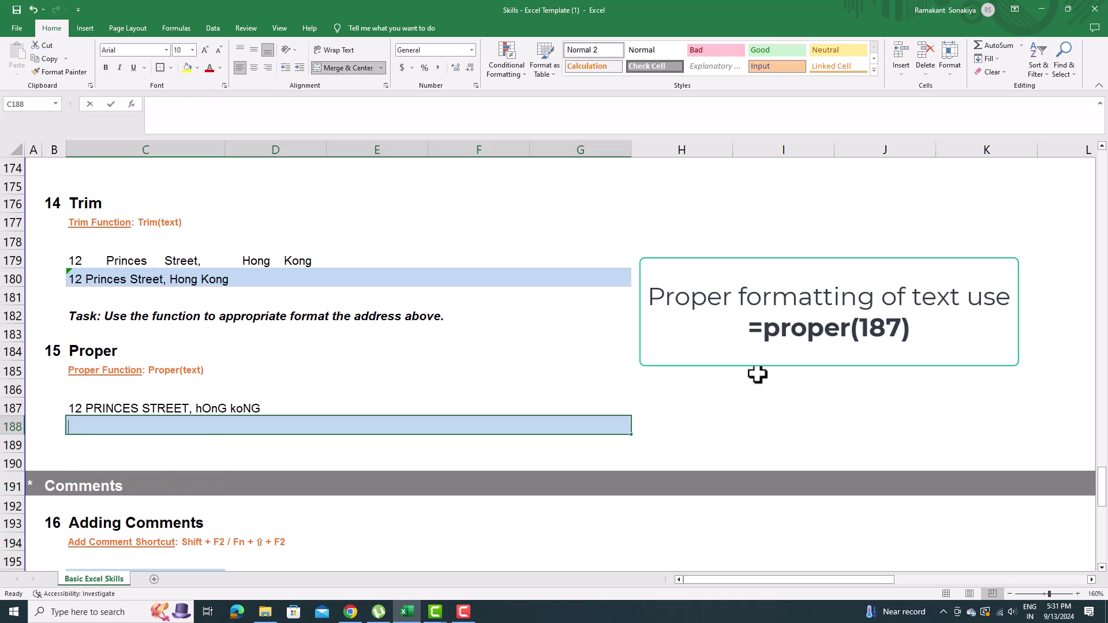
{"action": "type", "text": "=prop"}
{"action": "key", "text": "Tab"}
{"action": "key", "text": "Up"}
{"action": "type", "text": ")"}
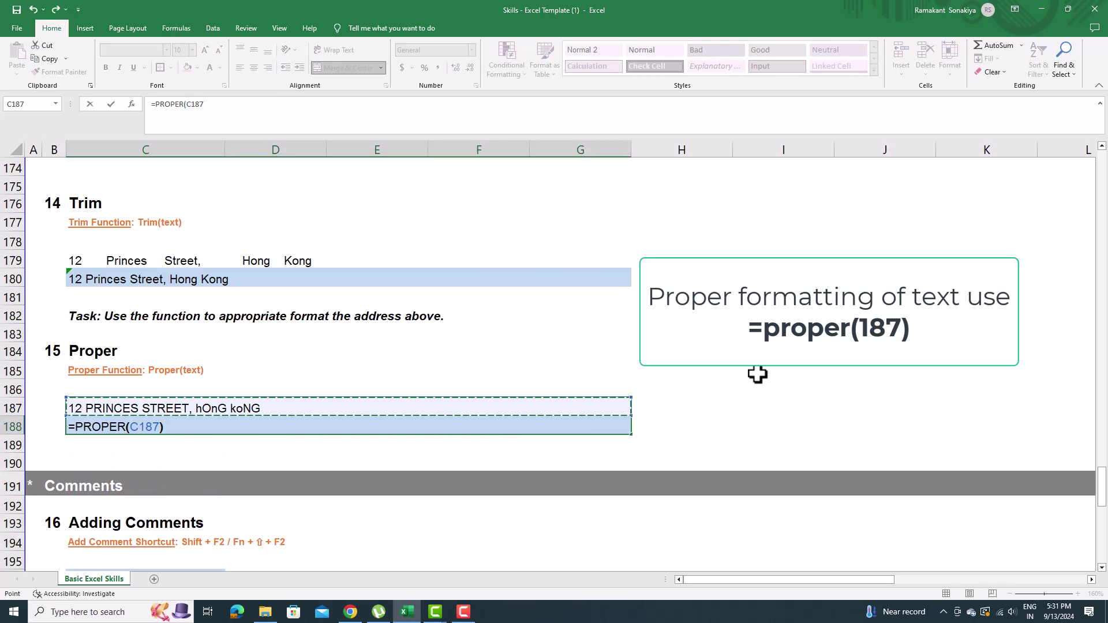
{"action": "key", "text": "Return"}
{"action": "key", "text": "Down"}
{"action": "key", "text": "Down"}
{"action": "key", "text": "Down"}
{"action": "key", "text": "Down"}
{"action": "key", "text": "Down"}
{"action": "key", "text": "Down"}
{"action": "key", "text": "Down"}
{"action": "key", "text": "Down"}
{"action": "key", "text": "Down"}
{"action": "key", "text": "Down"}
{"action": "key", "text": "Down"}
{"action": "key", "text": "Down"}
{"action": "key", "text": "Down"}
{"action": "key", "text": "Down"}
{"action": "key", "text": "Down"}
{"action": "key", "text": "Down"}
{"action": "key", "text": "Down"}
{"action": "key", "text": "Down"}
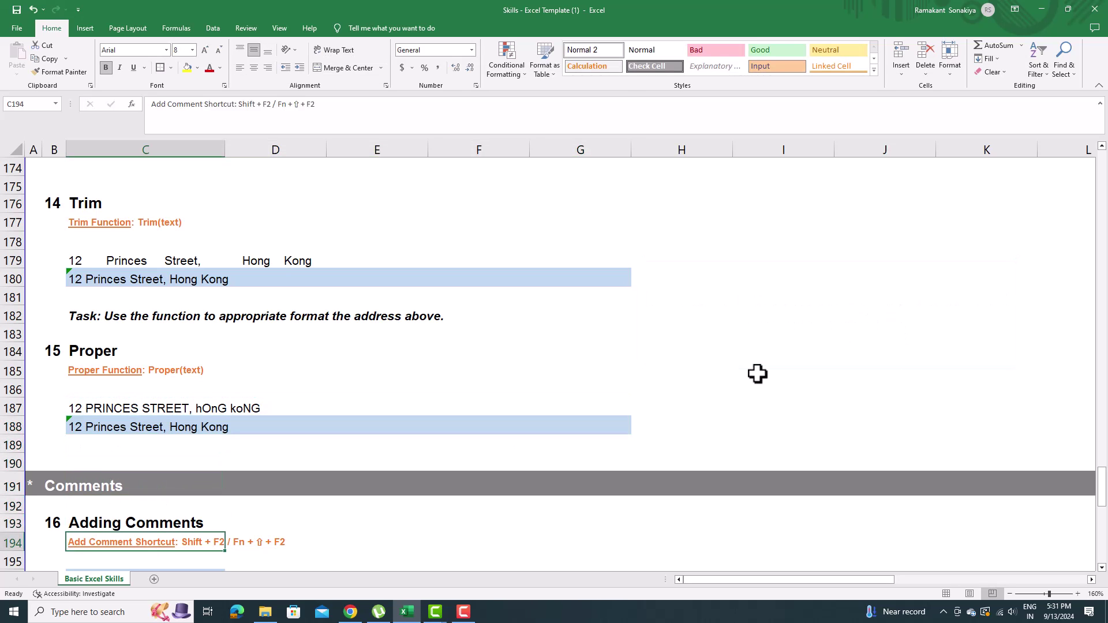
{"action": "key", "text": "Down"}
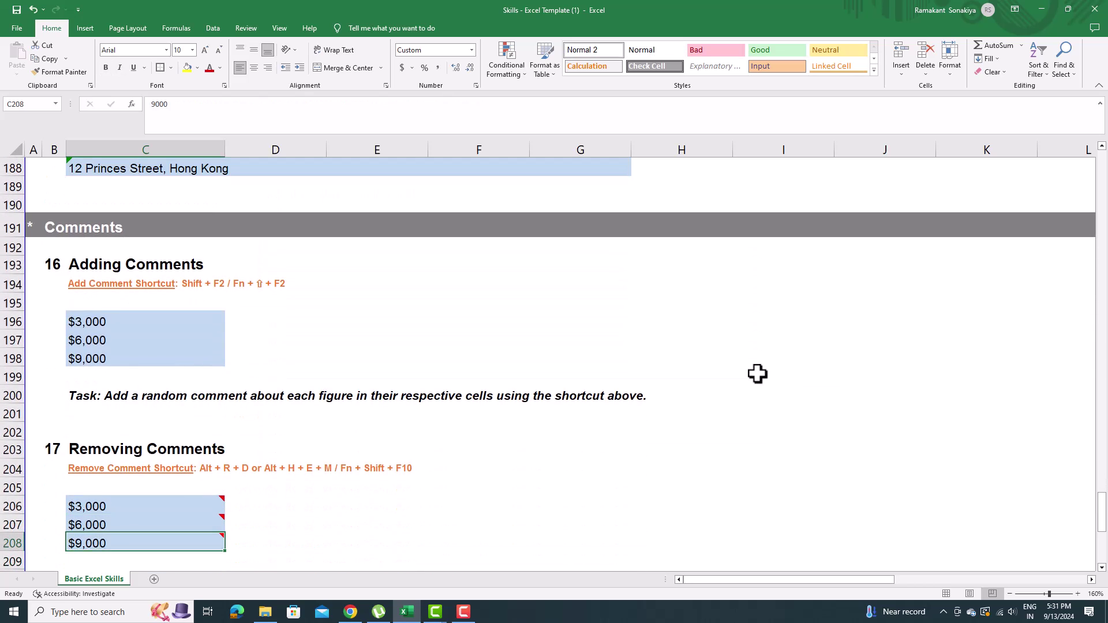
Add comments 'Hello', 'How you doing' and 'Better?' to the $3,000, $6,000 and $9,000 figures
{"action": "key", "text": "Up"}
{"action": "key", "text": "Up"}
{"action": "key", "text": "Up"}
{"action": "key", "text": "Up"}
{"action": "key", "text": "Up"}
{"action": "key", "text": "Up"}
{"action": "key", "text": "Up"}
{"action": "key", "text": "Up"}
{"action": "key", "text": "Up"}
{"action": "key", "text": "Up"}
{"action": "key", "text": "Up"}
{"action": "key", "text": "Up"}
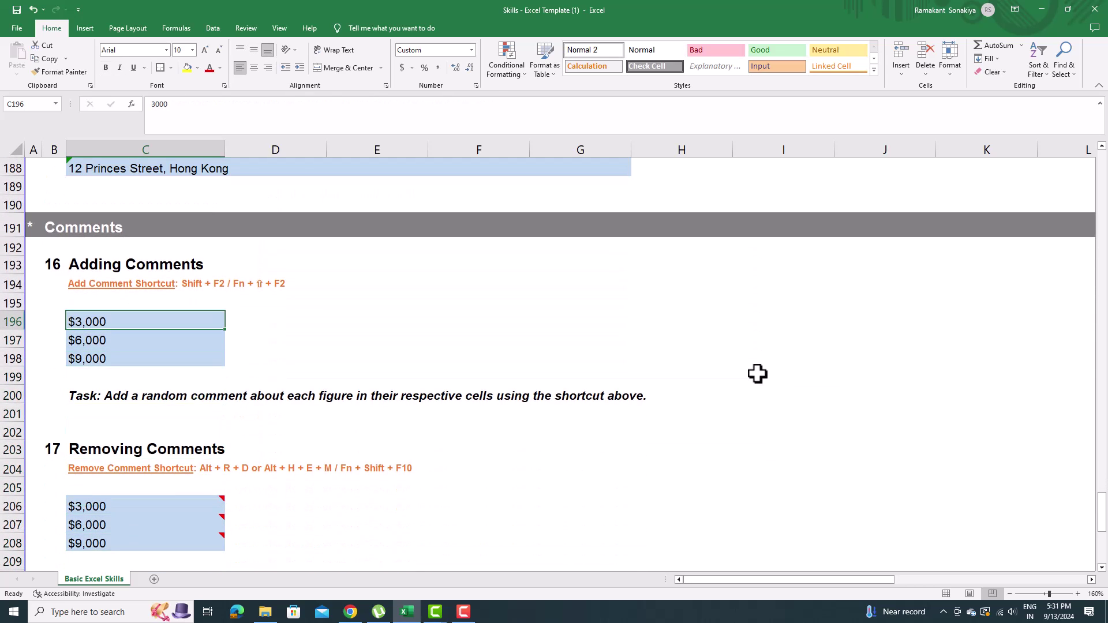
{"action": "key", "text": "shift+F2"}
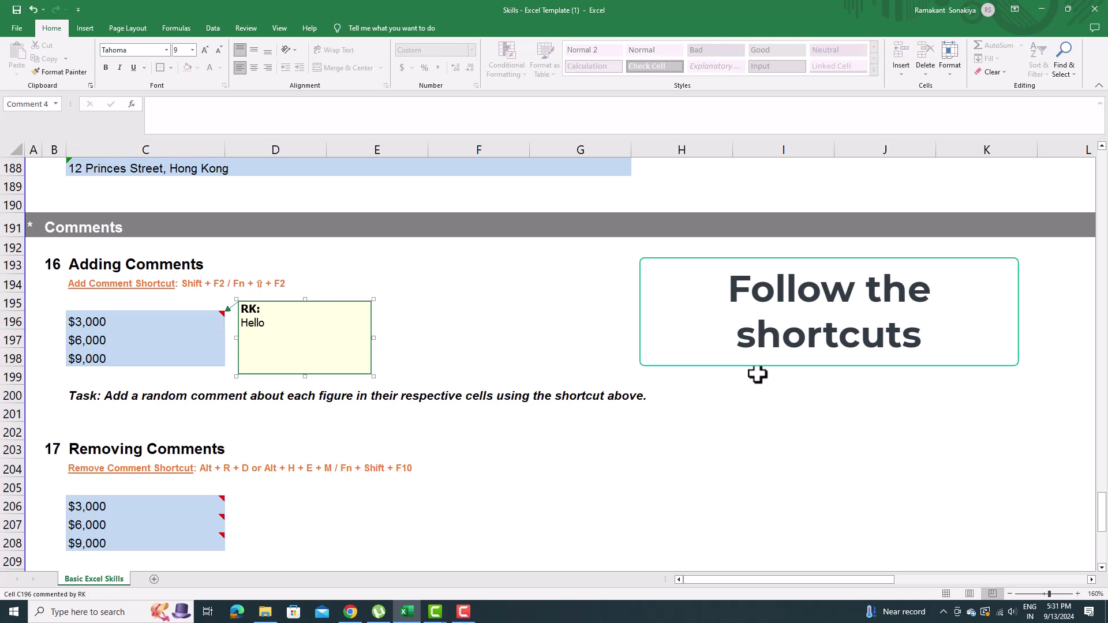
{"action": "key", "text": "Escape"}
{"action": "key", "text": "Down"}
{"action": "key", "text": "shift+Down"}
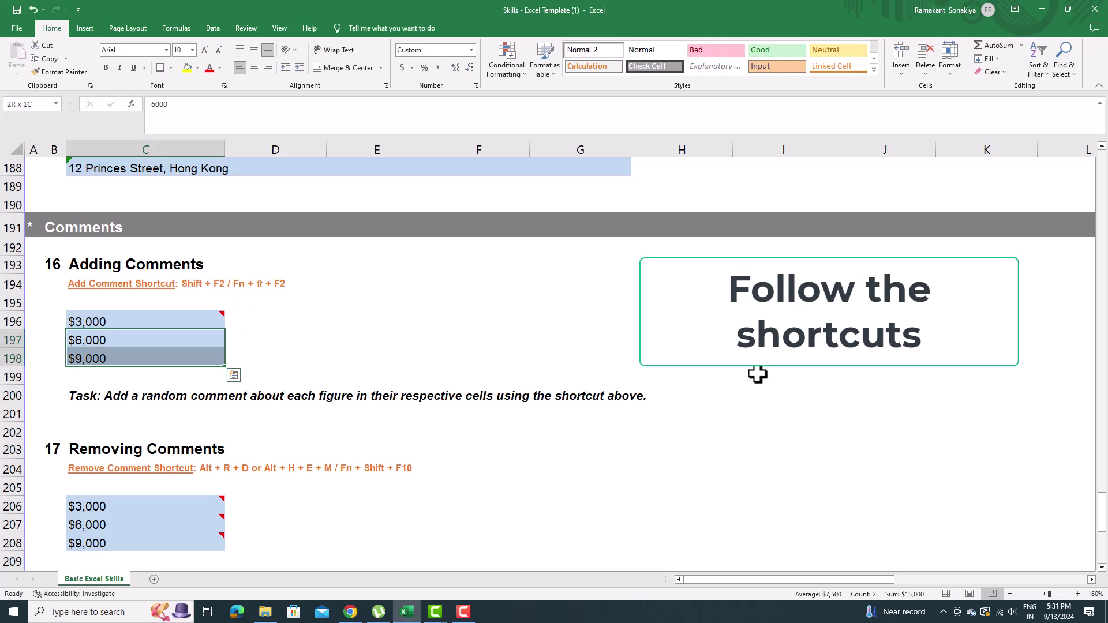
{"action": "key", "text": "shift+F2"}
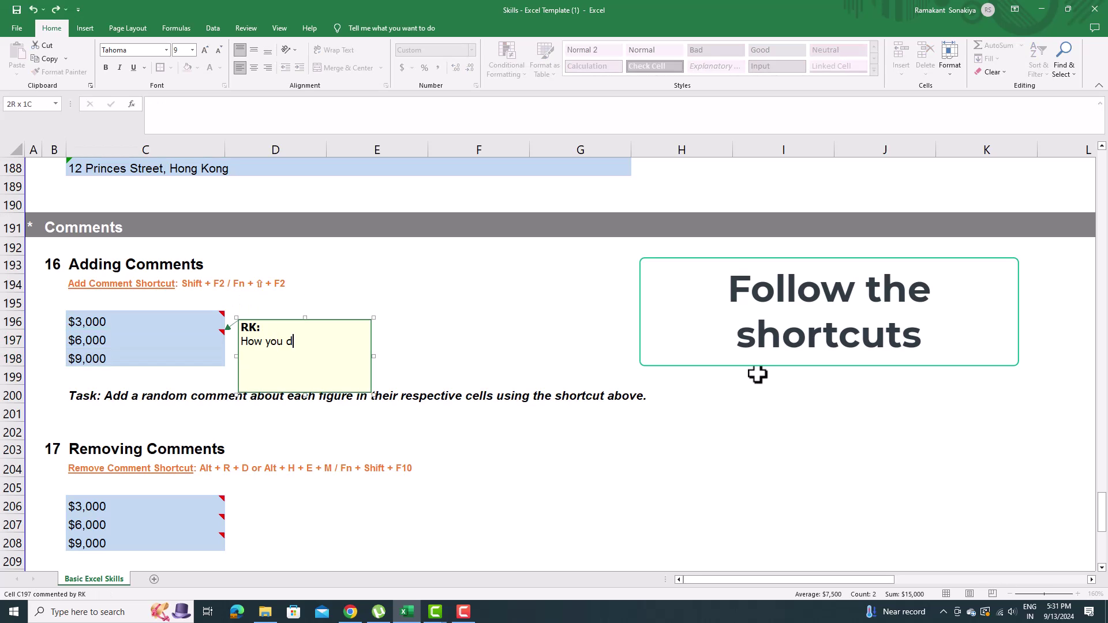
{"action": "key", "text": "Escape"}
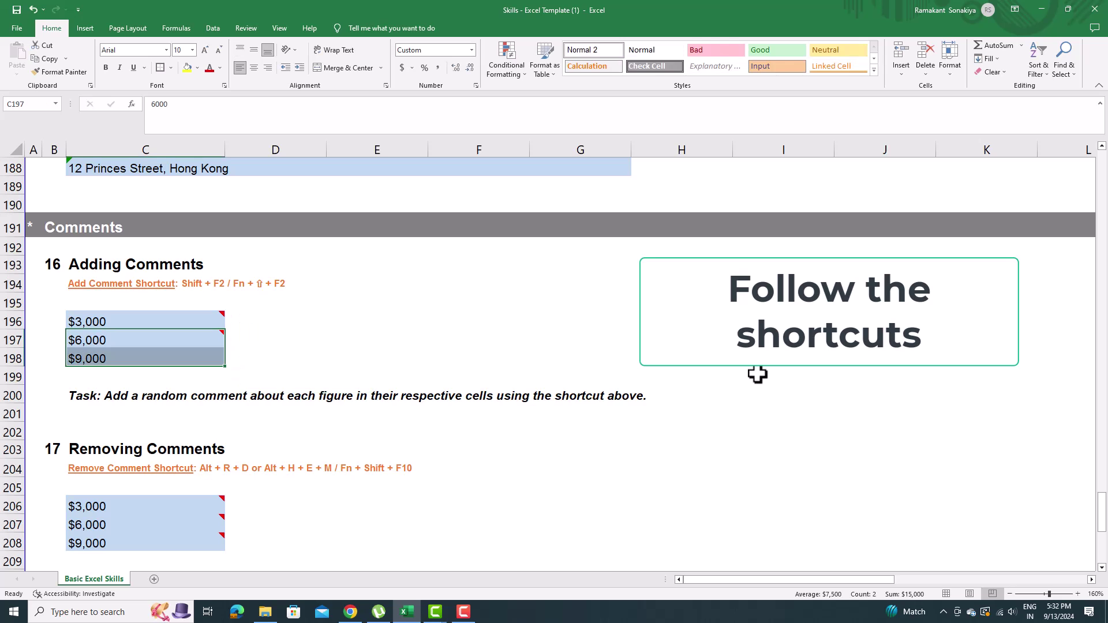
{"action": "key", "text": "Down"}
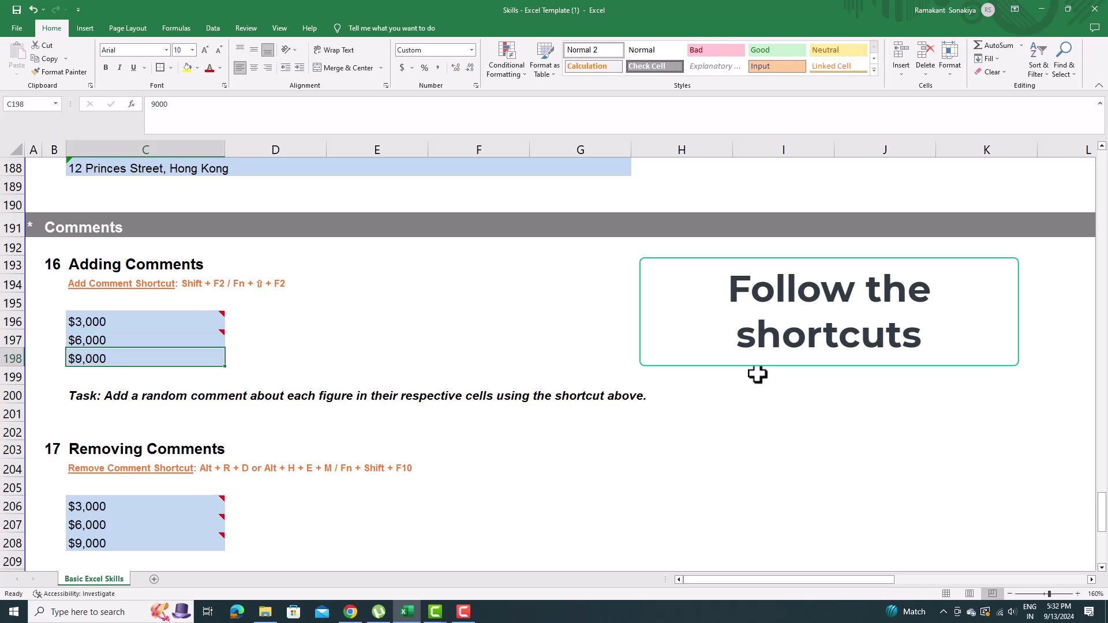
{"action": "key", "text": "shift+F2"}
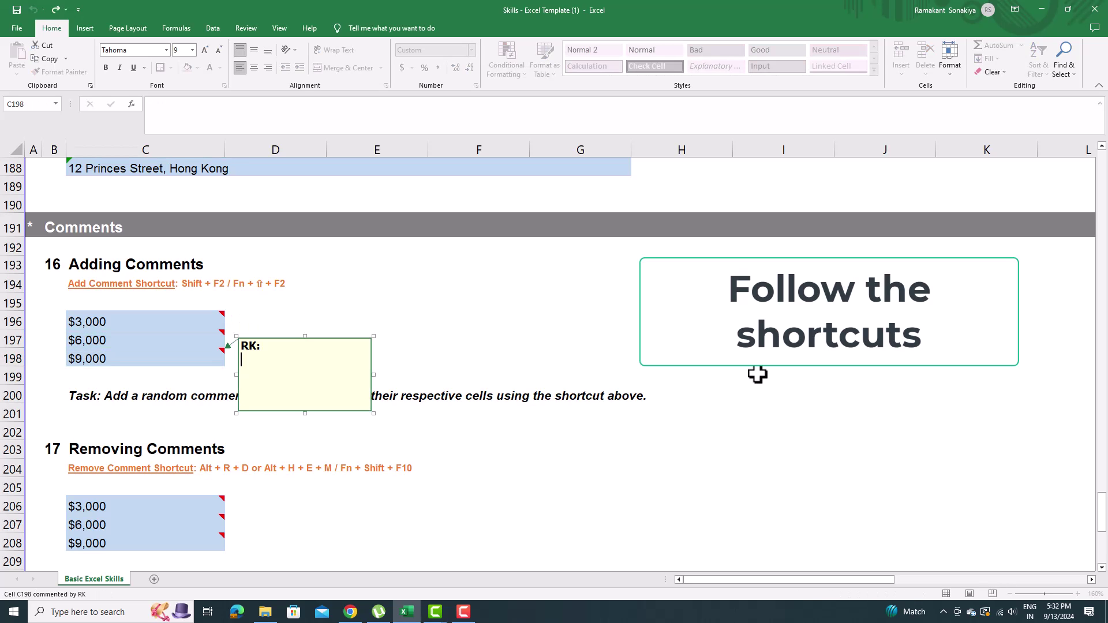
{"action": "type", "text": "Better?"}
{"action": "key", "text": "Escape"}
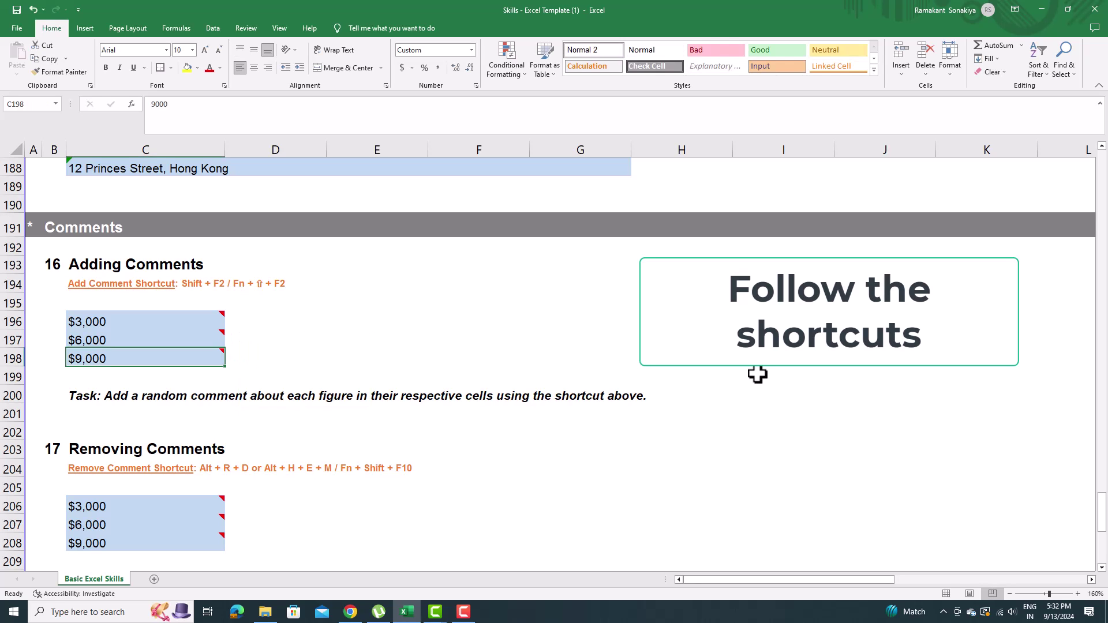
Delete the comments from the $3,000 and $6,000 Removing Comments figures
{"action": "key", "text": "Down"}
{"action": "key", "text": "Down"}
{"action": "key", "text": "Down"}
{"action": "key", "text": "Down"}
{"action": "key", "text": "Down"}
{"action": "key", "text": "Down"}
{"action": "key", "text": "Down"}
{"action": "key", "text": "Down"}
{"action": "key", "text": "alt+r"}
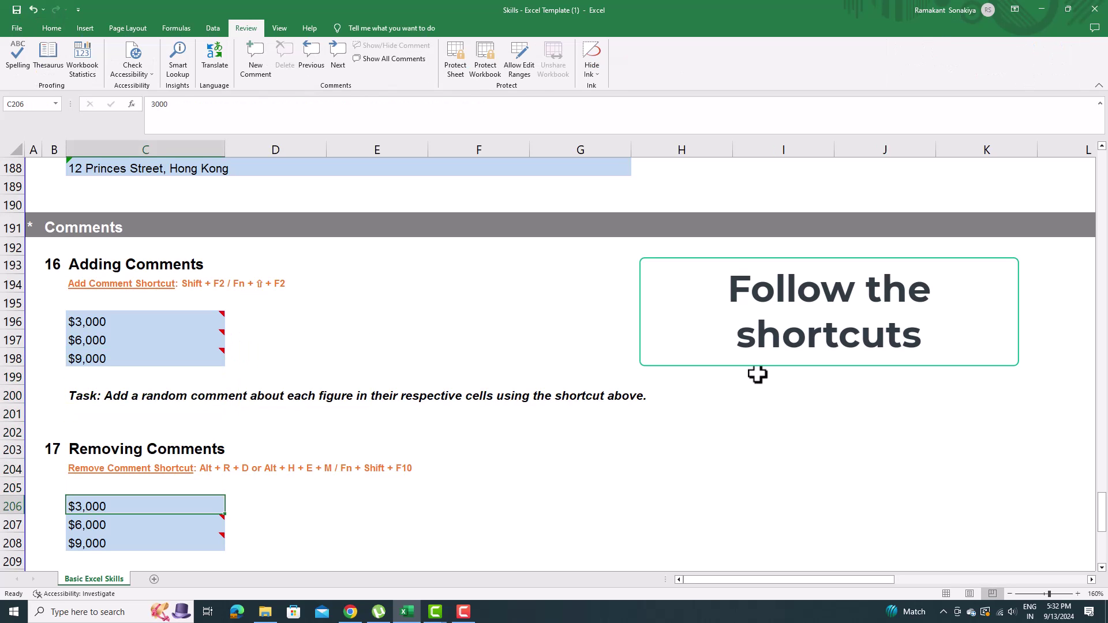
{"action": "key", "text": "d"}
{"action": "key", "text": "Down"}
{"action": "key", "text": "alt+r"}
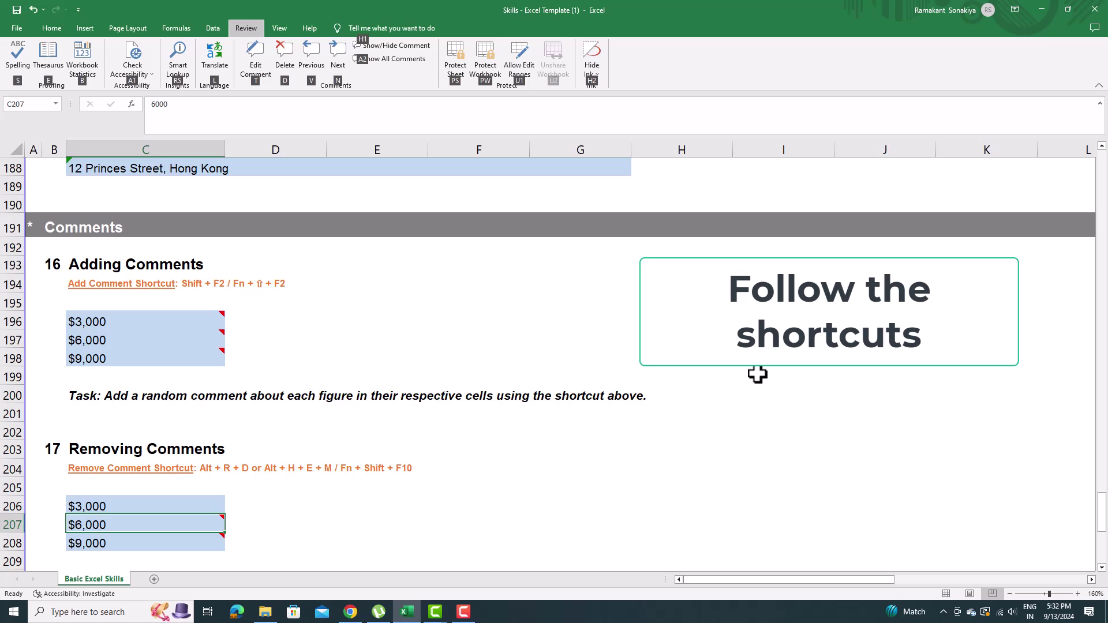
{"action": "key", "text": "d"}
{"action": "key", "text": "Down"}
{"action": "key", "text": "alt+r"}
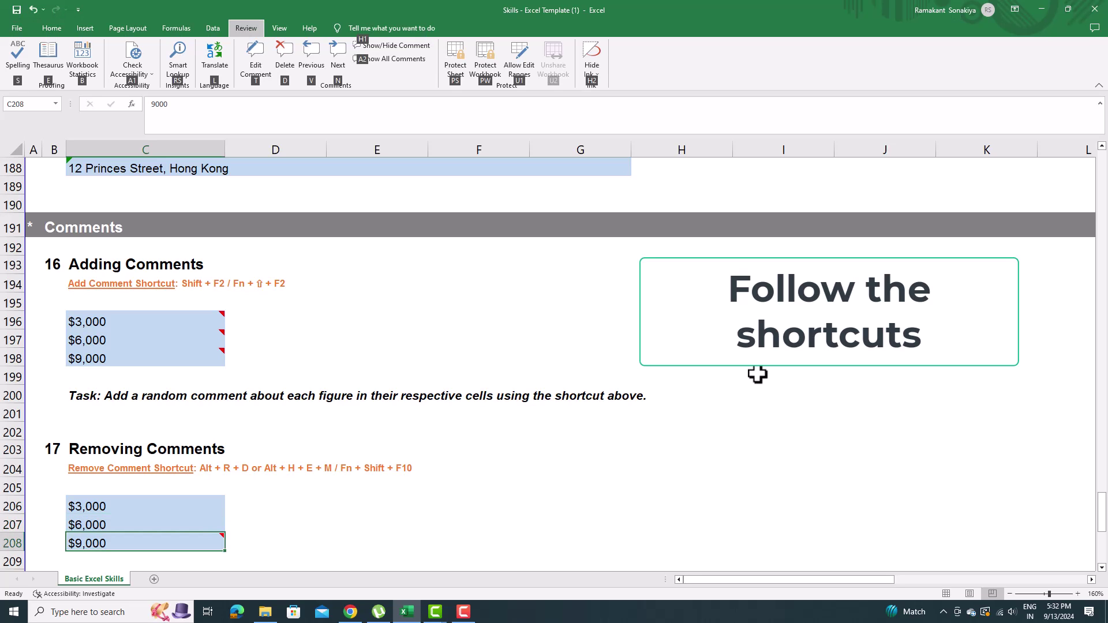
Clear the $9,000 figure's comment, then name the 9.0% cost of equity 'Re'
{"action": "key", "text": "d"}
{"action": "key", "text": "Down"}
{"action": "key", "text": "Down"}
{"action": "key", "text": "Down"}
{"action": "key", "text": "Down"}
{"action": "key", "text": "Down"}
{"action": "key", "text": "Down"}
{"action": "key", "text": "Down"}
{"action": "key", "text": "Down"}
{"action": "key", "text": "Down"}
{"action": "key", "text": "Down"}
{"action": "key", "text": "Down"}
{"action": "key", "text": "Down"}
{"action": "key", "text": "Down"}
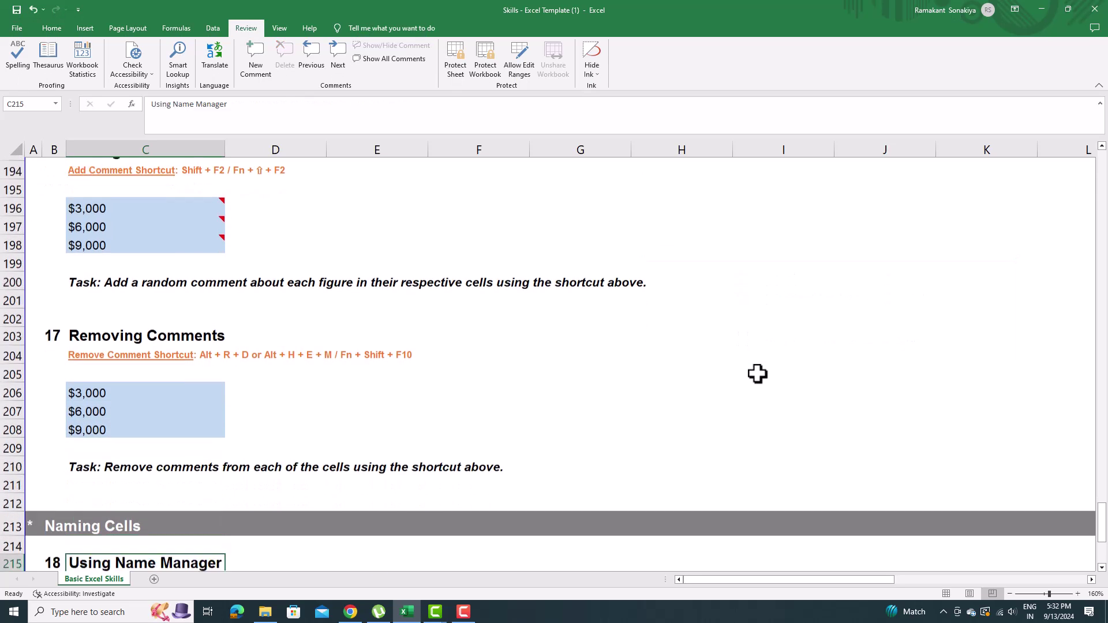
{"action": "key", "text": "Down"}
{"action": "key", "text": "Down"}
{"action": "key", "text": "Down"}
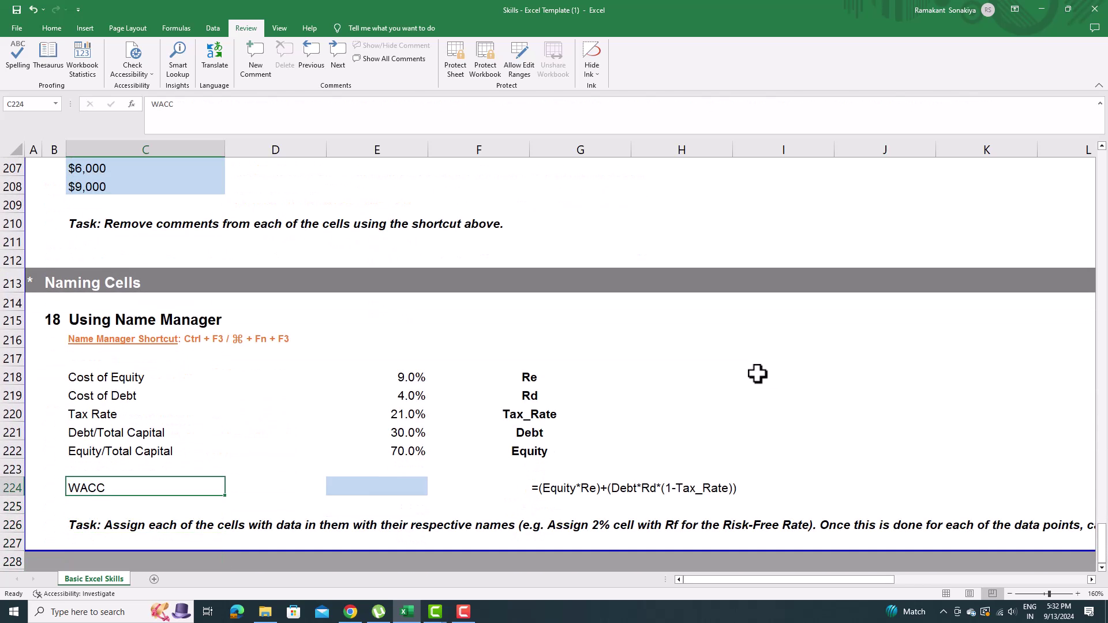
{"action": "key", "text": "Right"}
{"action": "key", "text": "Right"}
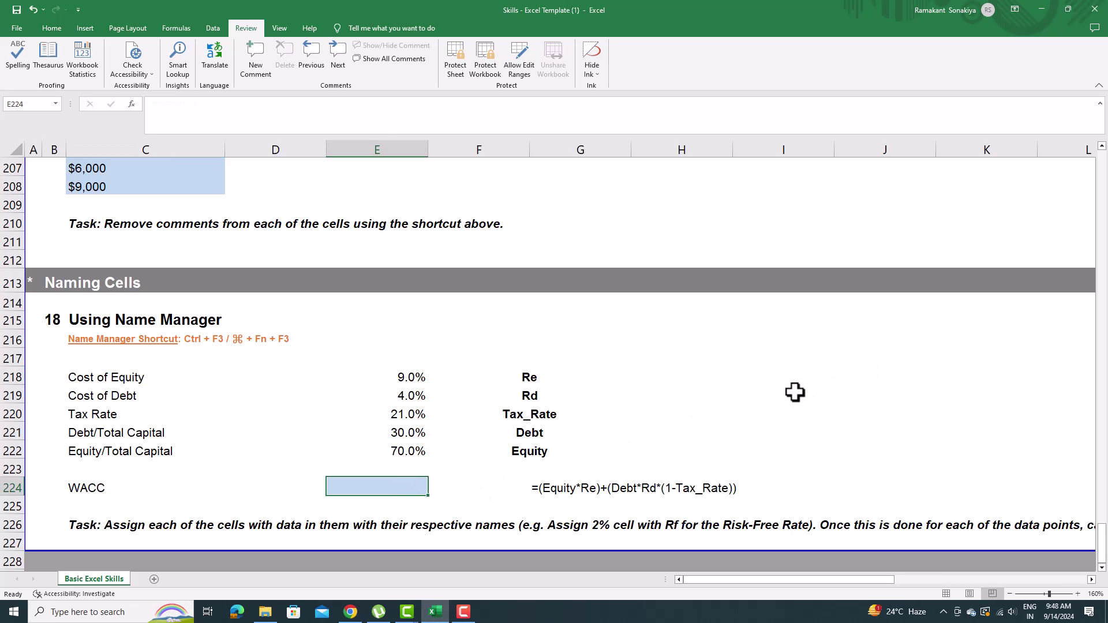
{"action": "key", "text": "ctrl+F3"}
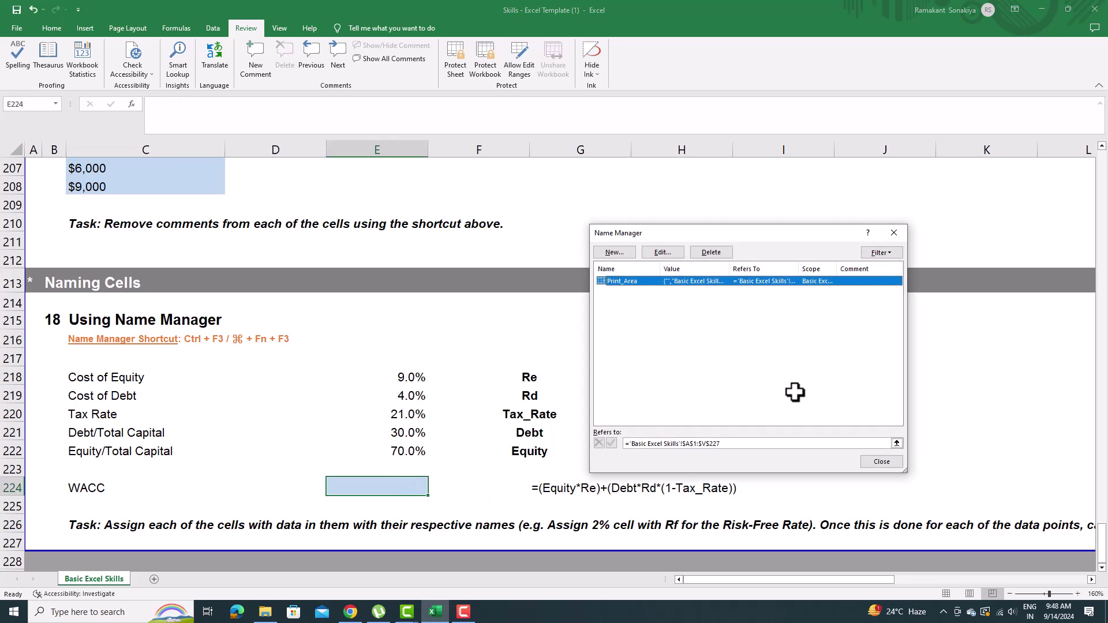
{"action": "left_click", "coordinate": [613, 254]}
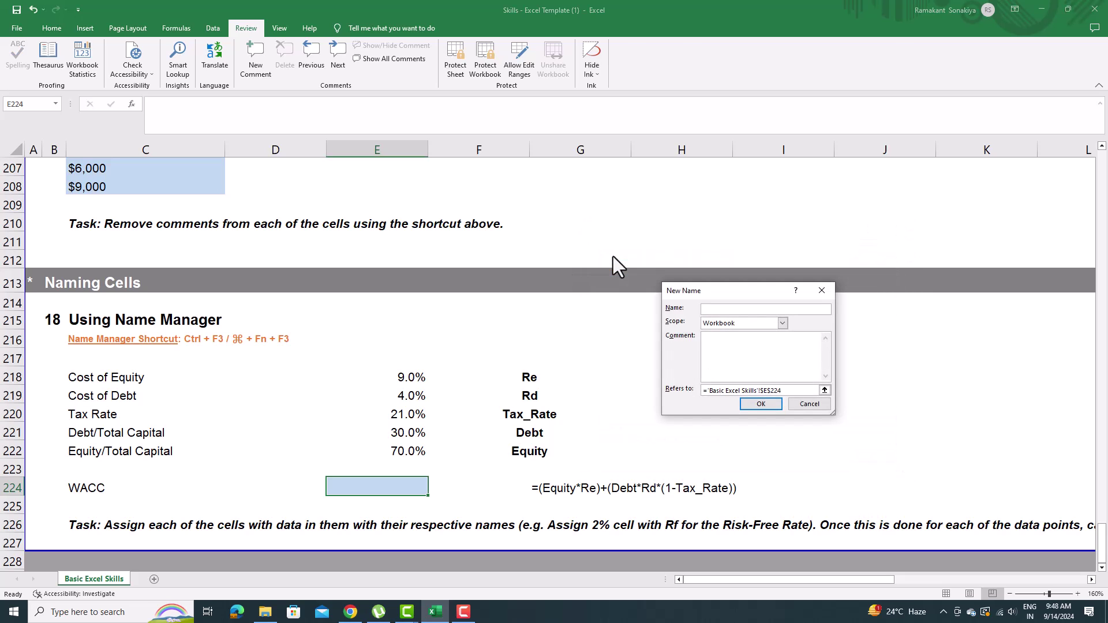
{"action": "type", "text": "Re"}
{"action": "key", "text": "Tab"}
{"action": "key", "text": "Tab"}
{"action": "key", "text": "Tab"}
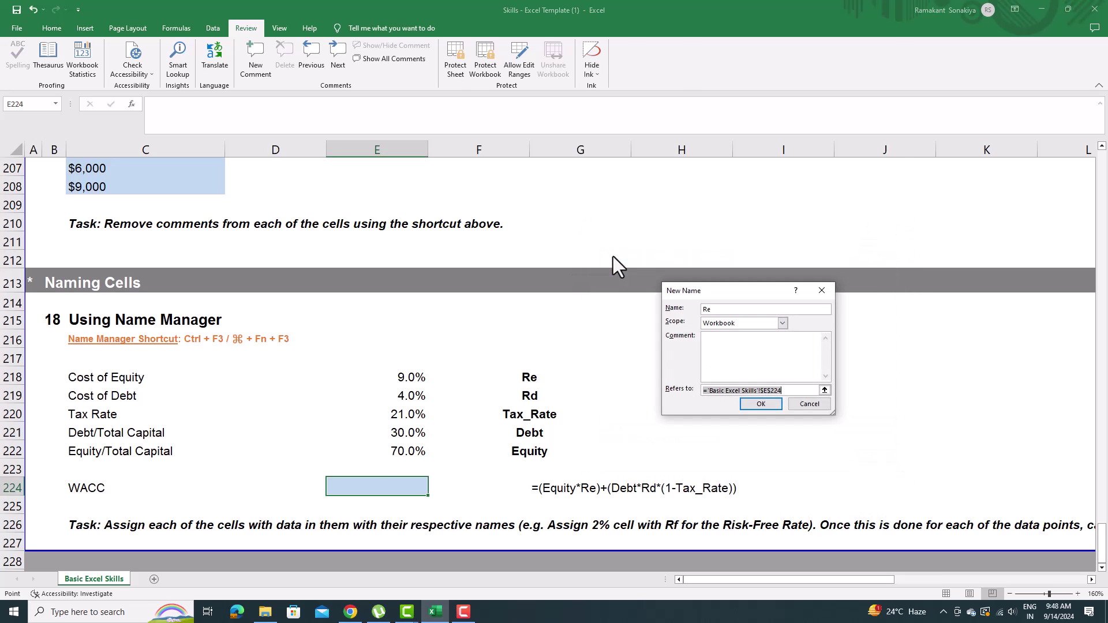
{"action": "key", "text": "Up"}
{"action": "key", "text": "Up"}
{"action": "key", "text": "Up"}
{"action": "key", "text": "Up"}
{"action": "key", "text": "Up"}
{"action": "key", "text": "Up"}
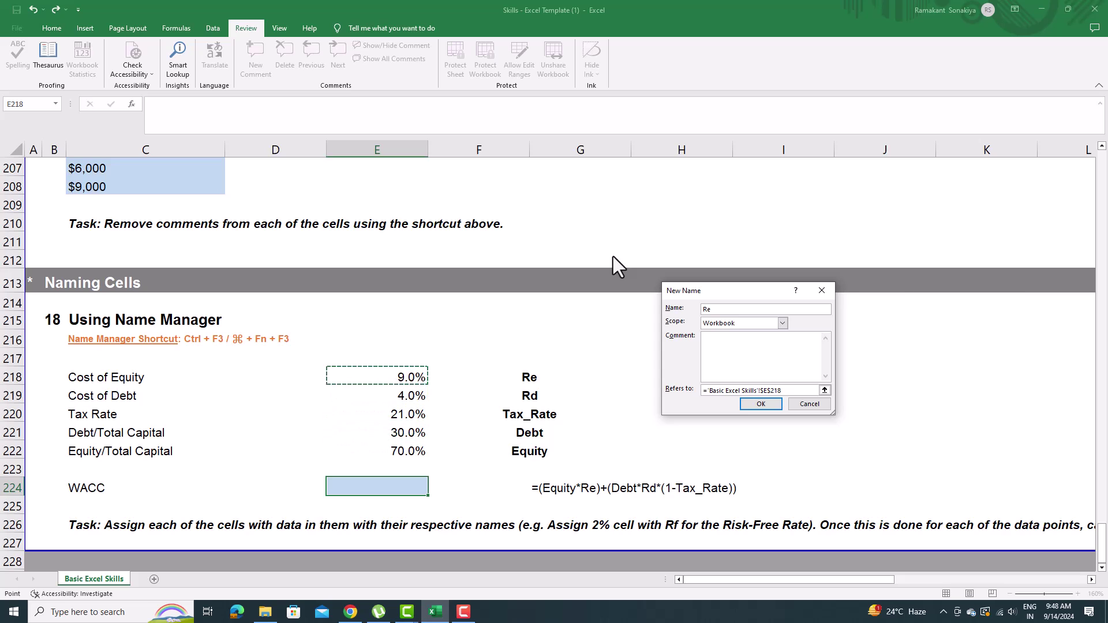
{"action": "key", "text": "Return"}
Define names Rd for the 4.0% cost of debt and Tax_Rate for the 21.0% rate
{"action": "left_click", "coordinate": [612, 254]}
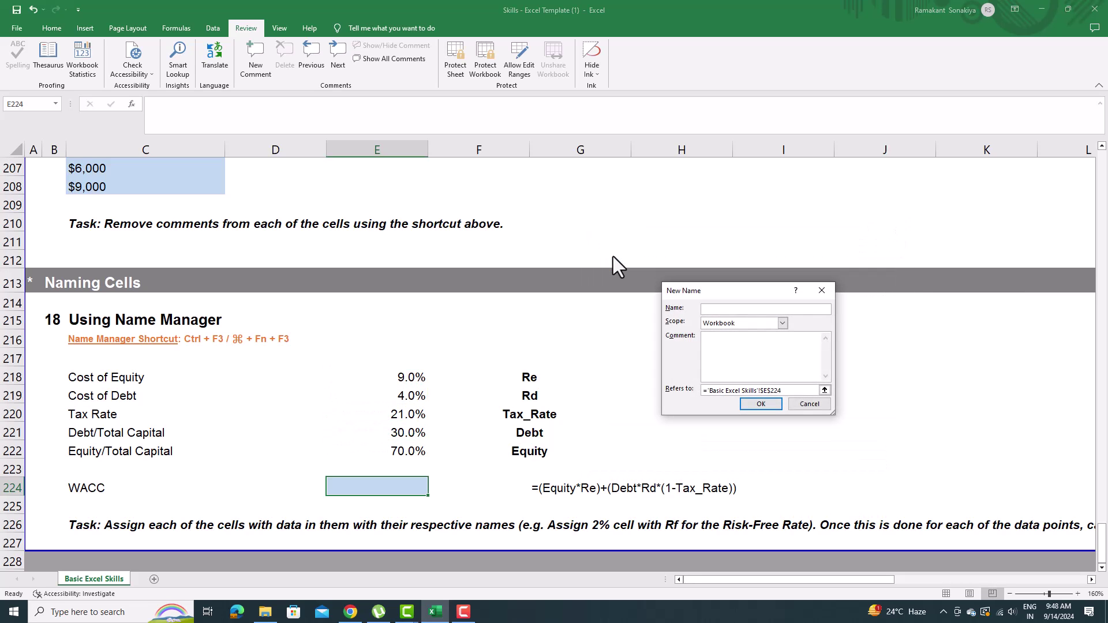
{"action": "type", "text": "Rd"}
{"action": "key", "text": "Tab"}
{"action": "key", "text": "Tab"}
{"action": "key", "text": "Tab"}
{"action": "key", "text": "Up"}
{"action": "key", "text": "Up"}
{"action": "key", "text": "Up"}
{"action": "key", "text": "Up"}
{"action": "key", "text": "Up"}
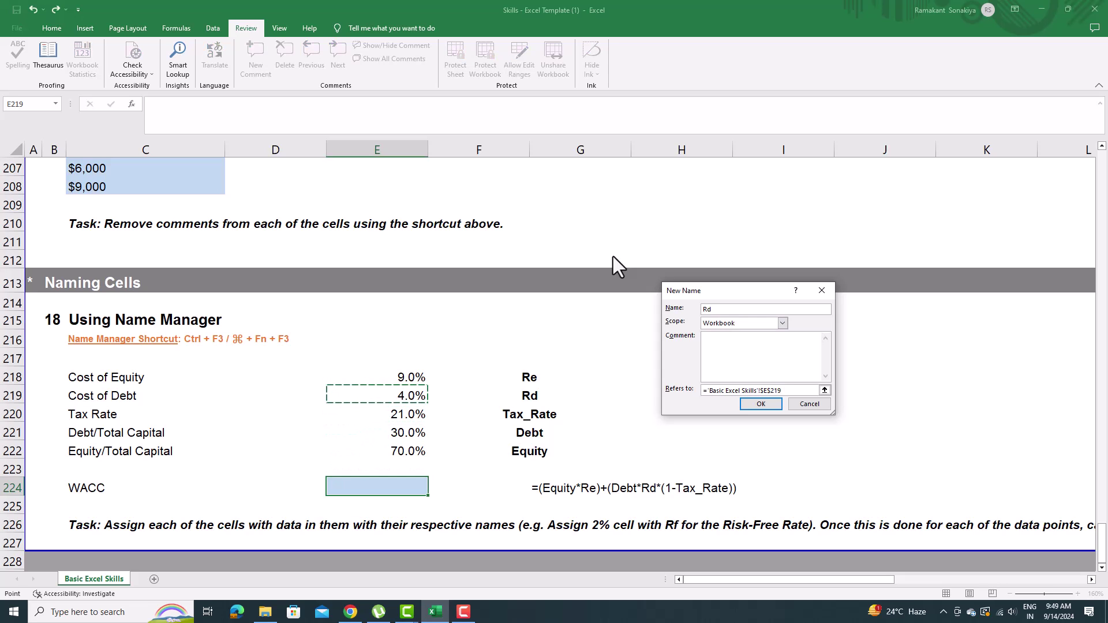
{"action": "left_click", "coordinate": [614, 254]}
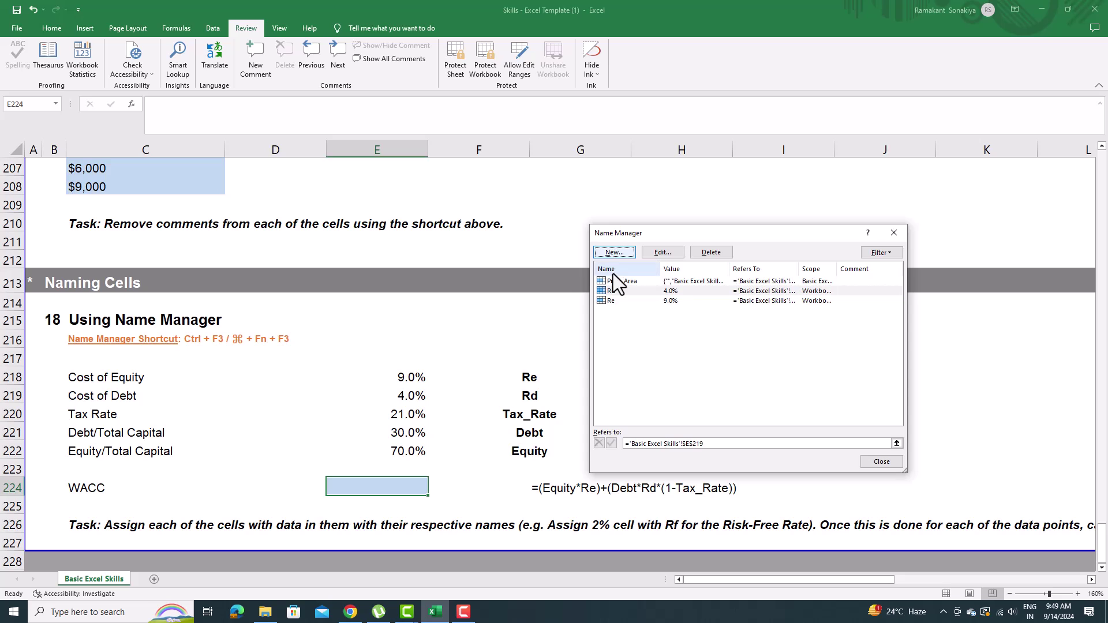
{"action": "left_click", "coordinate": [615, 254]}
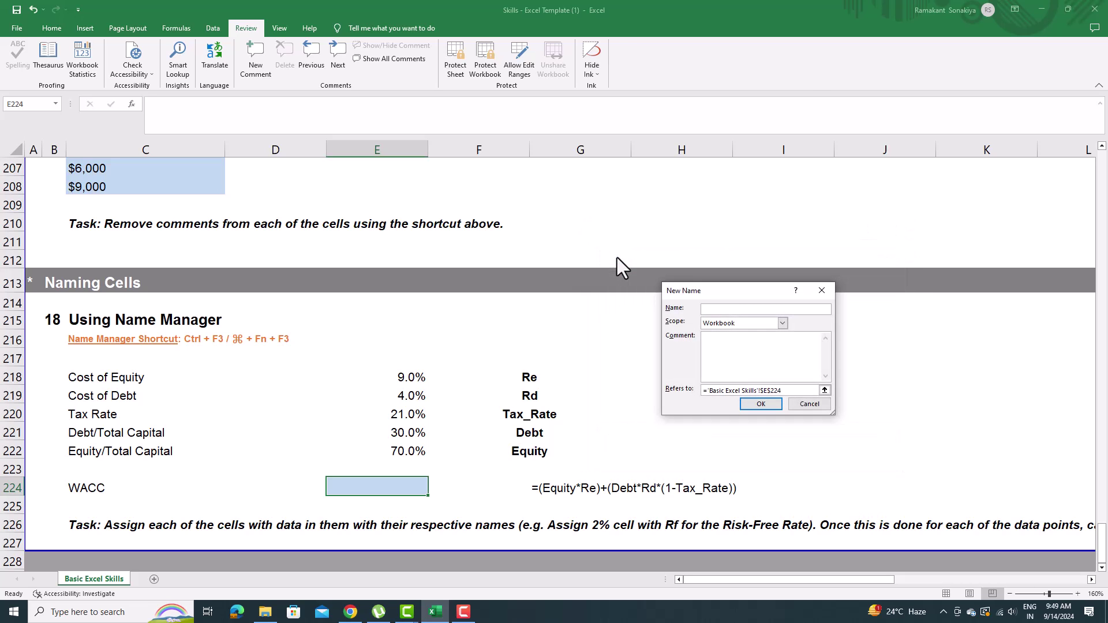
{"action": "type", "text": "Tax_Rate"}
{"action": "key", "text": "Tab"}
{"action": "key", "text": "Tab"}
{"action": "key", "text": "Tab"}
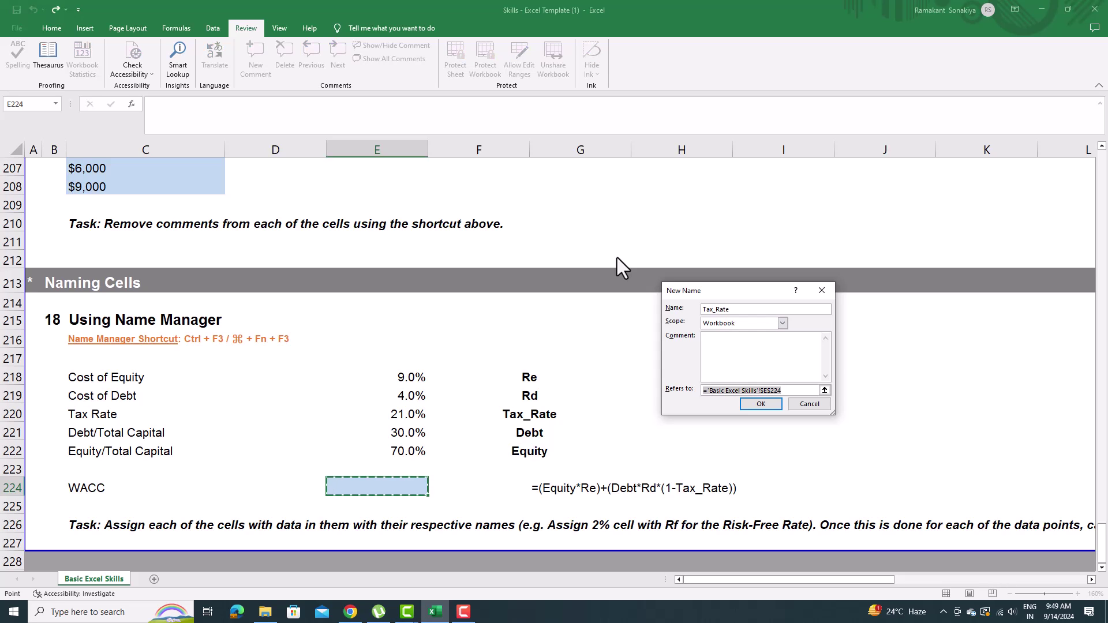
{"action": "key", "text": "Up"}
{"action": "key", "text": "Up"}
{"action": "key", "text": "Up"}
{"action": "key", "text": "Up"}
{"action": "key", "text": "Return"}
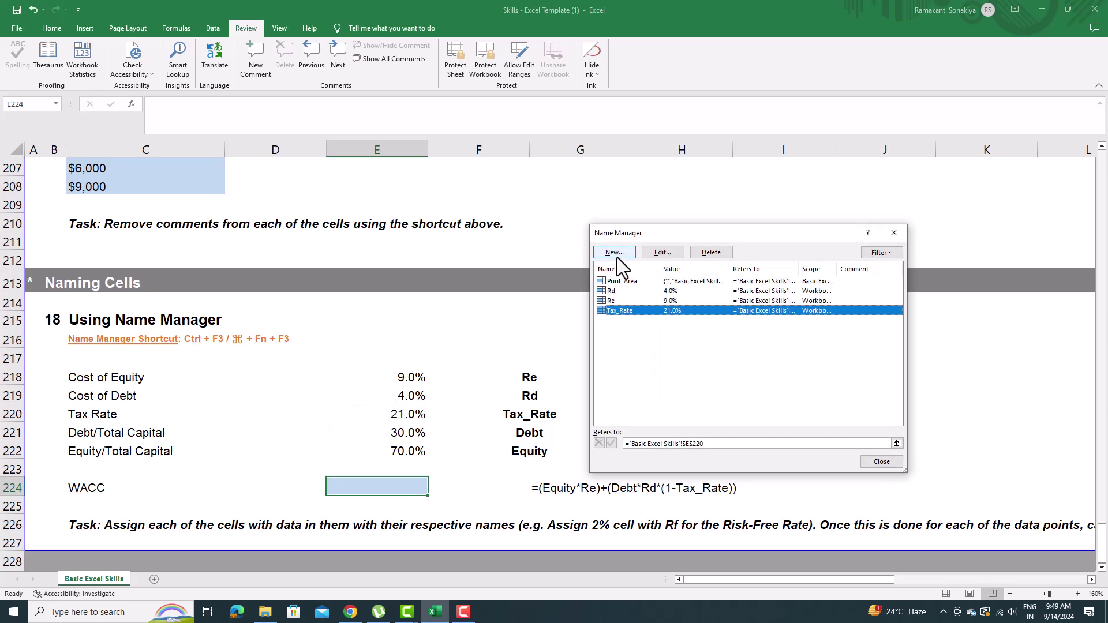
Define names Debt for the 30.0% share in E221 and Equity for 70.0% in E222
{"action": "left_click", "coordinate": [615, 254]}
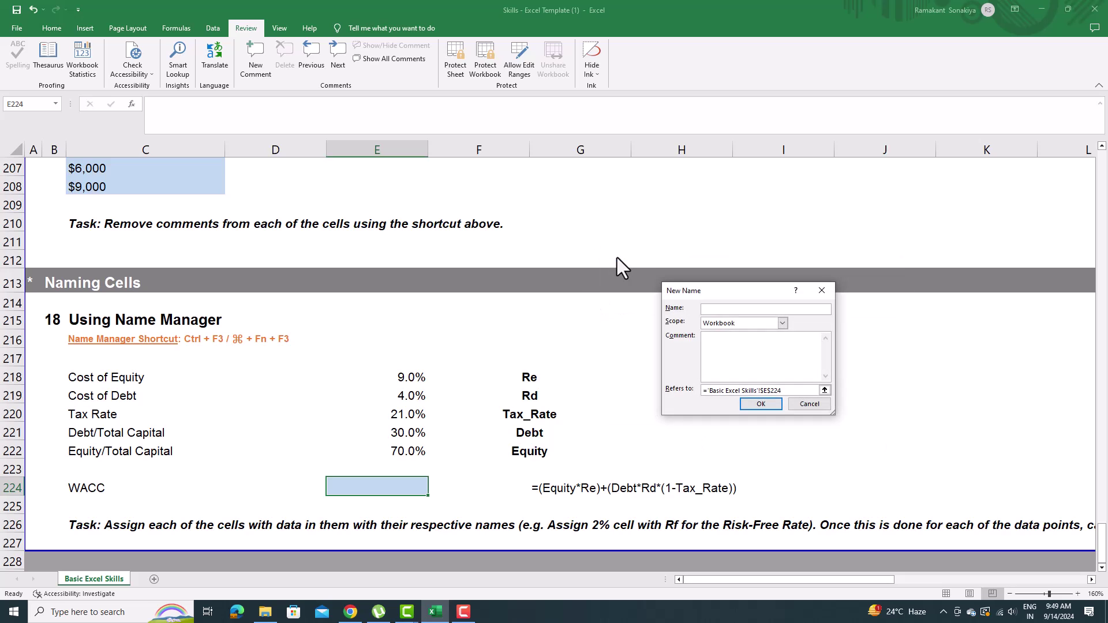
{"action": "type", "text": "Debt"}
{"action": "key", "text": "Tab"}
{"action": "key", "text": "Tab"}
{"action": "key", "text": "Tab"}
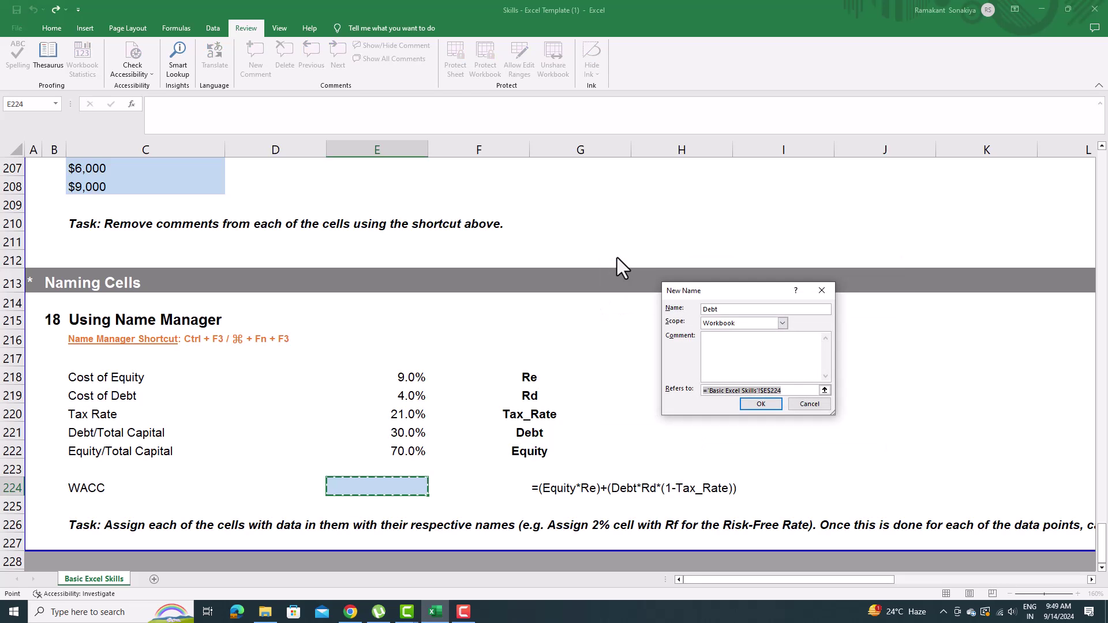
{"action": "key", "text": "Up"}
{"action": "key", "text": "Up"}
{"action": "key", "text": "Up"}
{"action": "key", "text": "Return"}
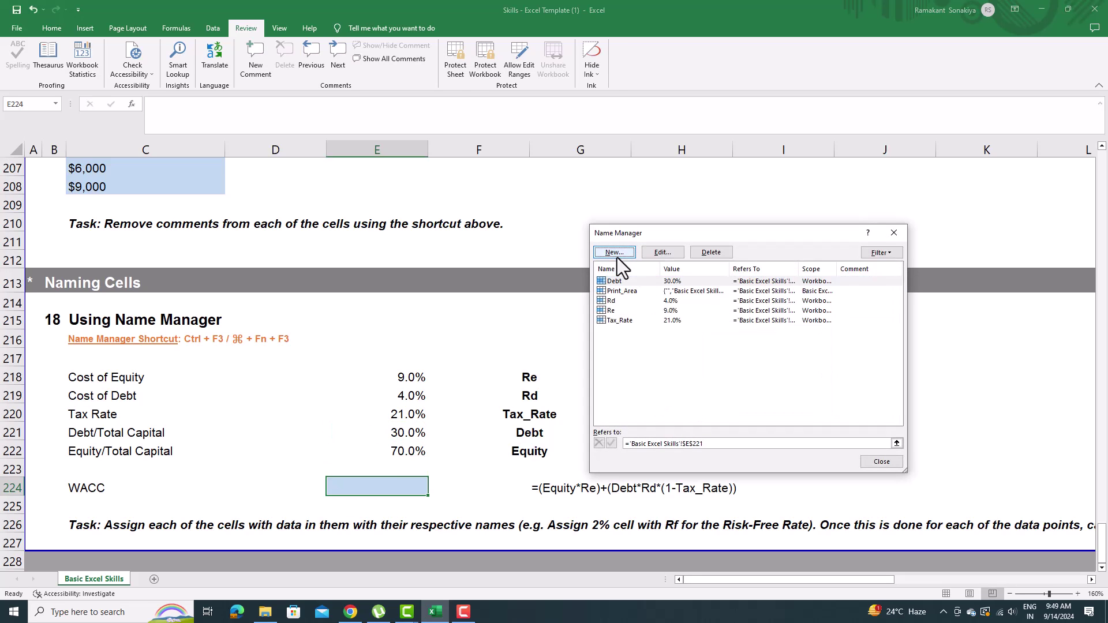
{"action": "left_click", "coordinate": [617, 258]}
{"action": "type", "text": "Equity"}
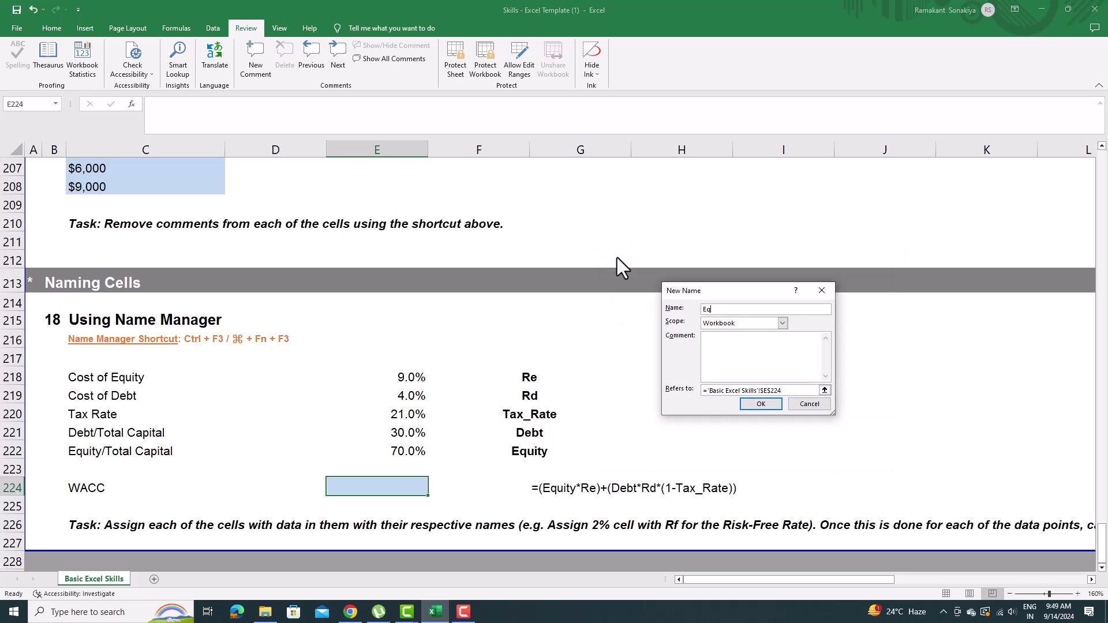
{"action": "key", "text": "Tab"}
{"action": "key", "text": "Tab"}
{"action": "key", "text": "Tab"}
{"action": "key", "text": "Up"}
{"action": "key", "text": "Up"}
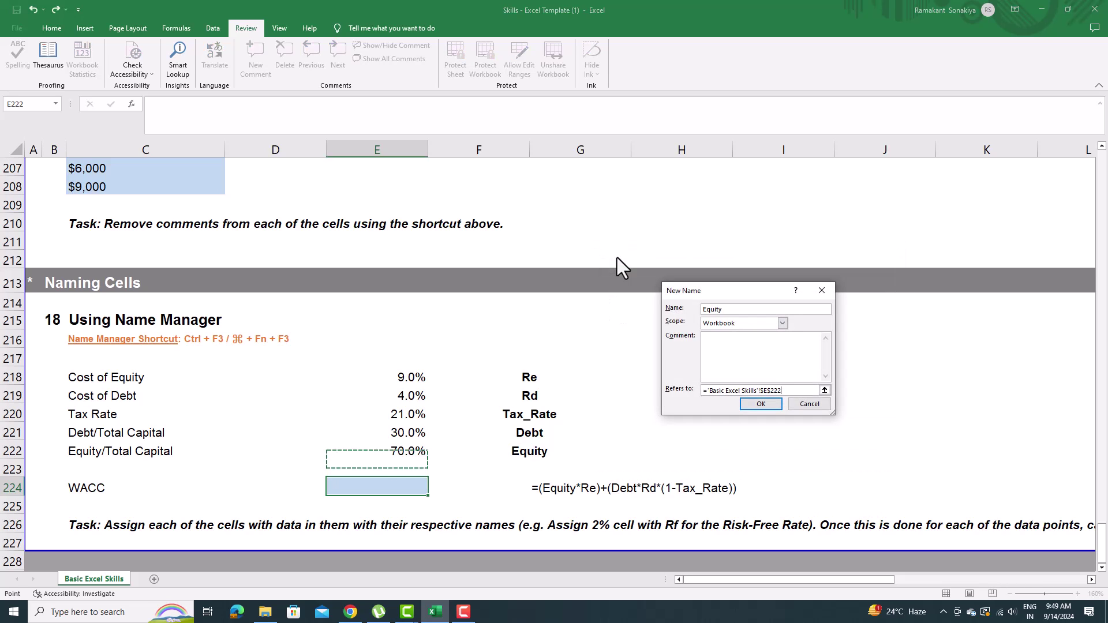
{"action": "key", "text": "Return"}
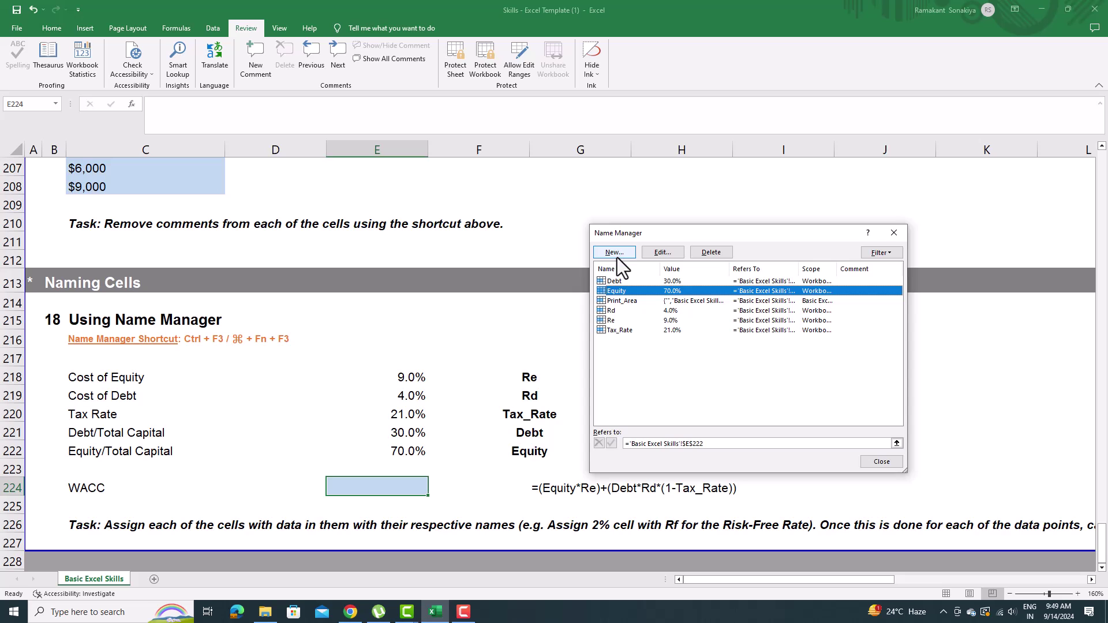
Delete the Print_Area name from Name Manager
{"action": "left_click", "coordinate": [624, 301]}
{"action": "left_click", "coordinate": [709, 252]}
{"action": "left_click", "coordinate": [536, 337]}
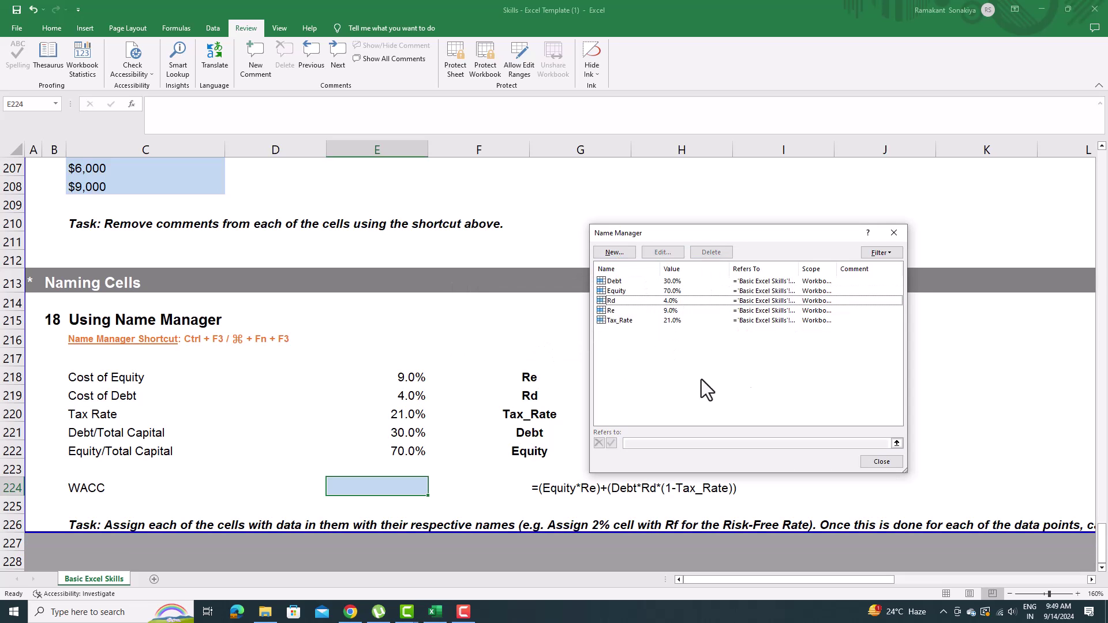
Enter =(Equity*Re)+(Debt*Rd*(1-Tax_Rate)) in E224, copied from G224's formula text
{"action": "left_click", "coordinate": [883, 461]}
{"action": "left_click", "coordinate": [587, 500]}
{"action": "left_click", "coordinate": [587, 488]}
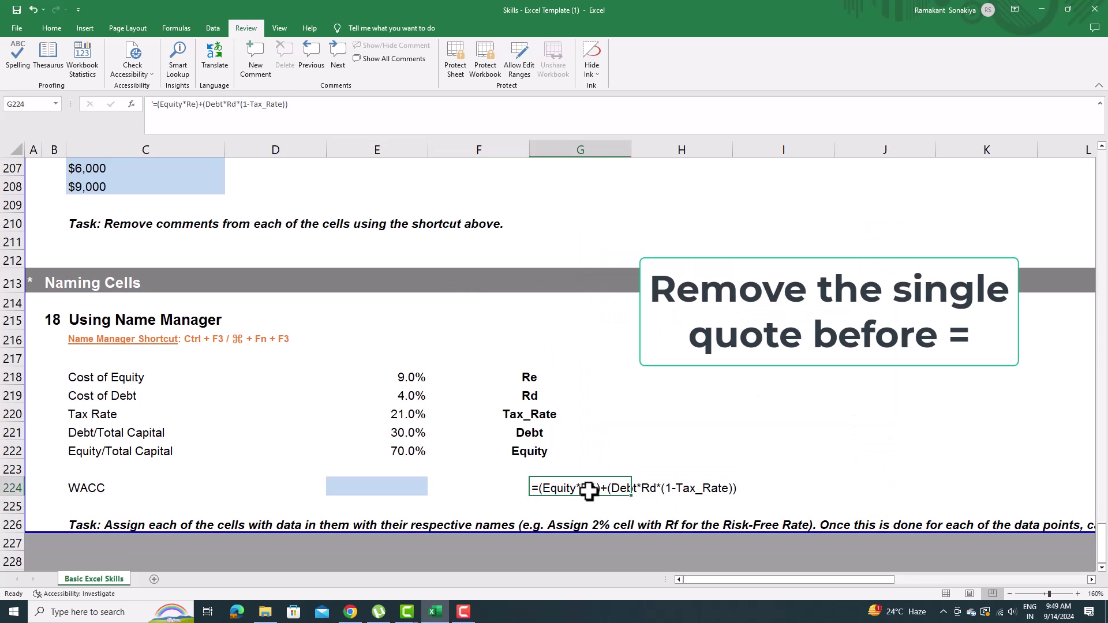
{"action": "key", "text": "ctrl+c"}
{"action": "left_click", "coordinate": [420, 484]}
{"action": "key", "text": "ctrl+v"}
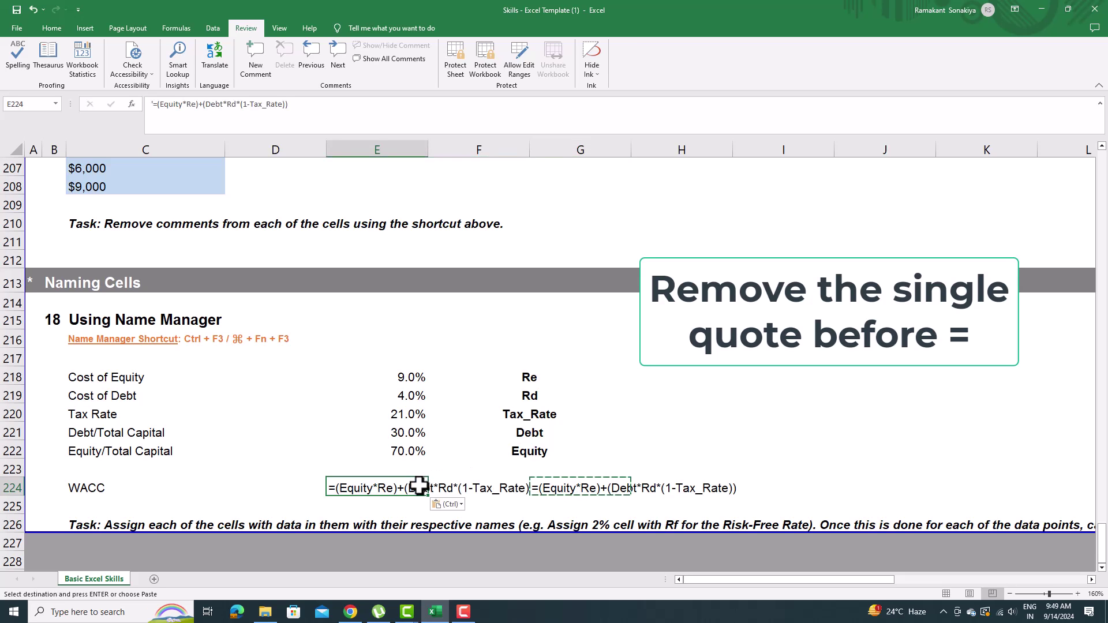
{"action": "double_click", "coordinate": [420, 484]}
{"action": "key", "text": "BackSpace"}
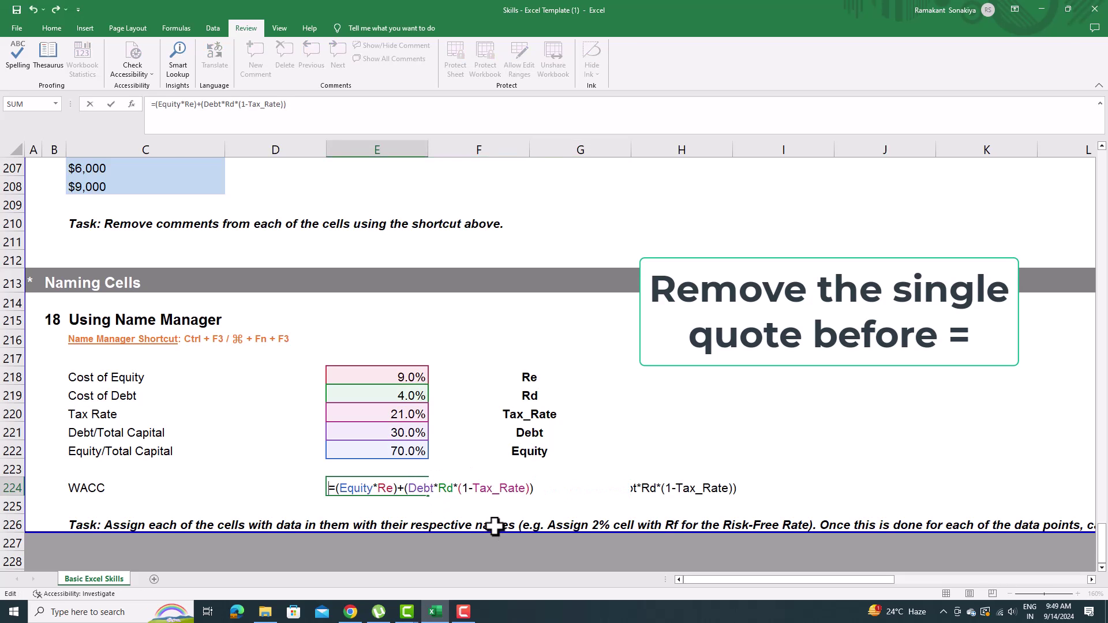
{"action": "key", "text": "ctrl+Return"}
Format E224 as a percentage so it shows 7.25%
{"action": "key", "text": "alt+h"}
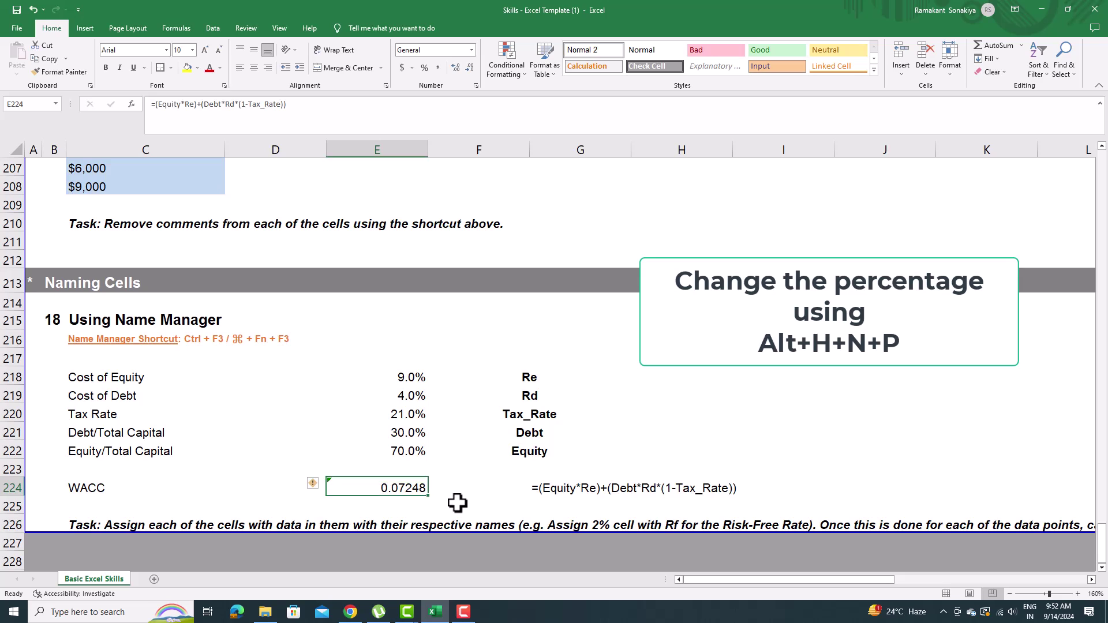
{"action": "key", "text": "alt"}
{"action": "key", "text": "h"}
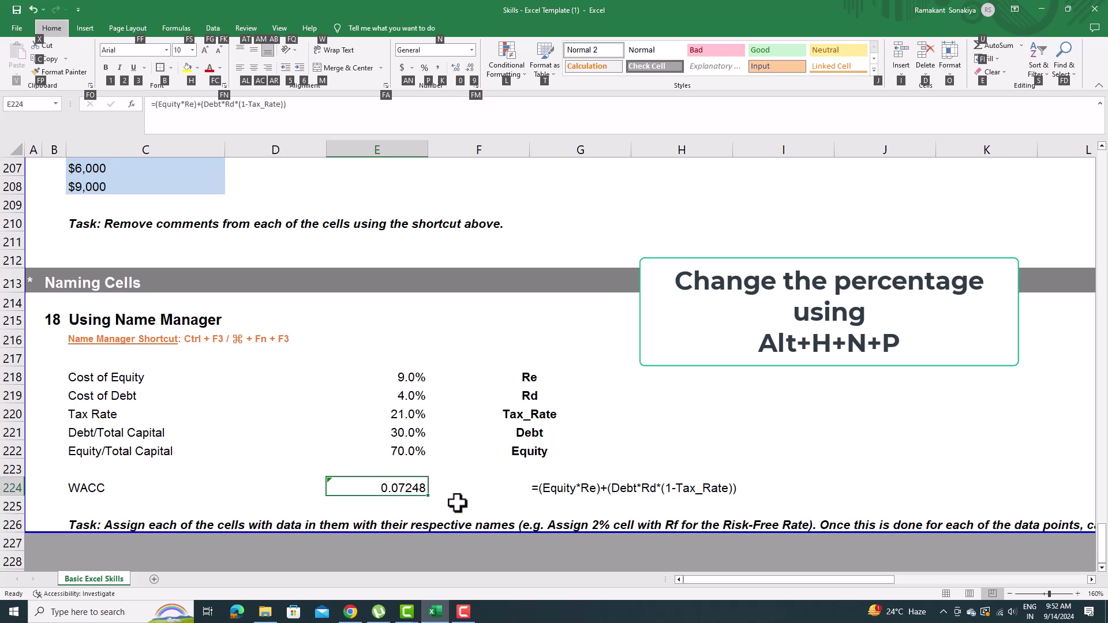
{"action": "type", "text": "n"}
{"action": "type", "text": "p"}
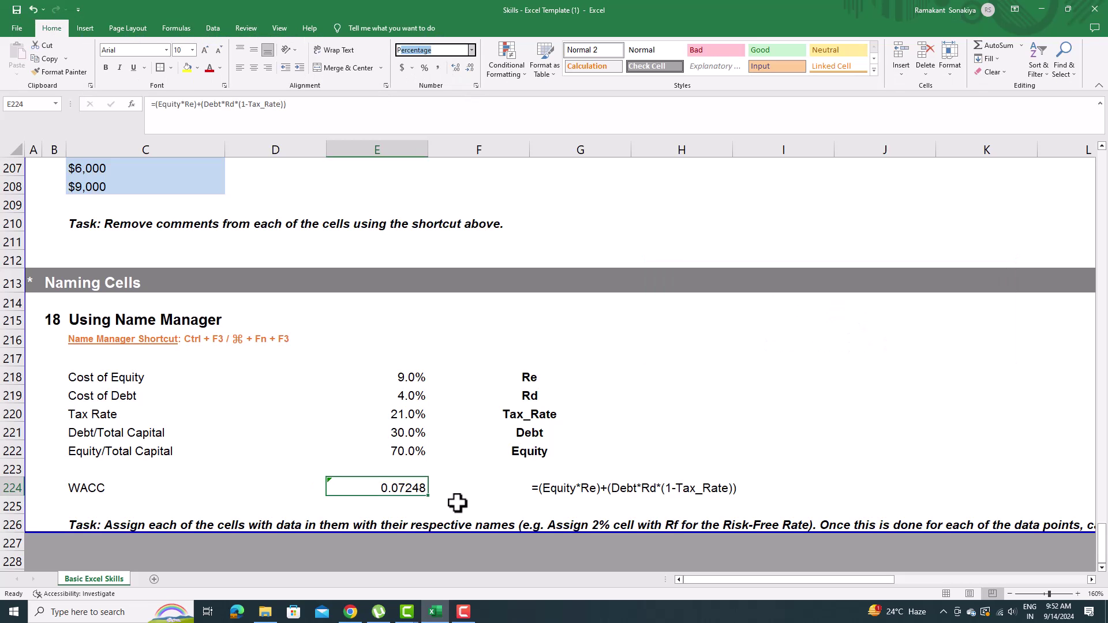
{"action": "key", "text": "Return"}
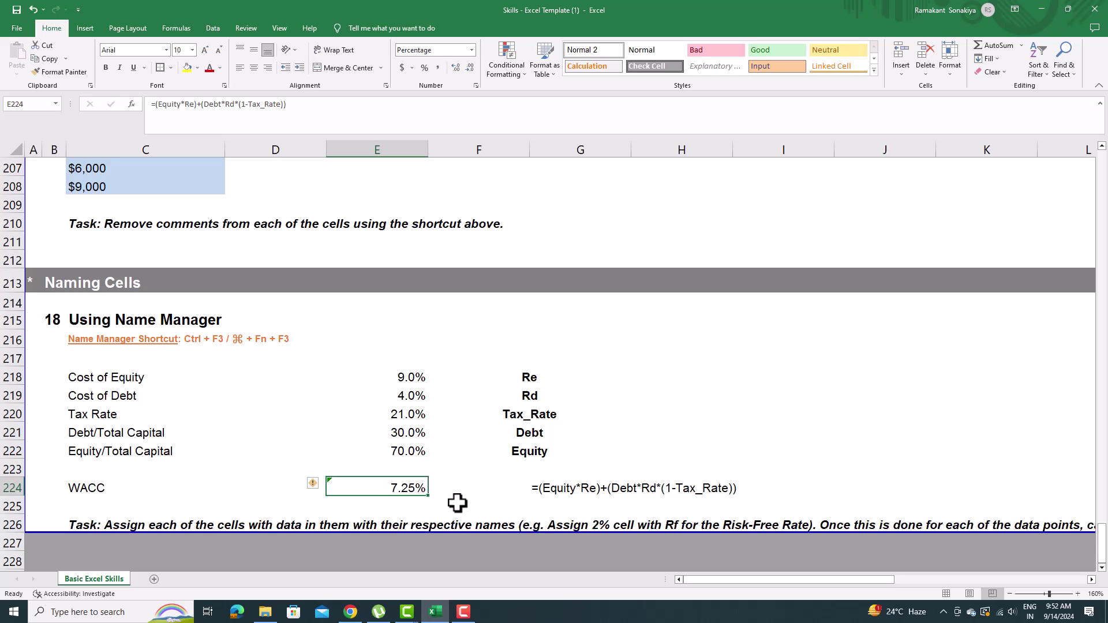